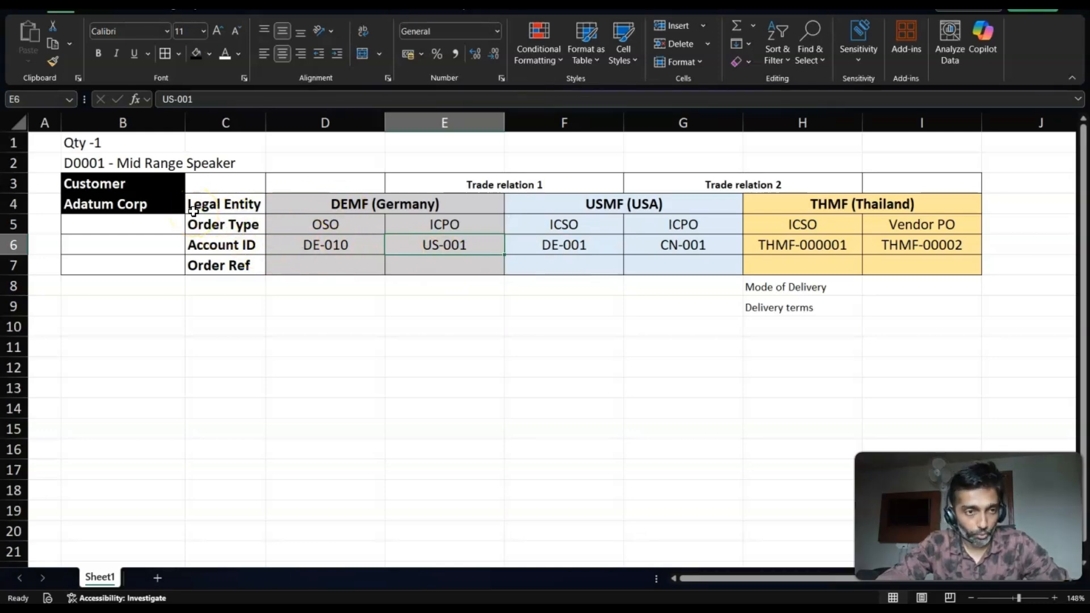
# - Review the order quantity, the D0001 Mid Range Speaker item and the Adatum Corp customer, checking the customer against the intercompany chain slide
pyautogui.click(90, 144)
pyautogui.click(101, 164)
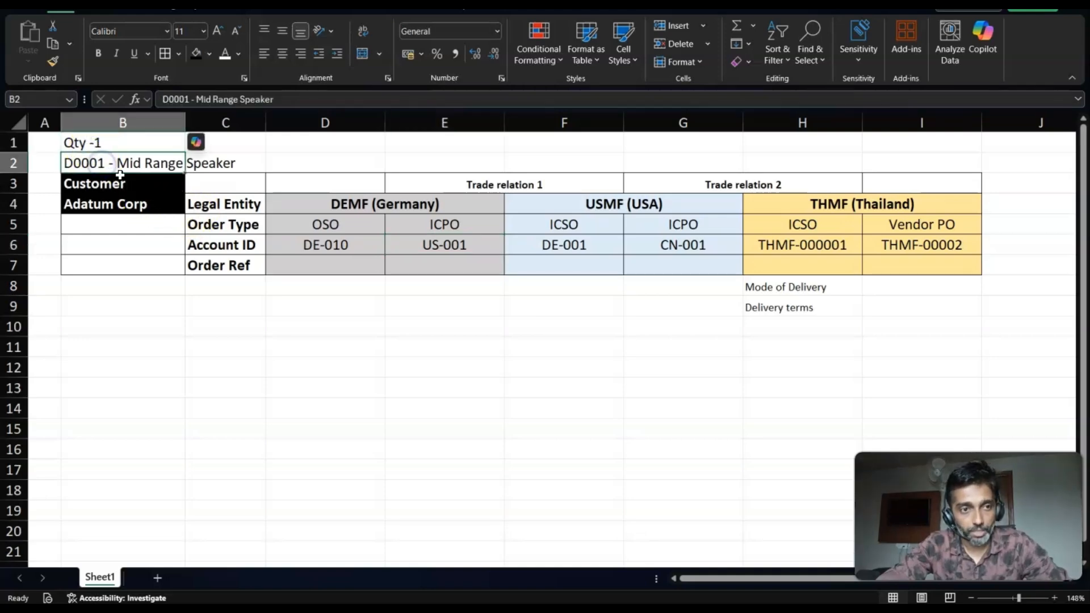
pyautogui.click(117, 203)
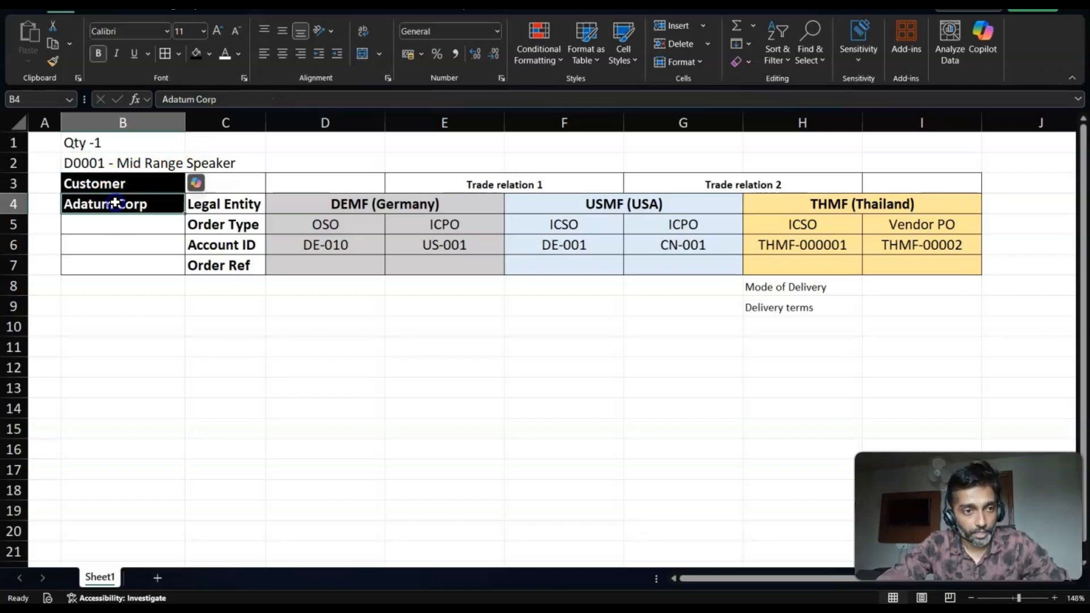
pyautogui.hotkey('alt', 'Tab')
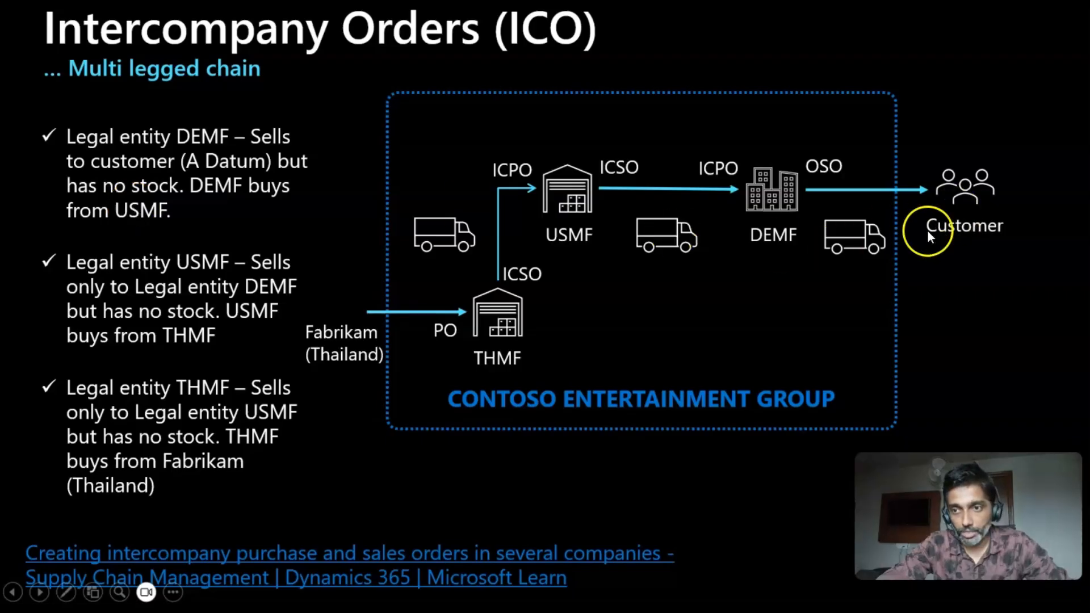
pyautogui.hotkey('alt', 'Tab')
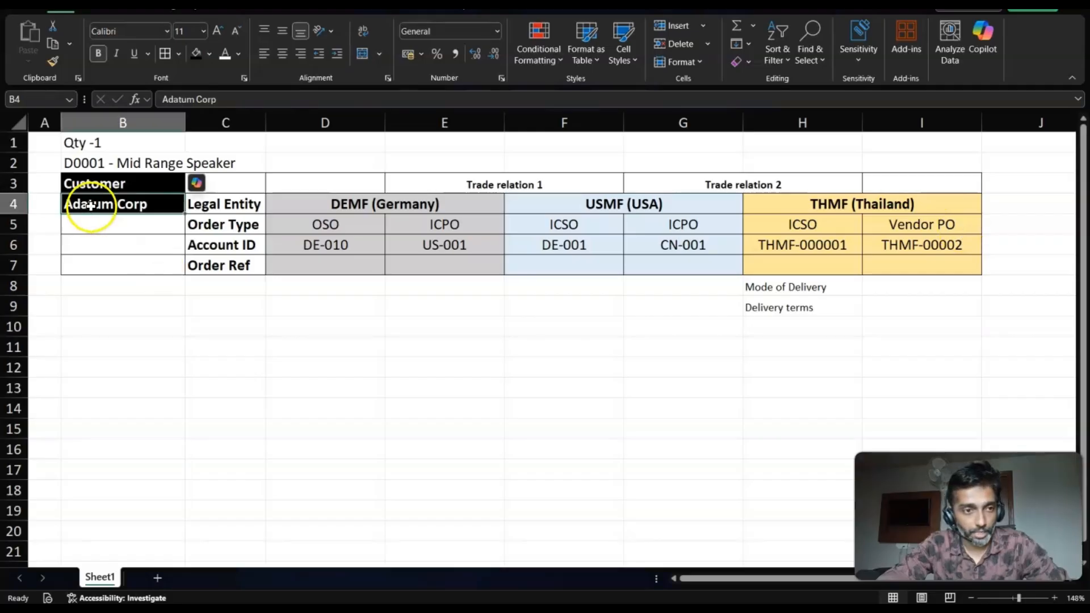
# - Go through the Legal Entity, Order Type, Account ID and Order Ref rows of the order chain table
pyautogui.click(203, 203)
pyautogui.click(14, 204)
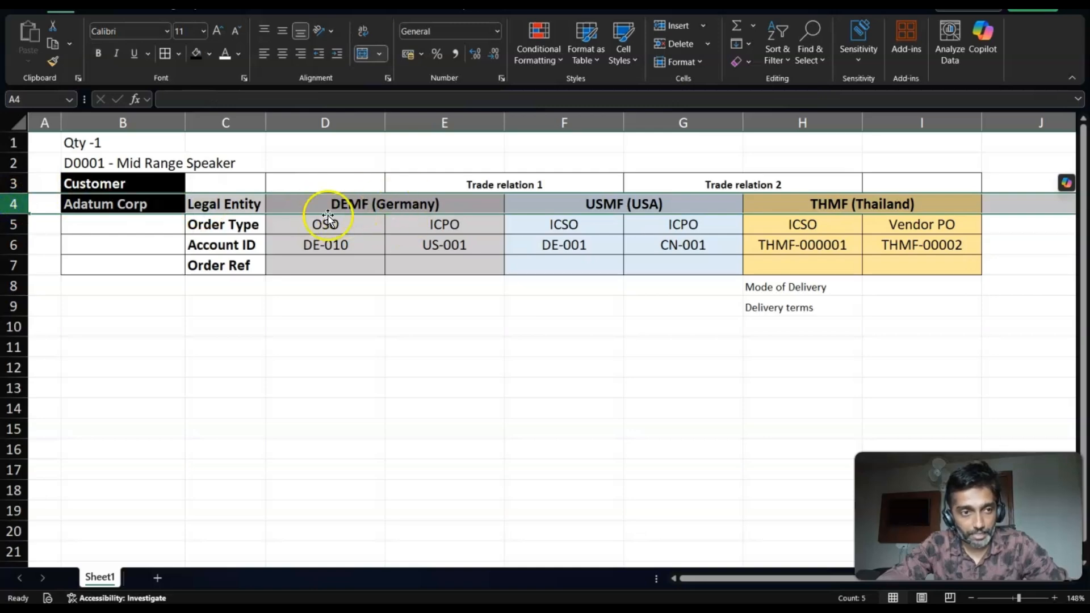
pyautogui.click(14, 224)
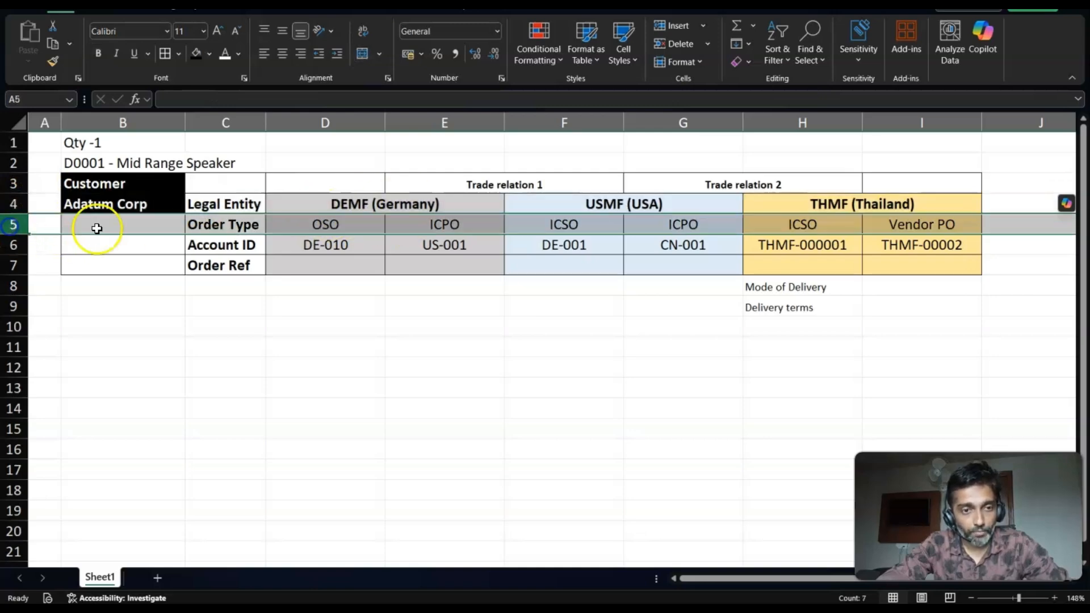
pyautogui.click(11, 245)
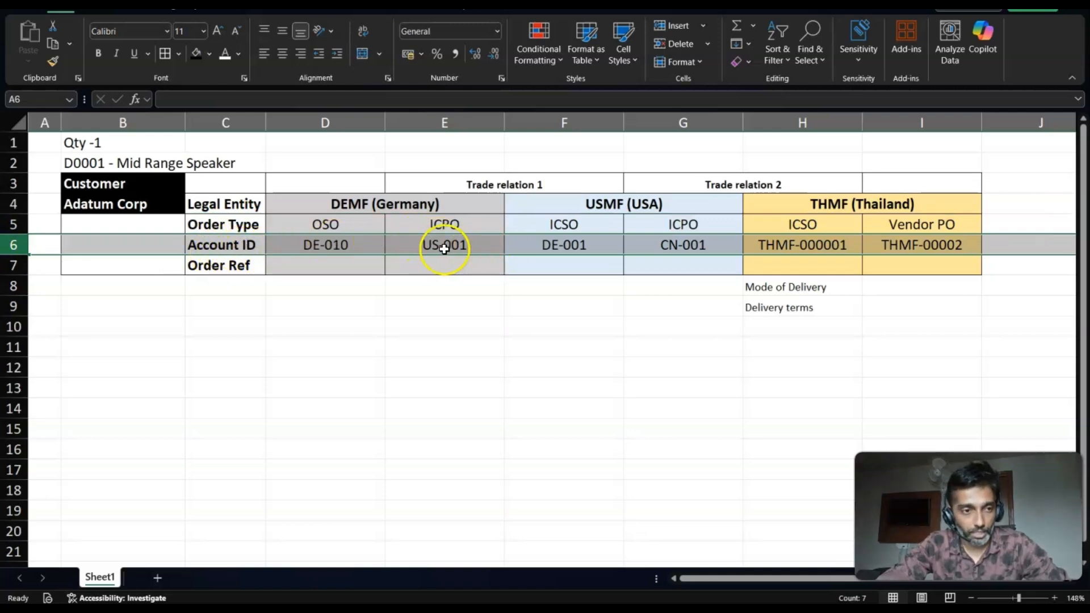
pyautogui.click(18, 266)
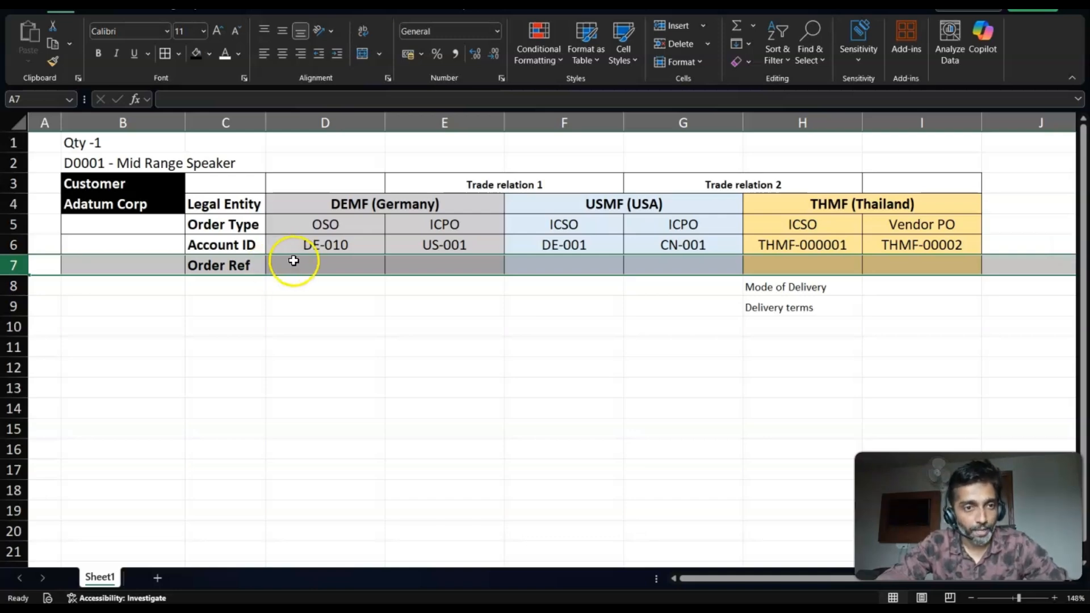
pyautogui.click(225, 225)
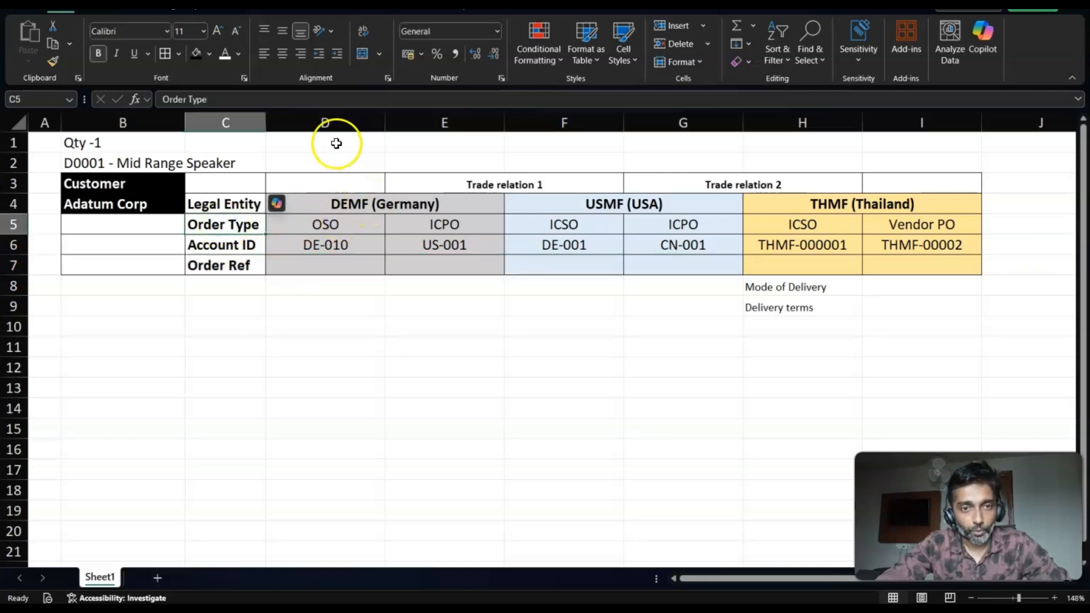
# - Examine the column pairs for DEMF (Germany), USMF (USA) and THMF (Thailand) in the order chain table
pyautogui.click(325, 119)
pyautogui.moveTo(443, 121); pyautogui.dragTo(443, 122)
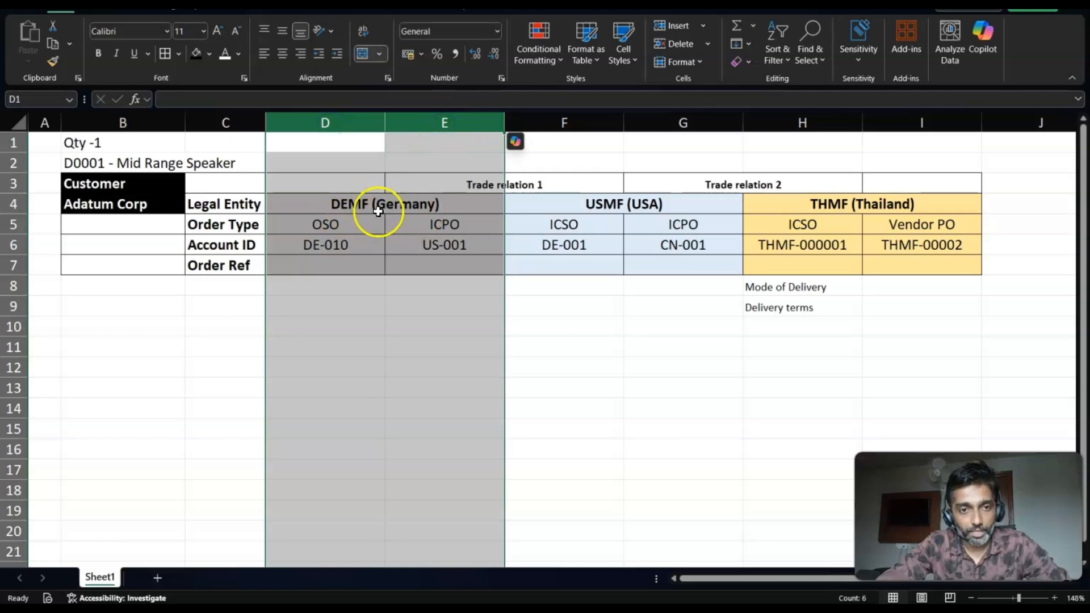
pyautogui.moveTo(552, 122); pyautogui.dragTo(645, 121)
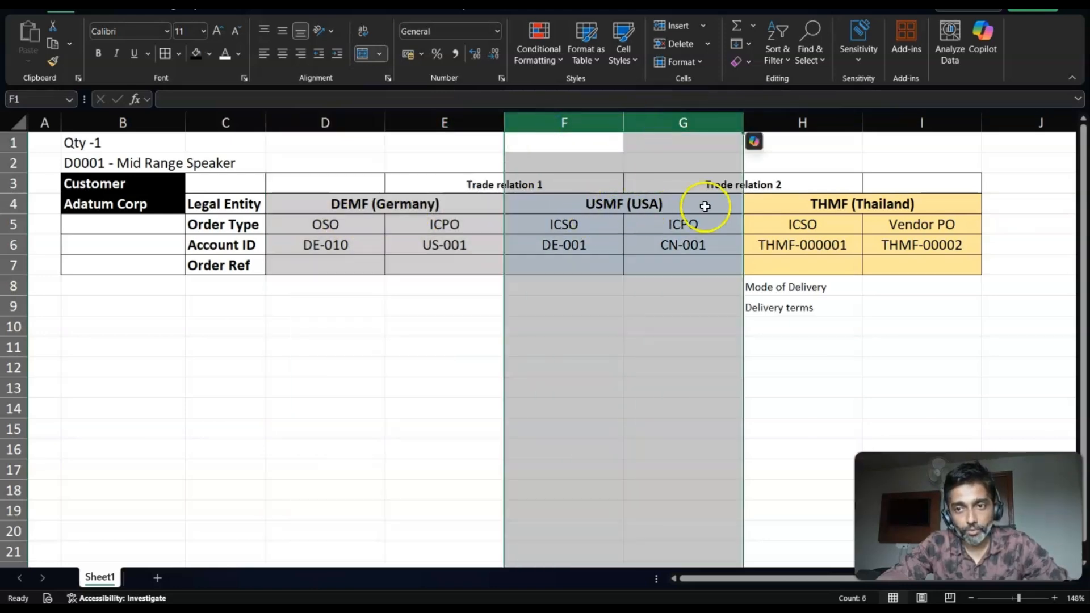
pyautogui.click(804, 118)
pyautogui.moveTo(906, 109); pyautogui.dragTo(906, 116)
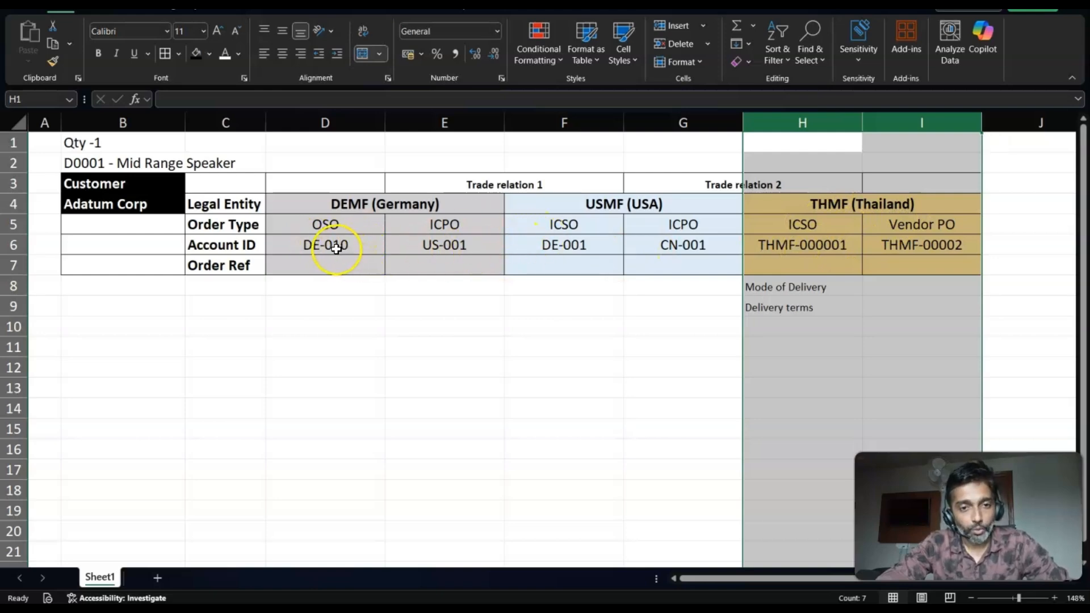
# - Examine the Trade relation 1 columns E and F and the account ID of DEMF's ICPO order
pyautogui.click(515, 228)
pyautogui.click(455, 121)
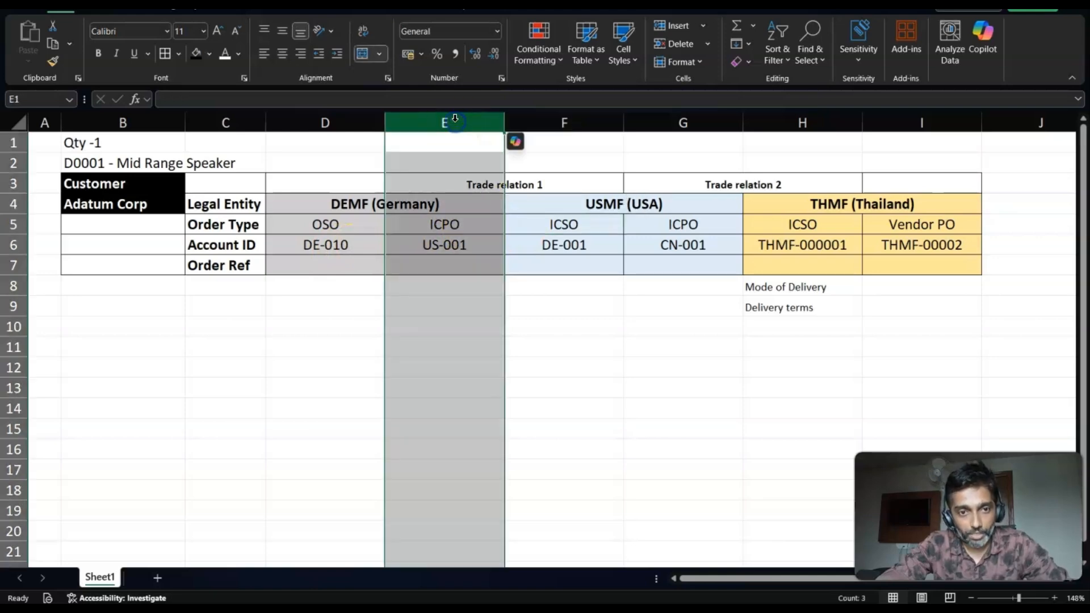
pyautogui.keyDown('shift'); pyautogui.click(525, 120); pyautogui.keyUp('shift')
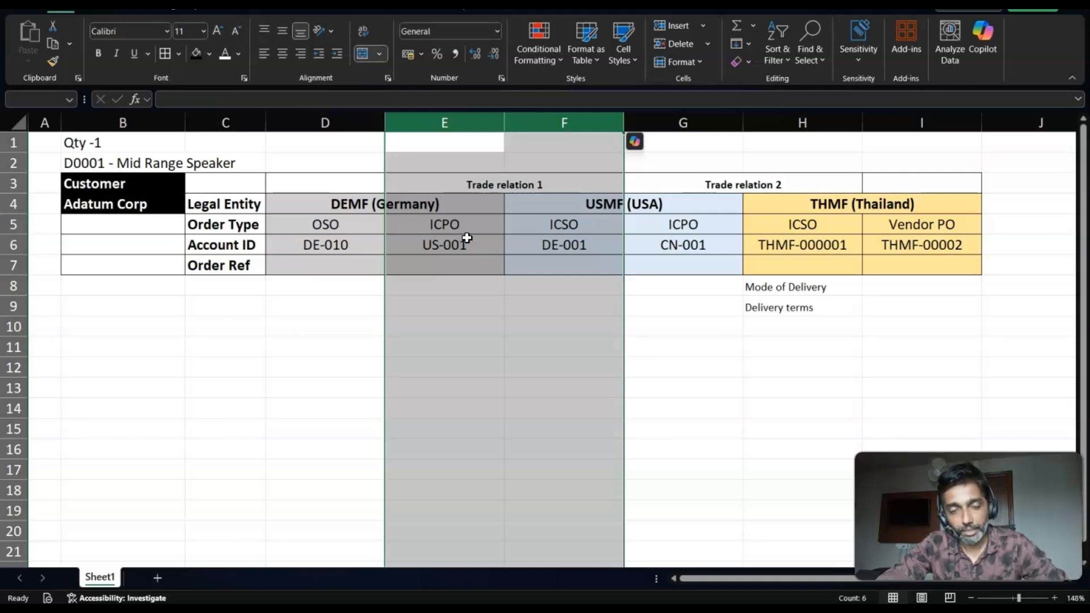
pyautogui.click(445, 247)
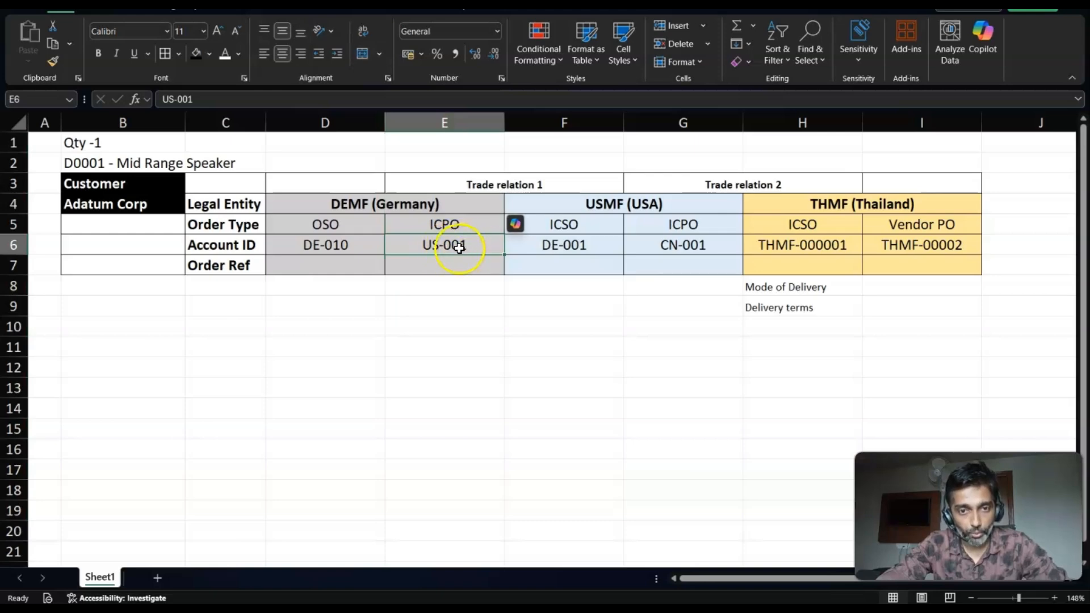
# - Switch to Finance and Operations and open the Accounts payable list of all vendors for DEMF
pyautogui.hotkey('alt', 'Tab')
pyautogui.hotkey('alt', 'Tab')
pyautogui.hotkey('alt', 'Tab')
pyautogui.hotkey('alt', 'Tab')
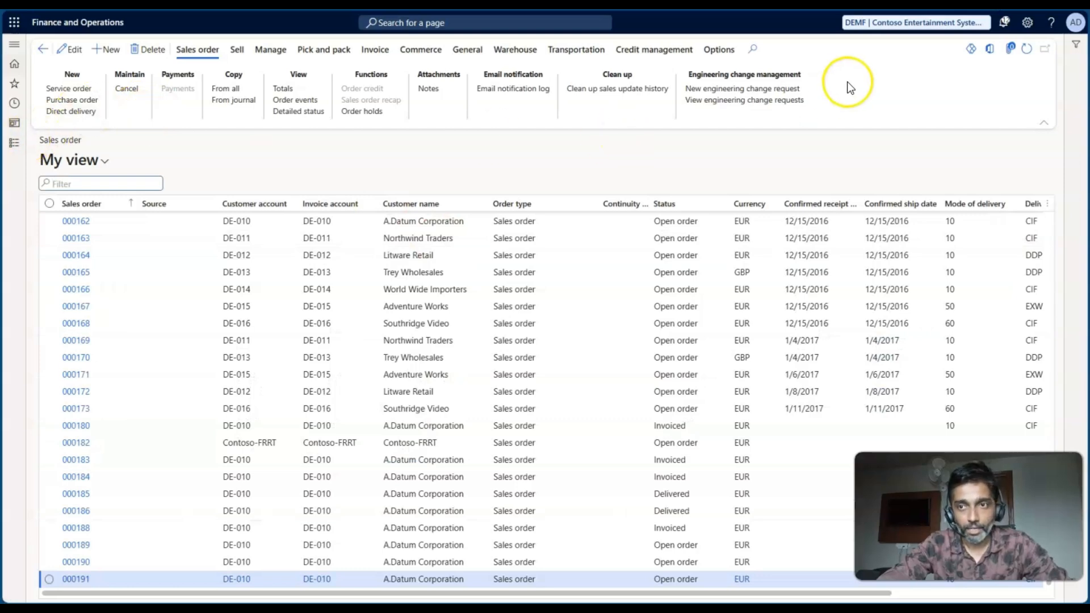
pyautogui.click(12, 147)
pyautogui.click(67, 164)
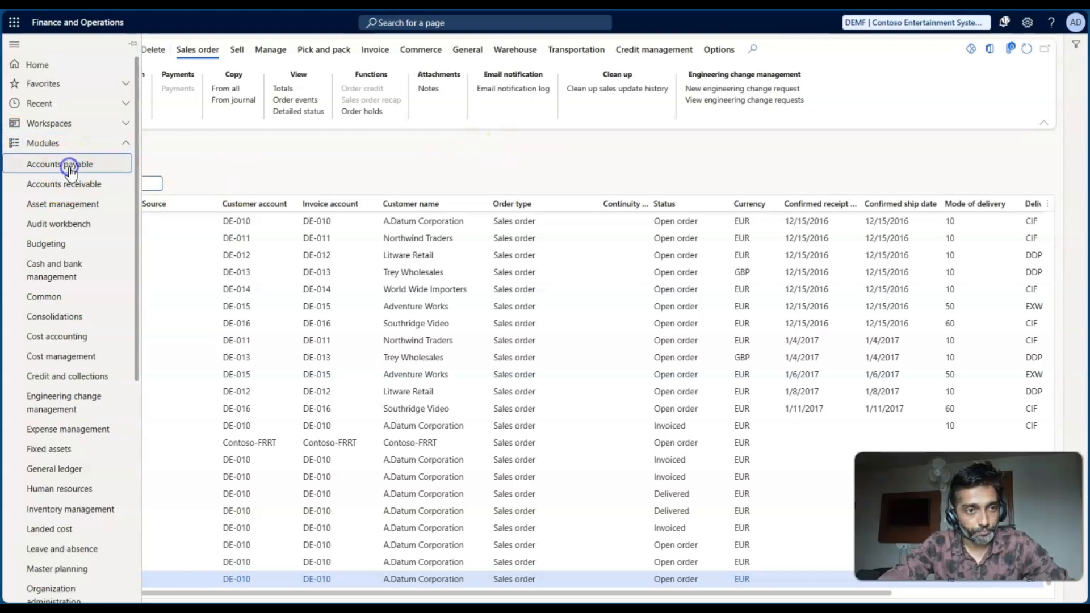
pyautogui.click(193, 198)
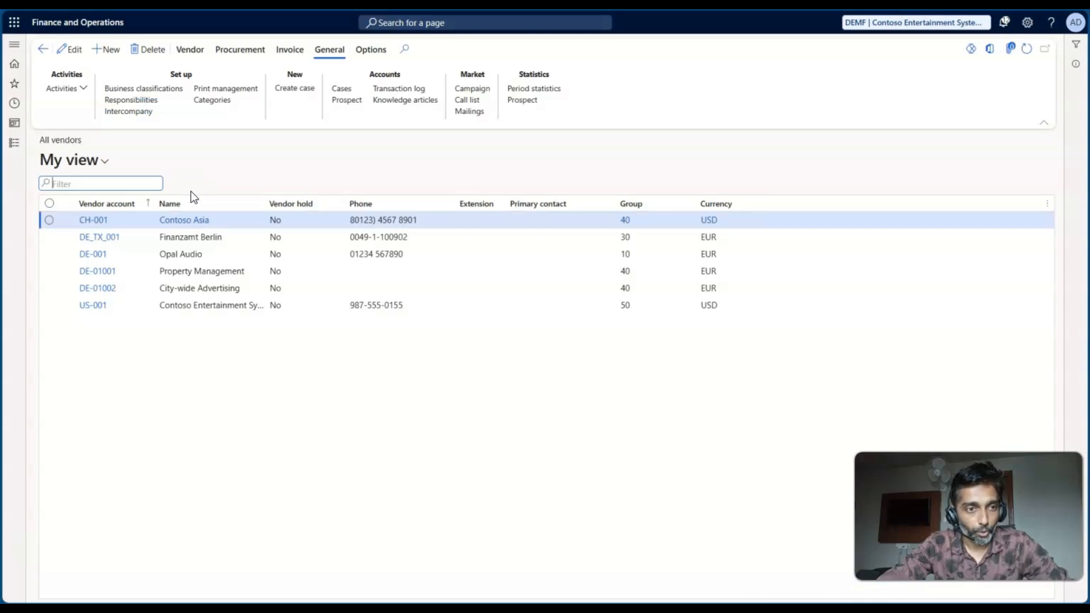
# - Check the Contoso Entertainment System vendor against the worksheet and open its intercompany trading relationship
pyautogui.click(165, 306)
pyautogui.hotkey('alt', 'Tab')
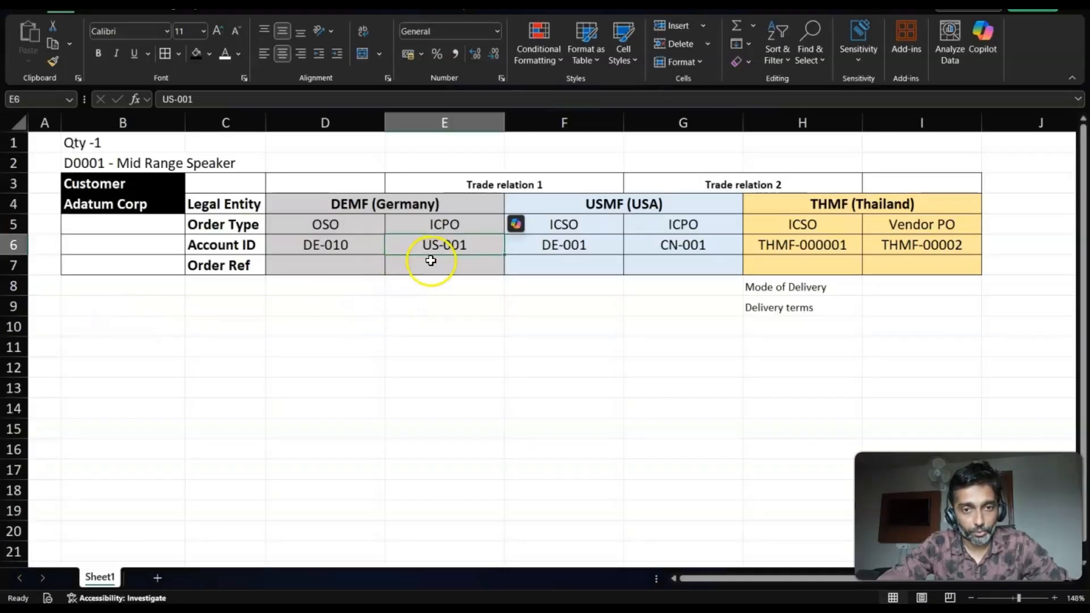
pyautogui.hotkey('alt', 'Tab')
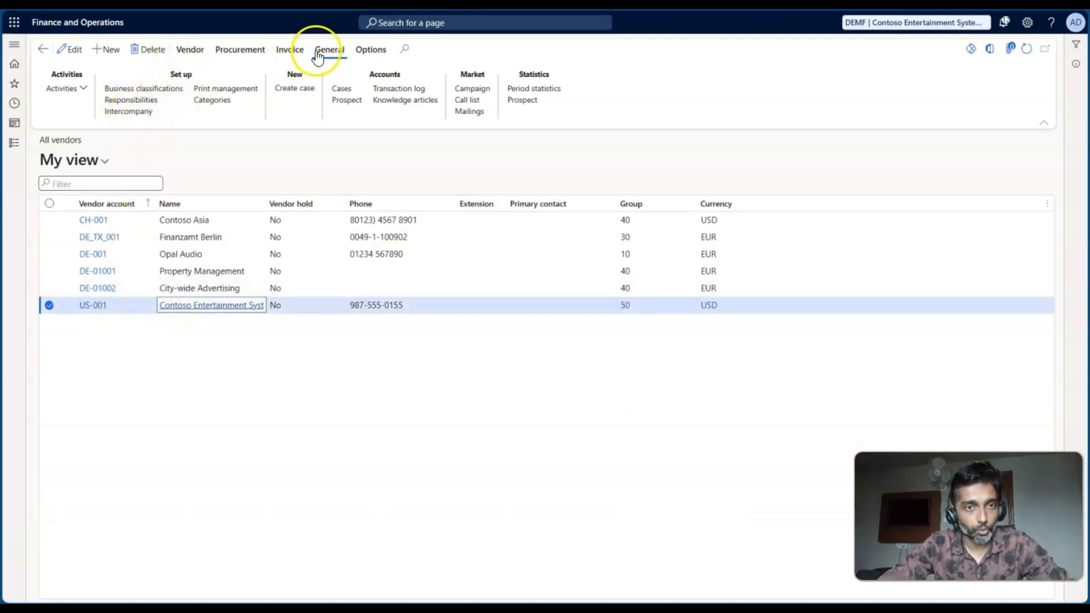
pyautogui.click(131, 111)
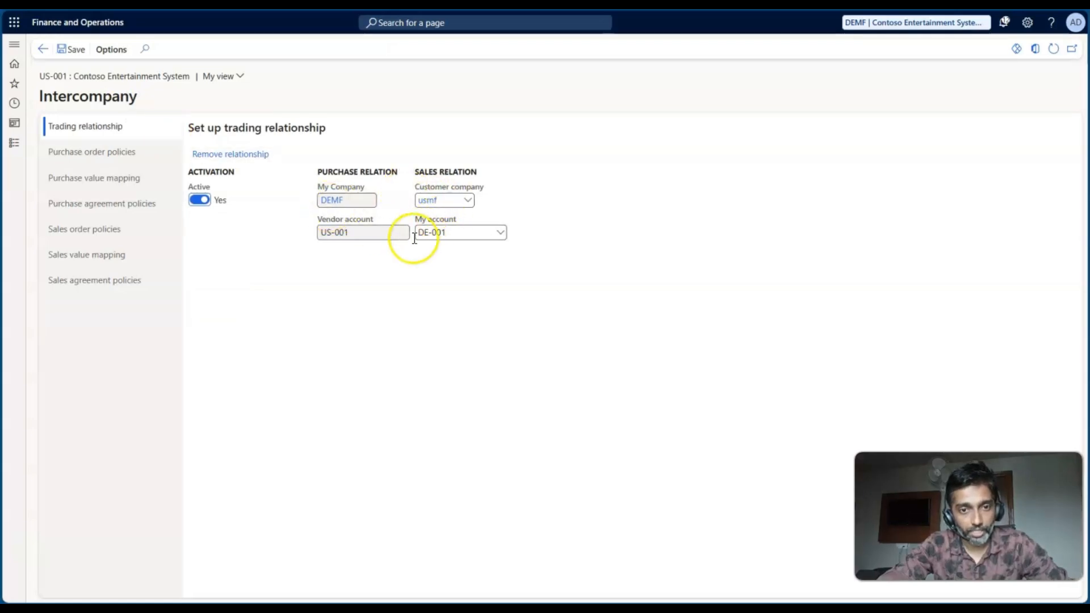
# - Switch to the Excel worksheet and compare the DEMF–USMF trading relationship with the Trade relation 1 columns E and F
pyautogui.hotkey('alt', 'Tab')
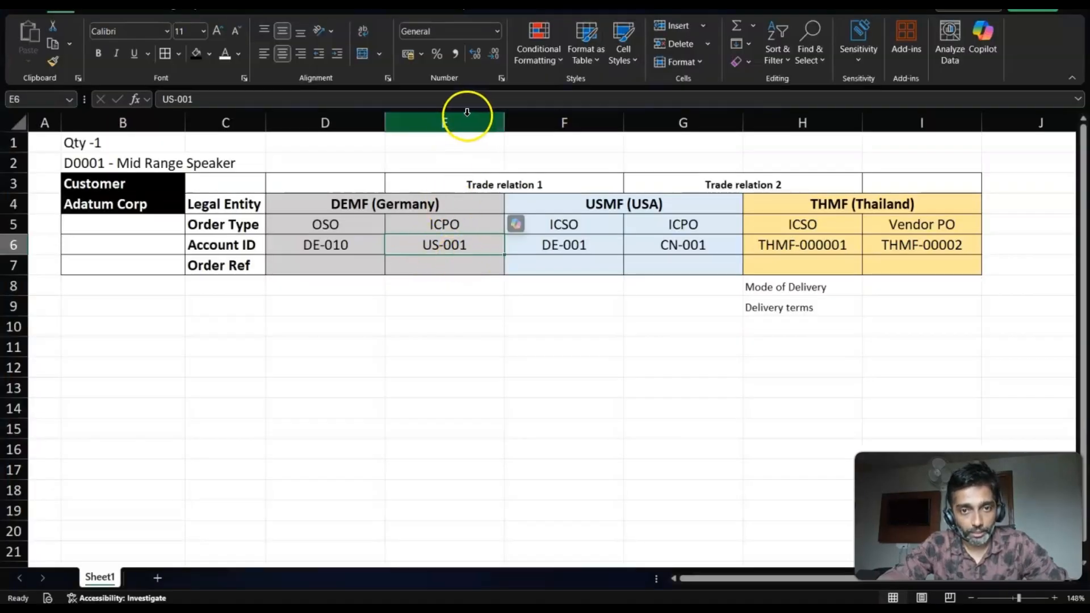
pyautogui.click(462, 120)
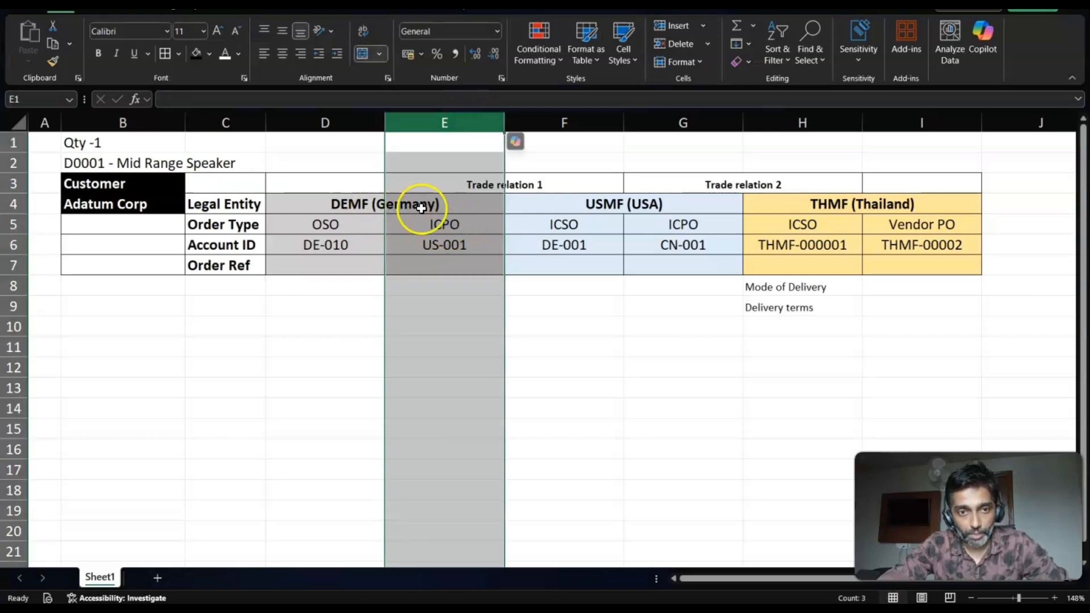
pyautogui.keyDown('shift'); pyautogui.click(568, 115); pyautogui.keyUp('shift')
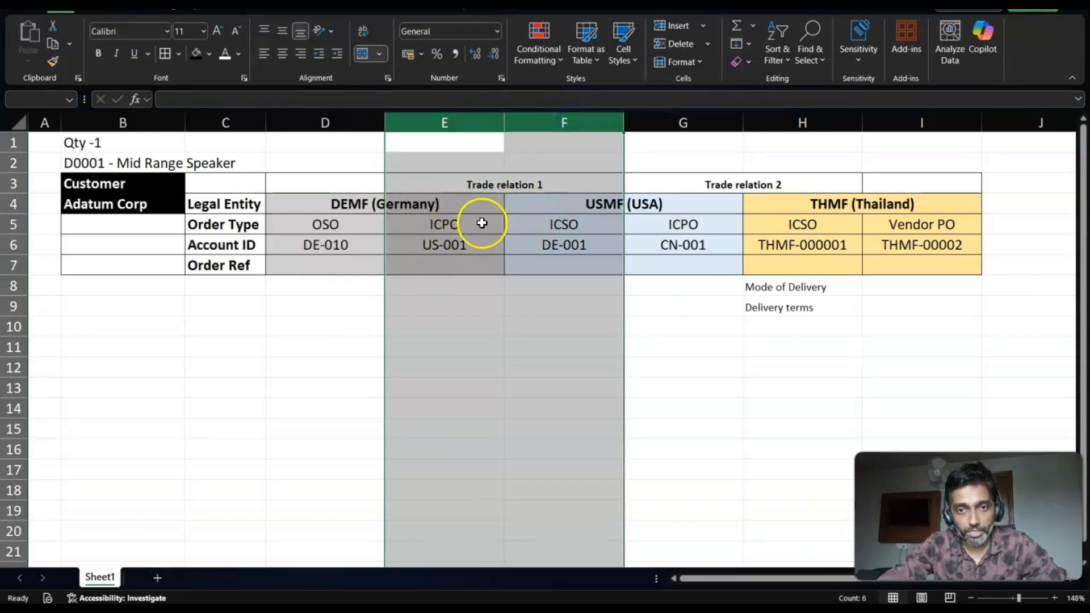
pyautogui.hotkey('alt', 'Tab')
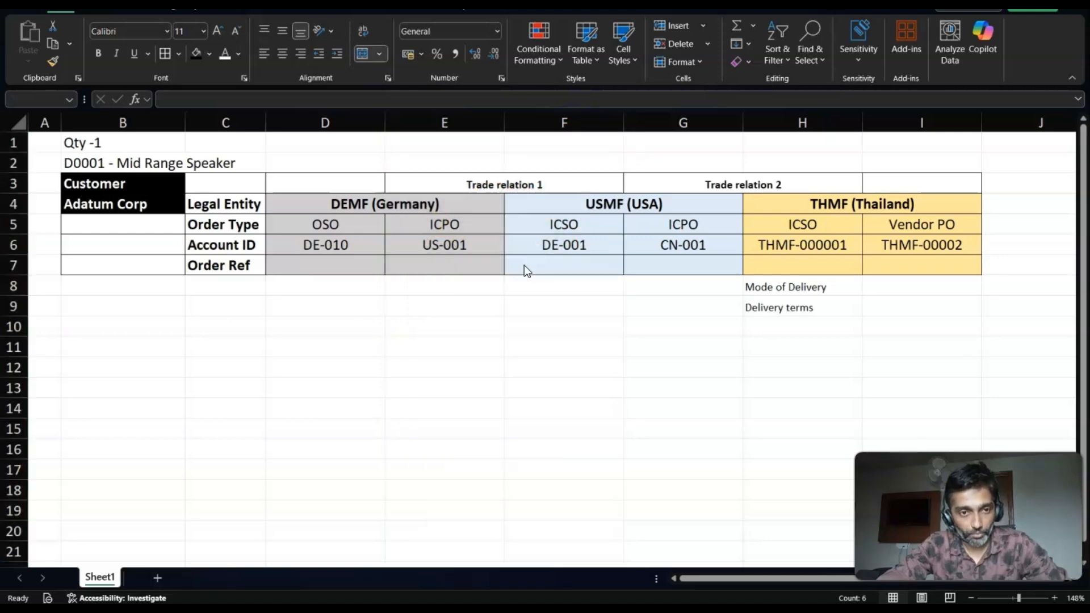
pyautogui.hotkey('alt', 'Tab')
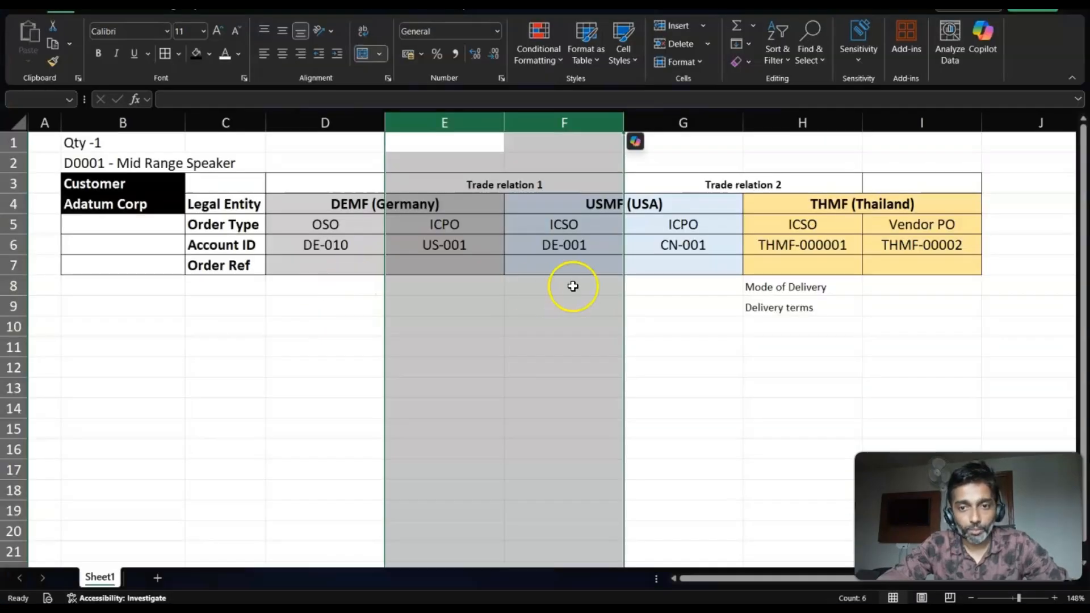
# - Examine the Trade relation 2 columns G and H linking USMF's ICPO with THMF's ICSO
pyautogui.click(676, 221)
pyautogui.click(676, 124)
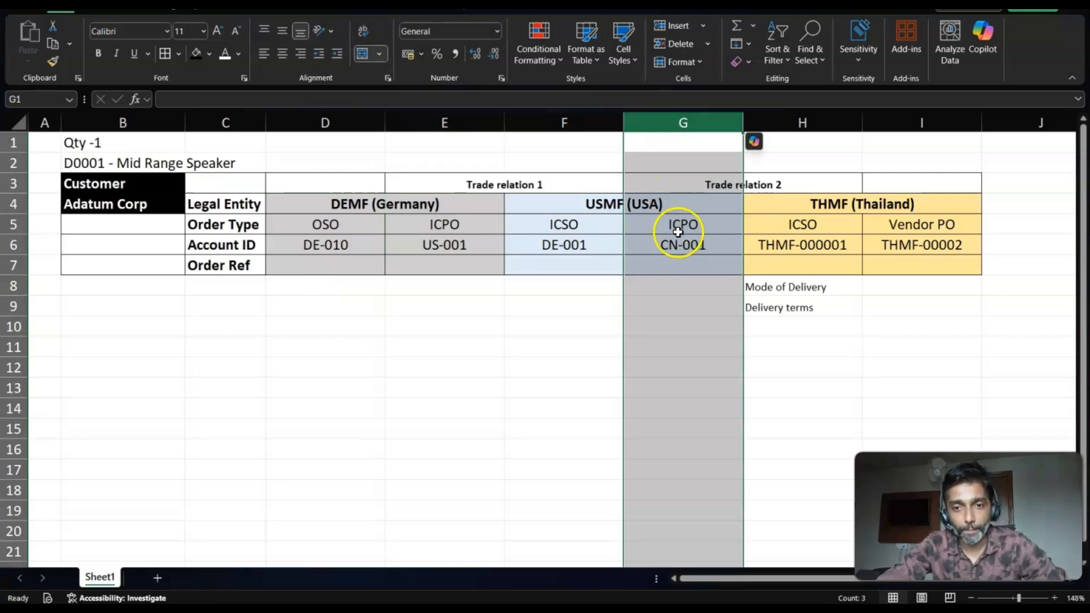
pyautogui.keyDown('shift'); pyautogui.click(791, 123); pyautogui.keyUp('shift')
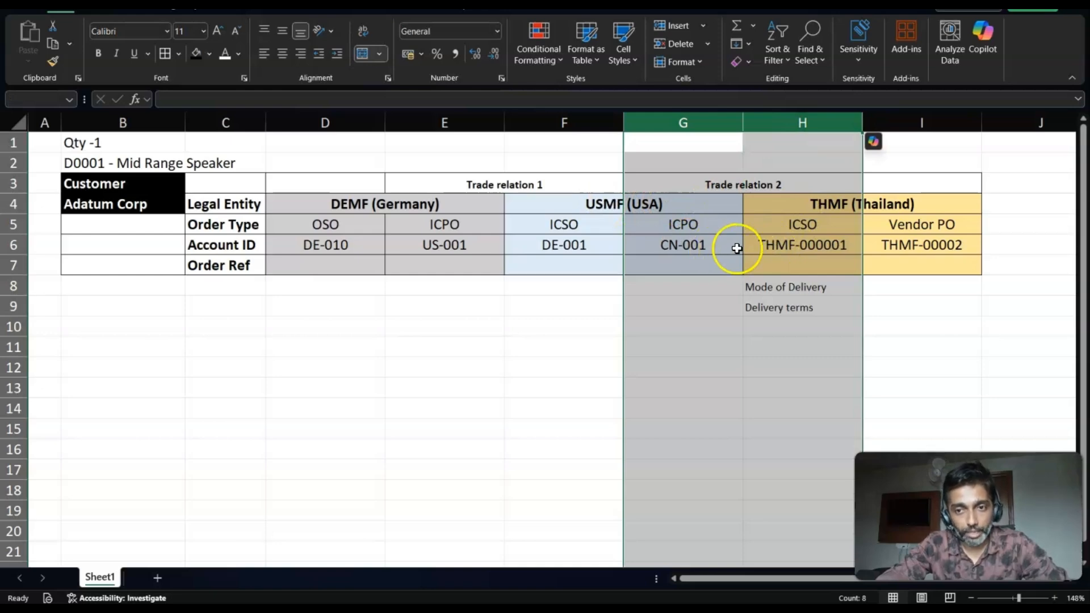
# - Return to Finance and Operations and change the active company to USMF
pyautogui.hotkey('alt', 'Tab')
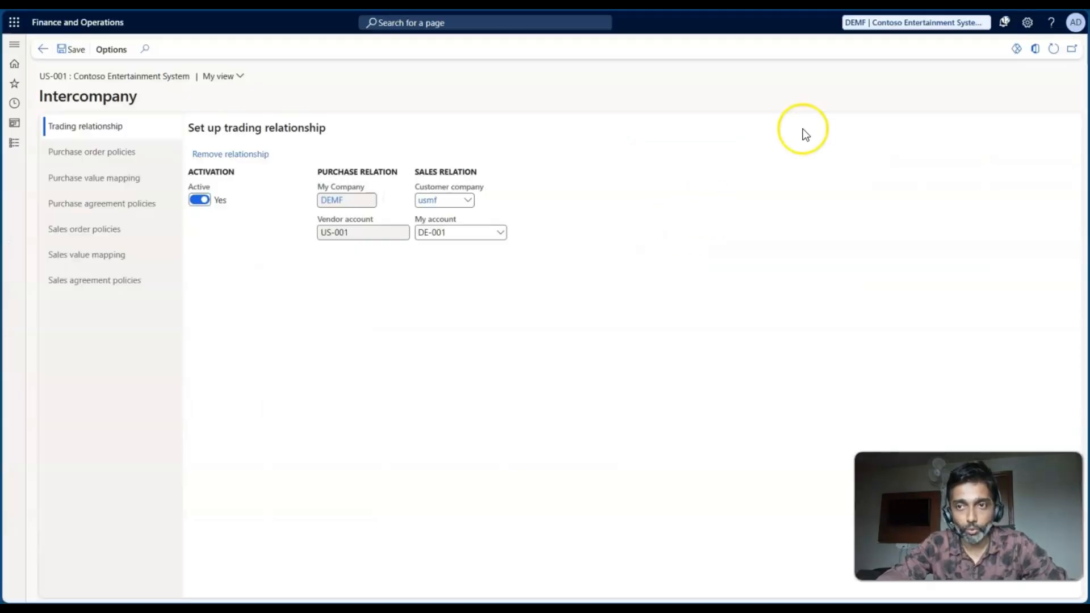
pyautogui.click(864, 23)
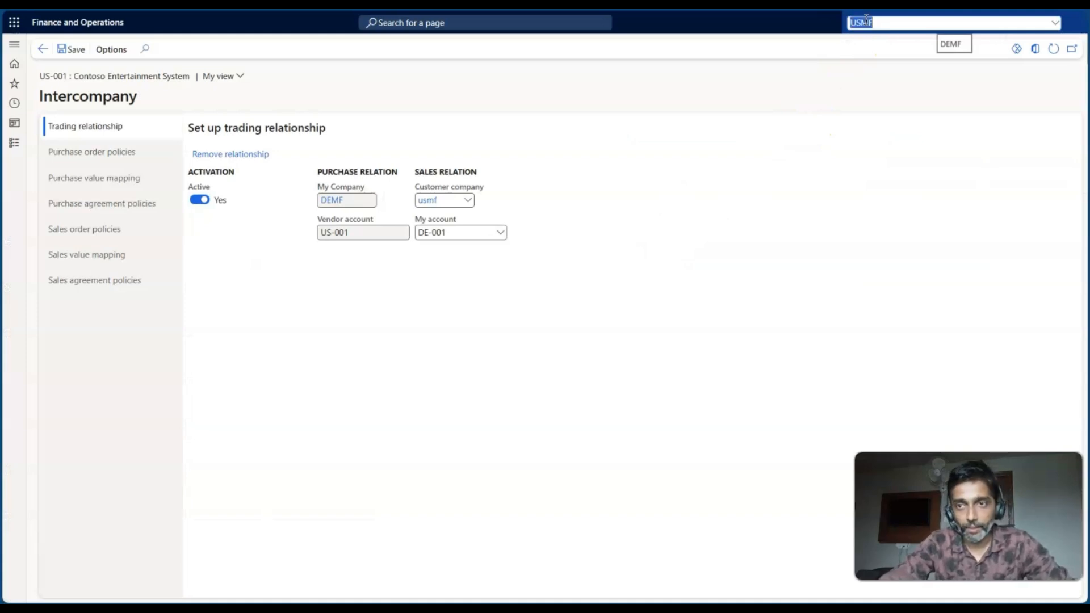
pyautogui.press('Return')
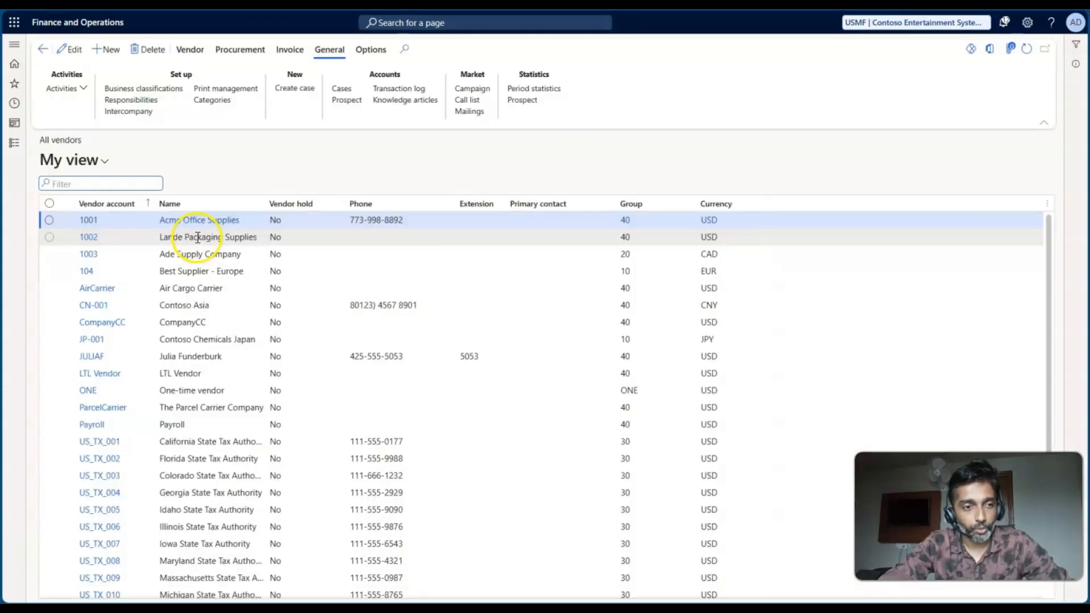
# - Check the Contoso Asia vendor against the worksheet's USMF ICPO account and open its intercompany trading relationship
pyautogui.click(181, 305)
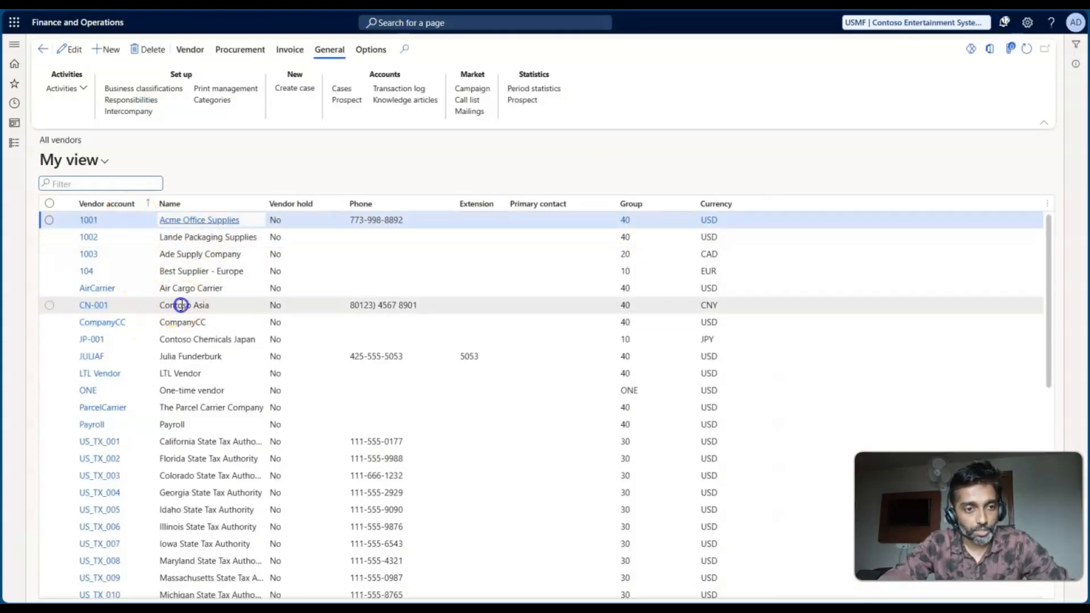
pyautogui.hotkey('alt', 'Tab')
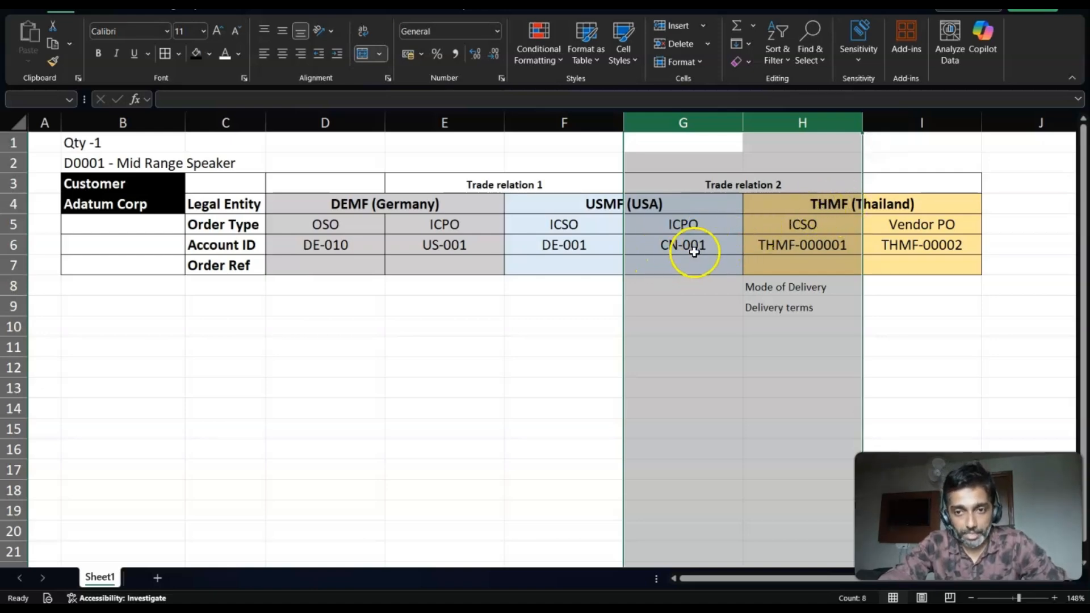
pyautogui.hotkey('alt', 'Tab')
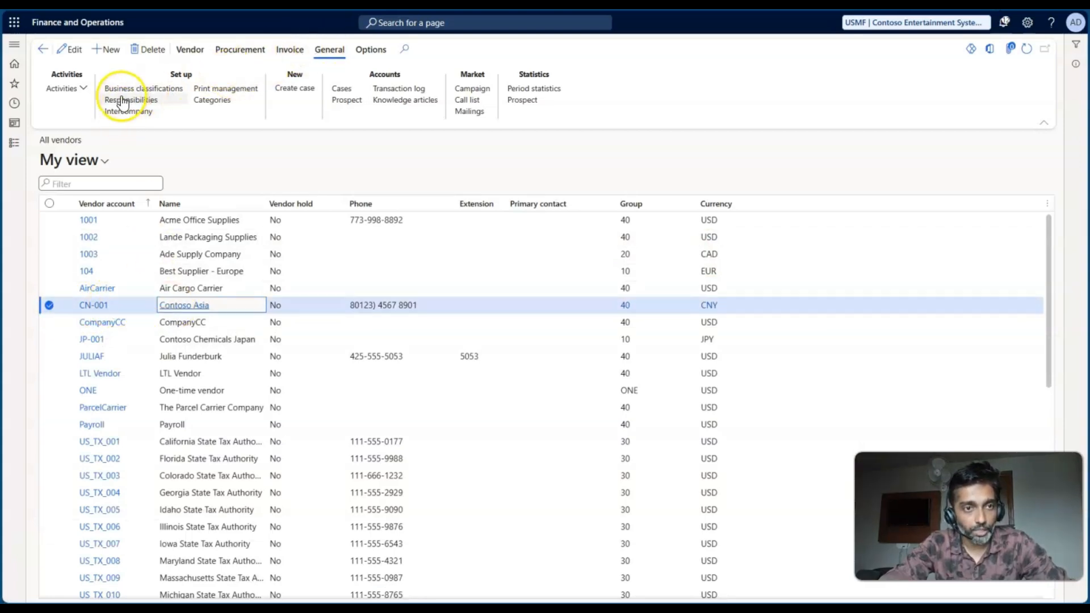
pyautogui.click(109, 113)
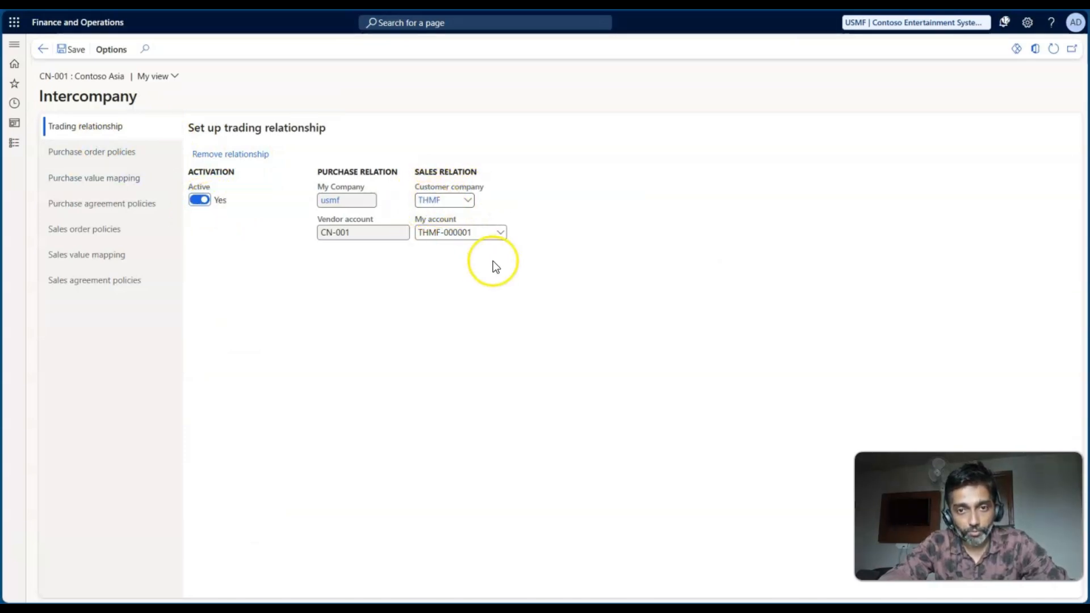
# - Compare the USMF–THMF trading relationship with the Trade relation 2 accounts in the Excel worksheet
pyautogui.hotkey('alt', 'Tab')
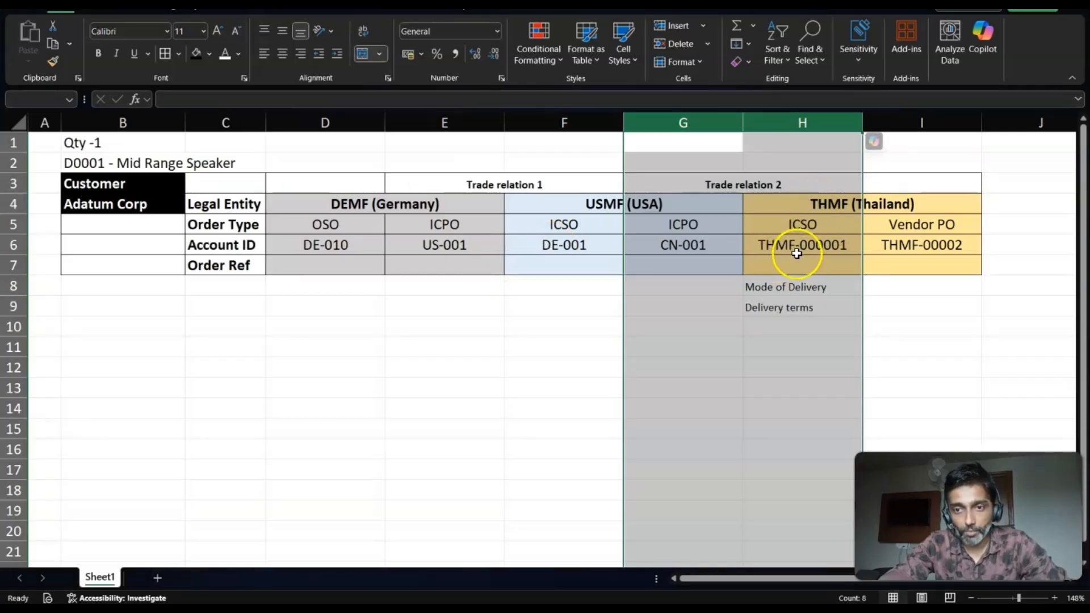
pyautogui.hotkey('alt', 'Tab')
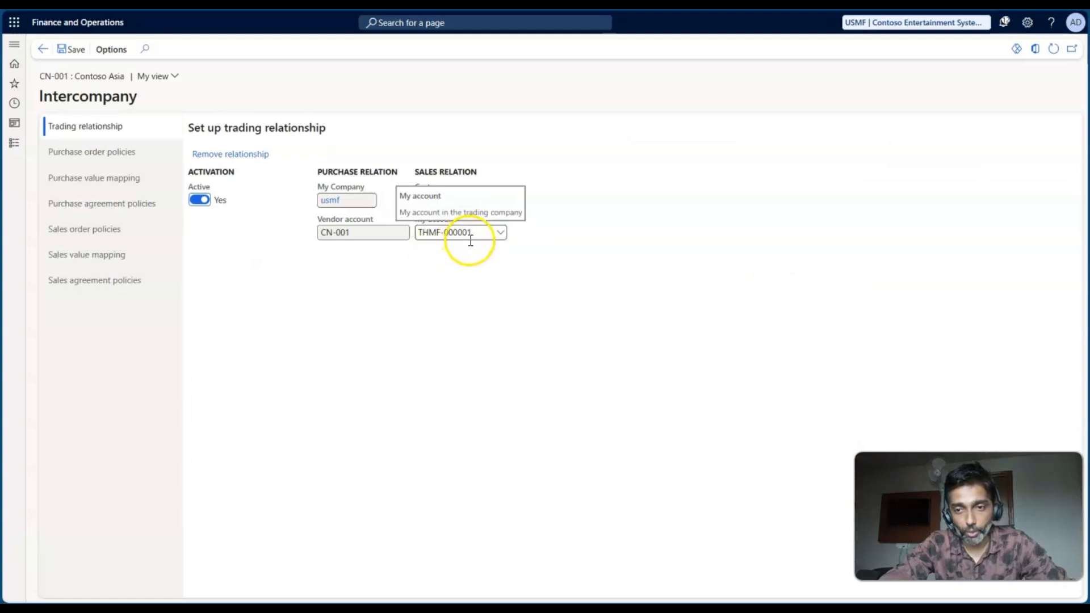
pyautogui.hotkey('alt', 'Tab')
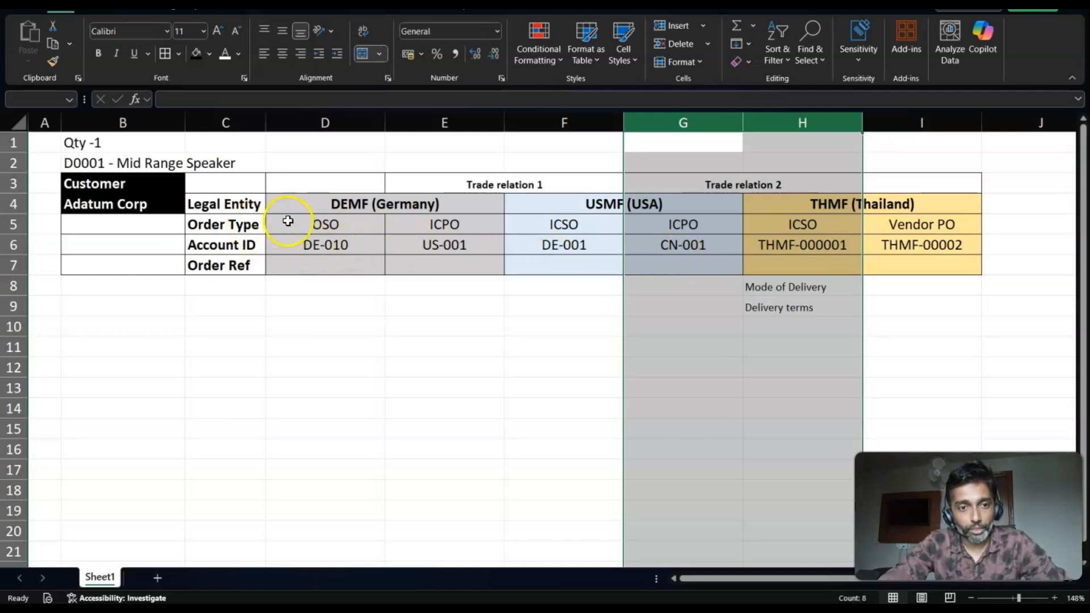
# - Examine the Adatum Corp customer cell and THMF's Vendor PO order type and account ID in the worksheet
pyautogui.click(152, 200)
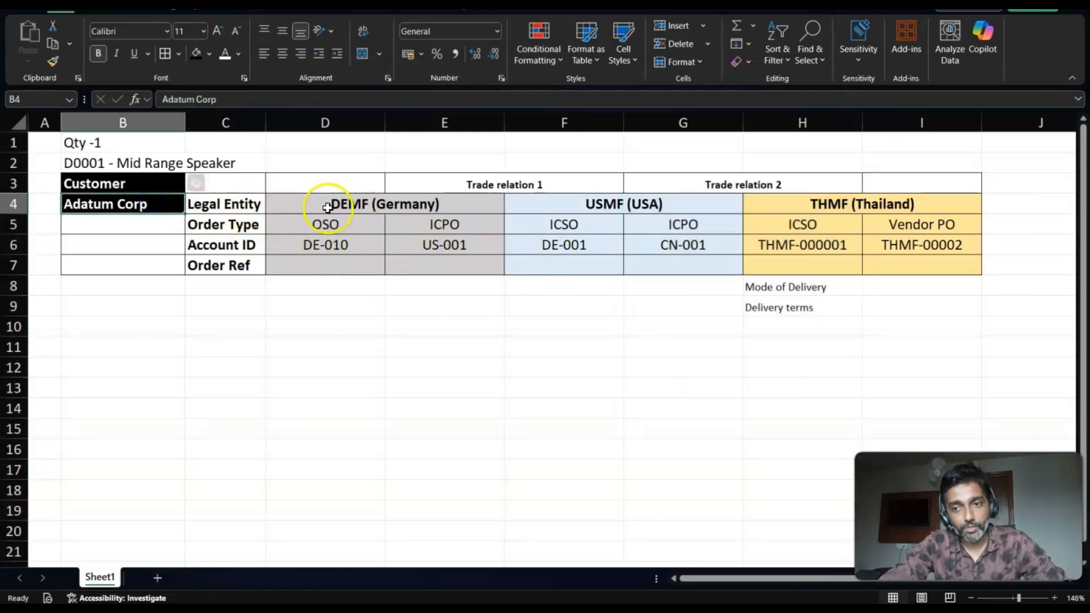
pyautogui.click(930, 246)
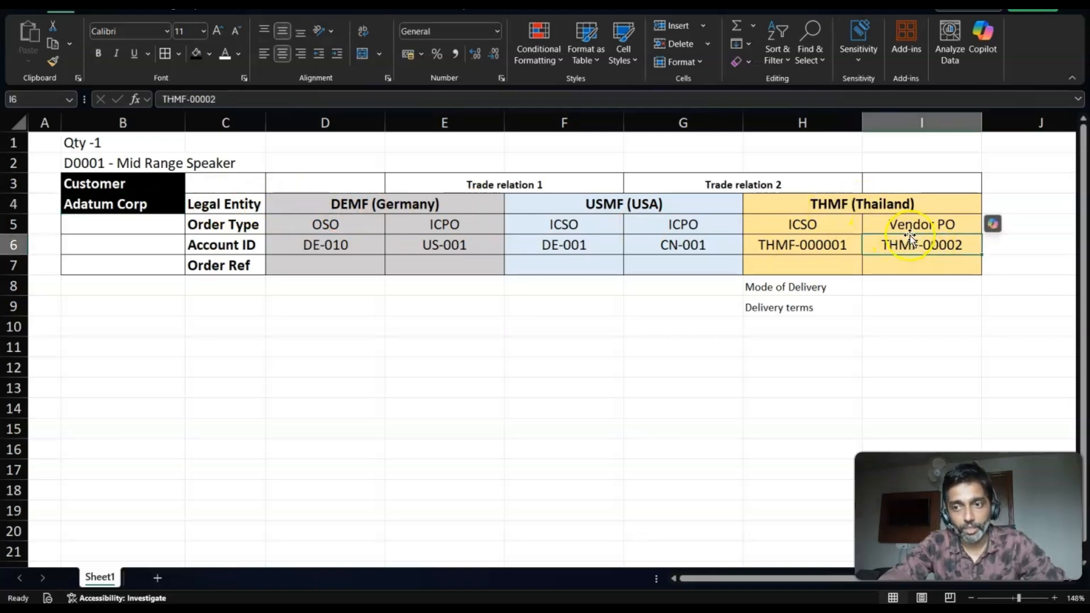
pyautogui.click(918, 226)
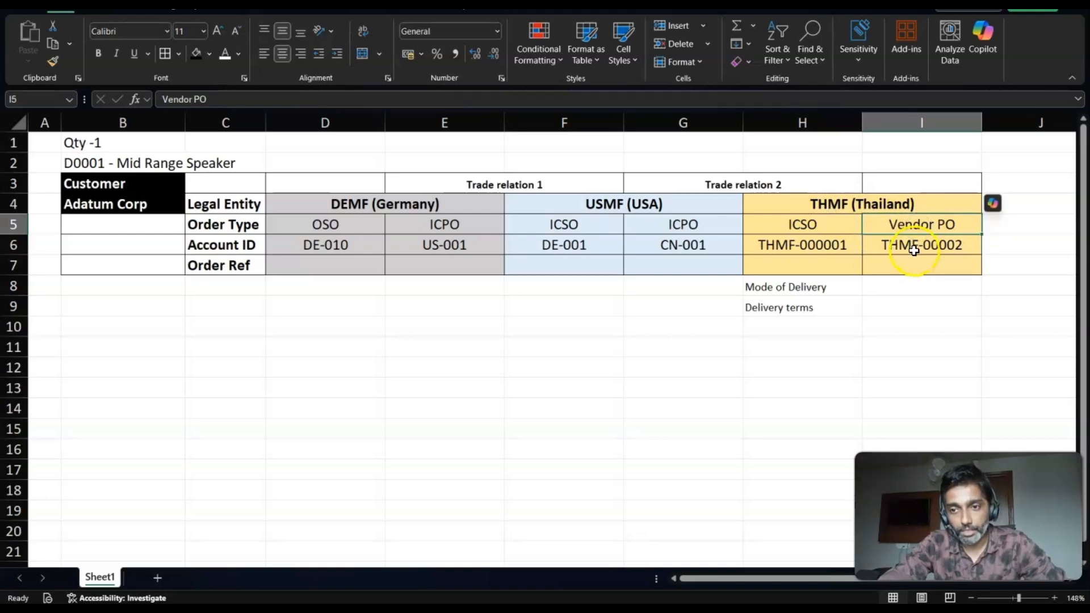
pyautogui.click(915, 250)
# - Switch back to Finance and Operations and open the released product D0001 MidRangeSpeaker in USMF
pyautogui.hotkey('alt', 'Tab')
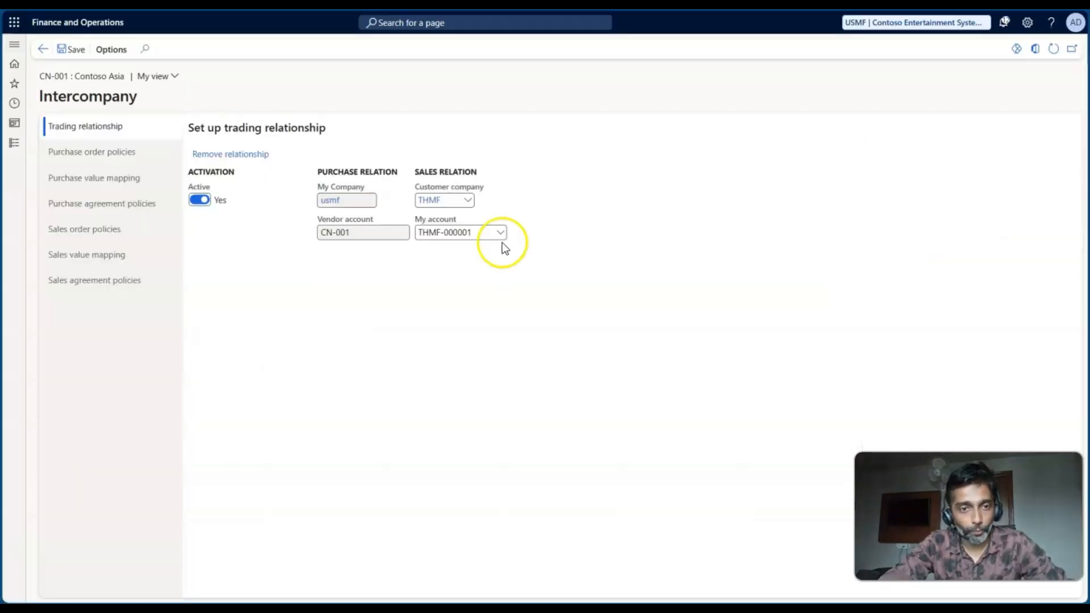
pyautogui.click(15, 146)
pyautogui.scroll(-6, 105, 390)
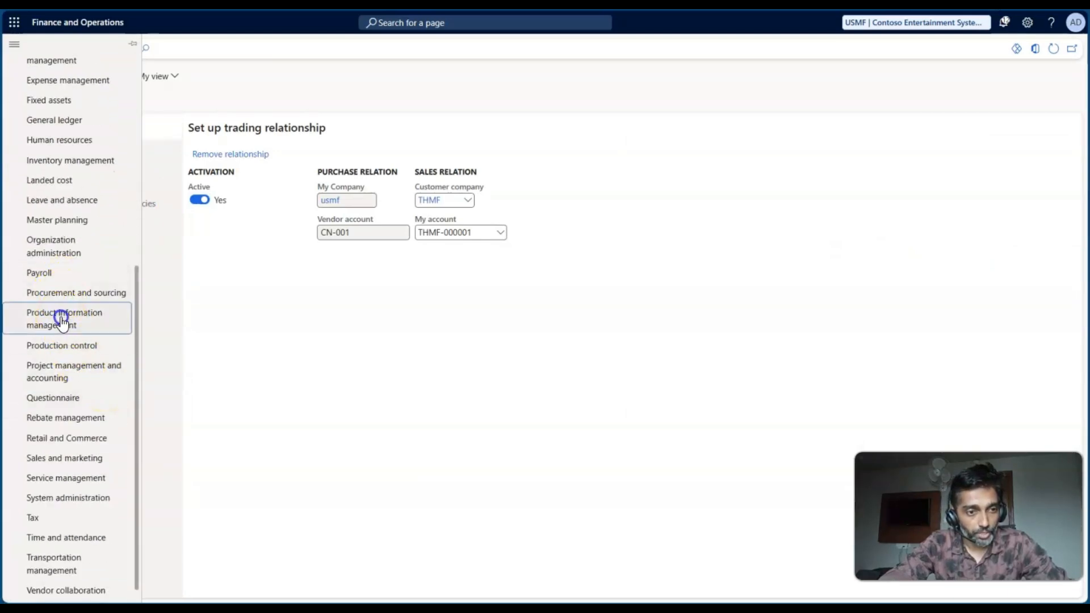
pyautogui.click(59, 317)
pyautogui.click(206, 347)
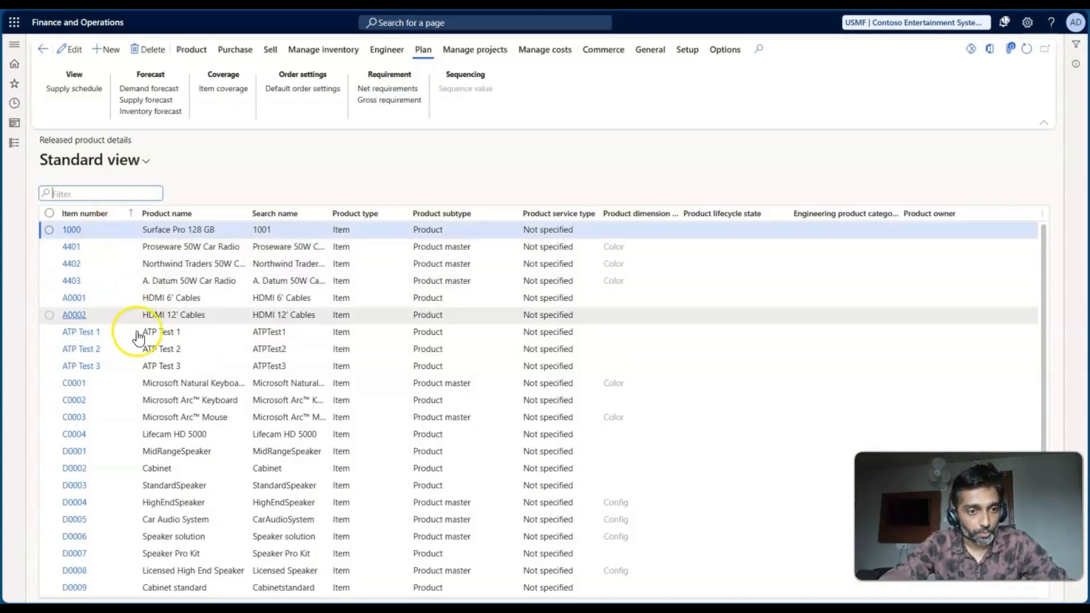
pyautogui.click(149, 453)
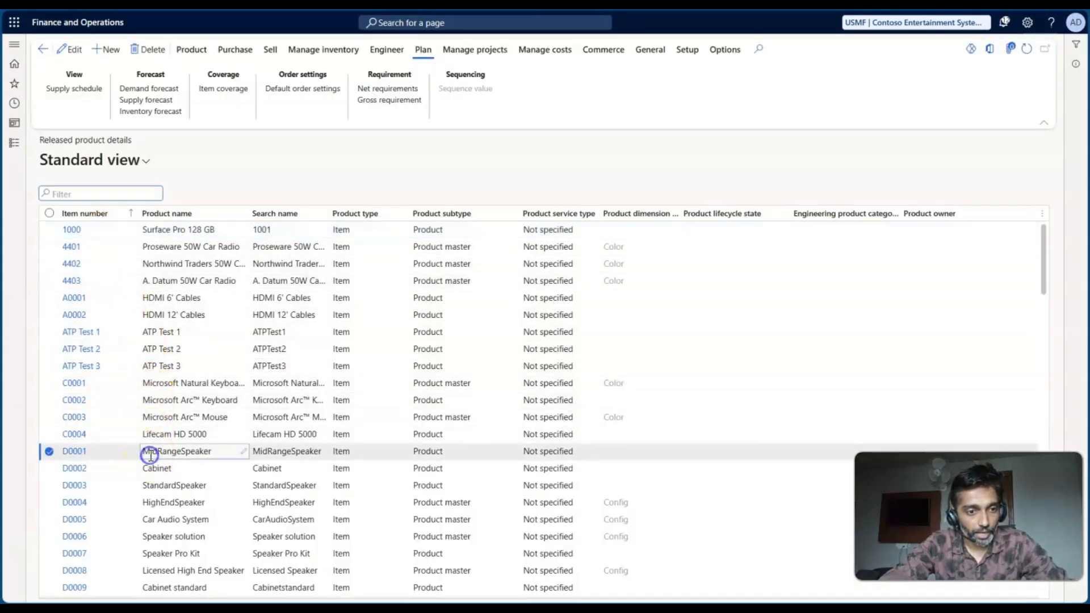
pyautogui.click(73, 453)
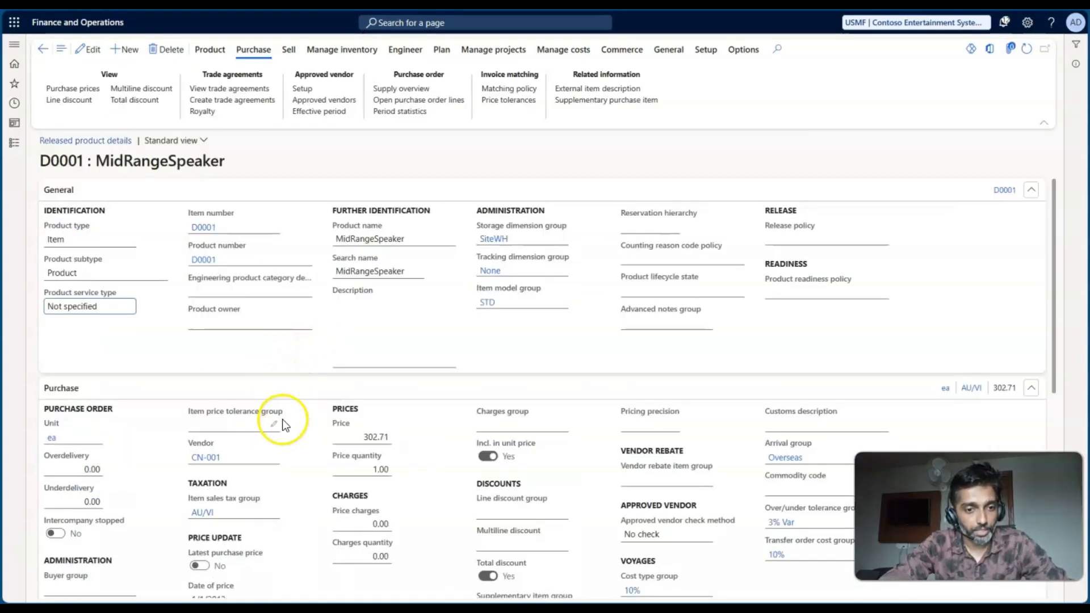
# - Check D0001's default purchase vendor against the worksheet's USMF ICPO column and look at the ICSO columns around it
pyautogui.click(274, 455)
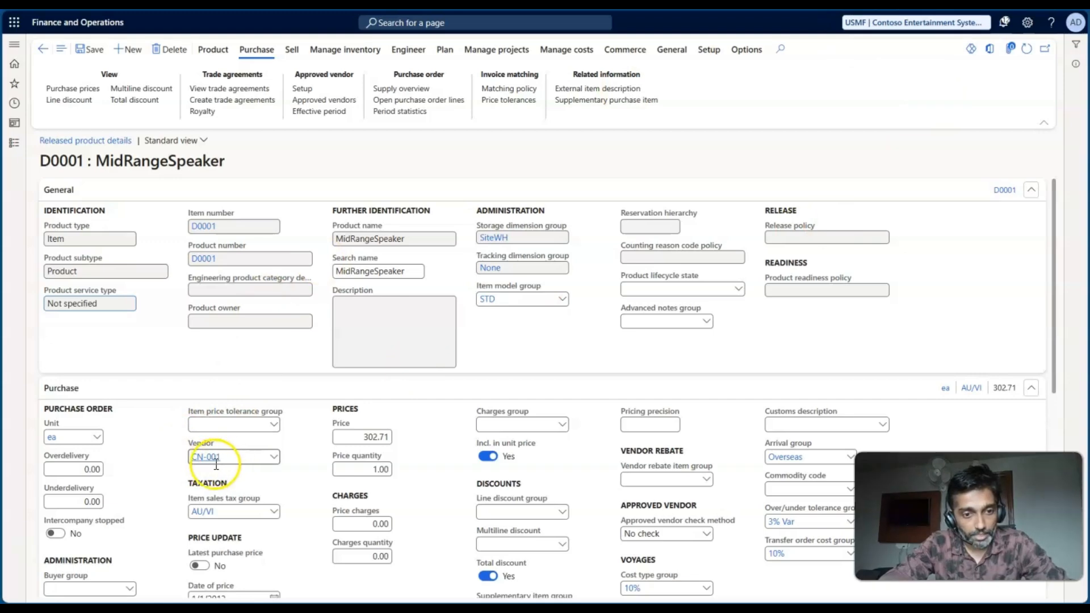
pyautogui.hotkey('alt', 'Tab')
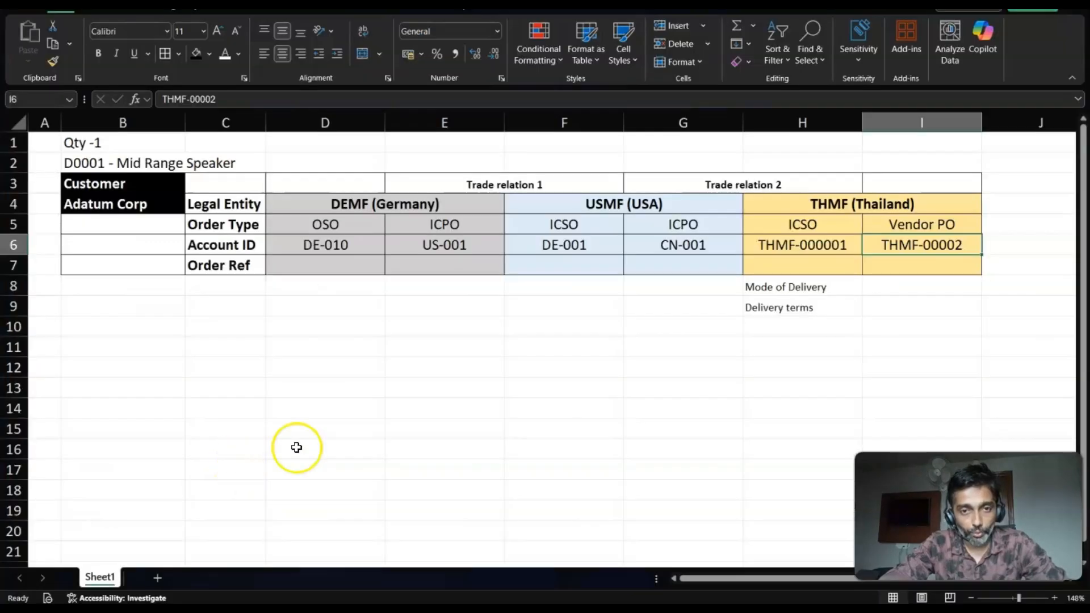
pyautogui.click(600, 209)
pyautogui.click(646, 121)
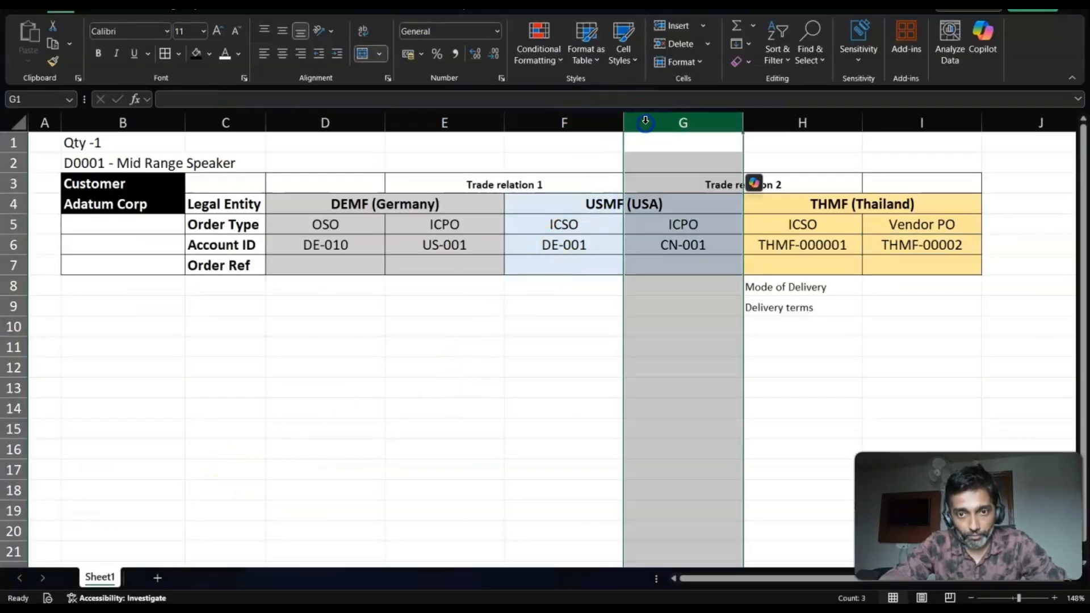
pyautogui.click(565, 122)
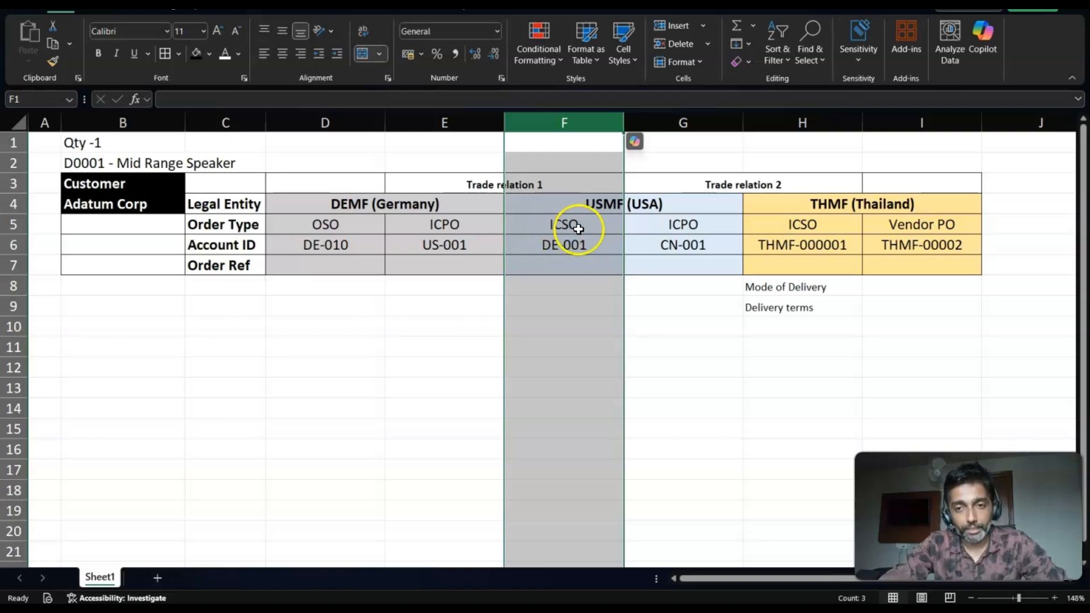
pyautogui.click(666, 124)
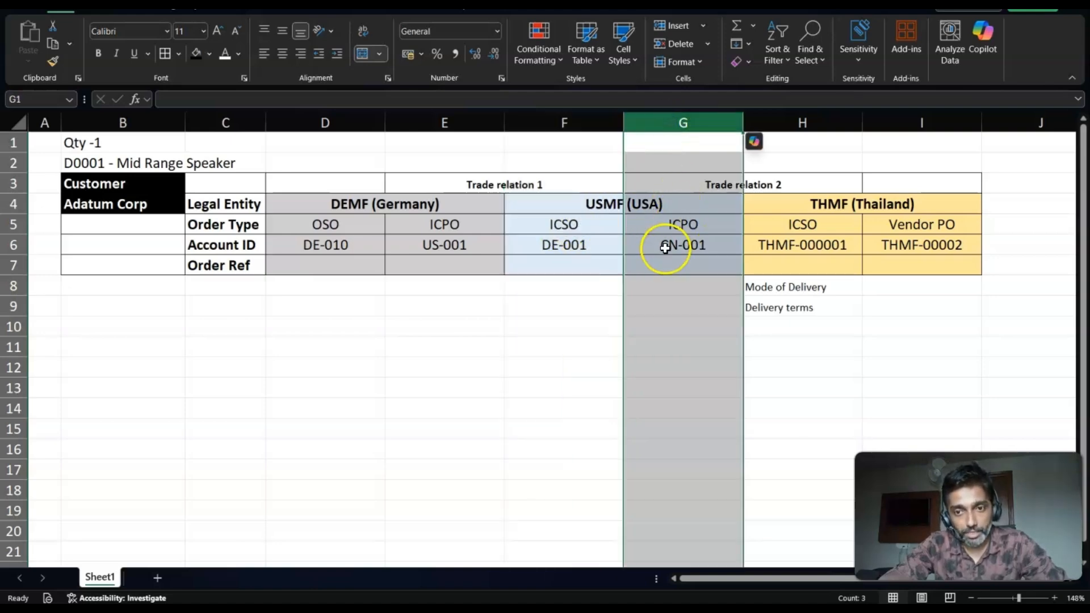
pyautogui.hotkey('alt', 'Tab')
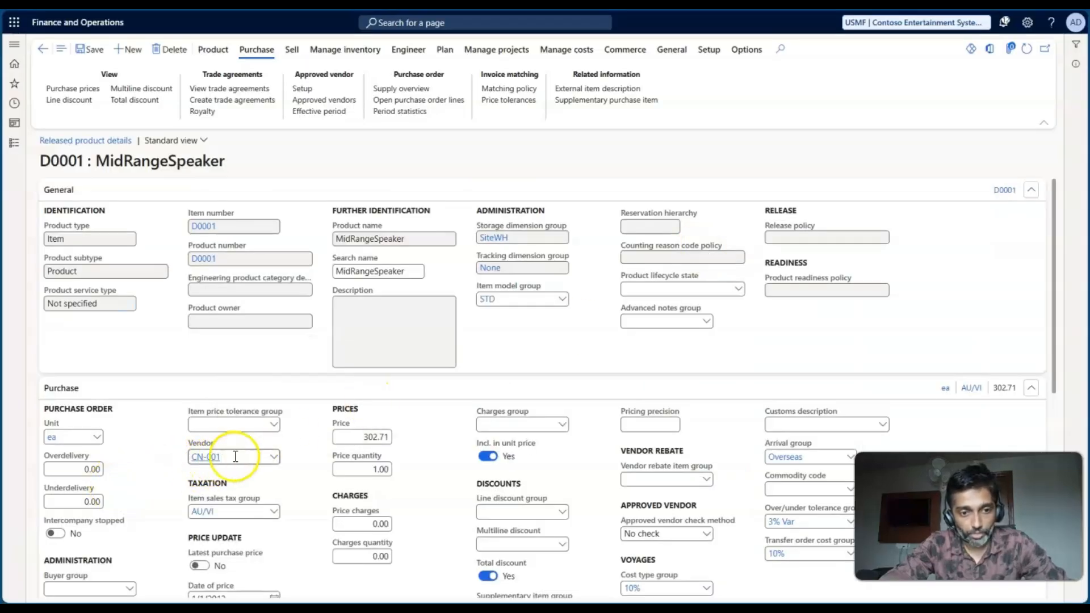
pyautogui.hotkey('alt', 'Tab')
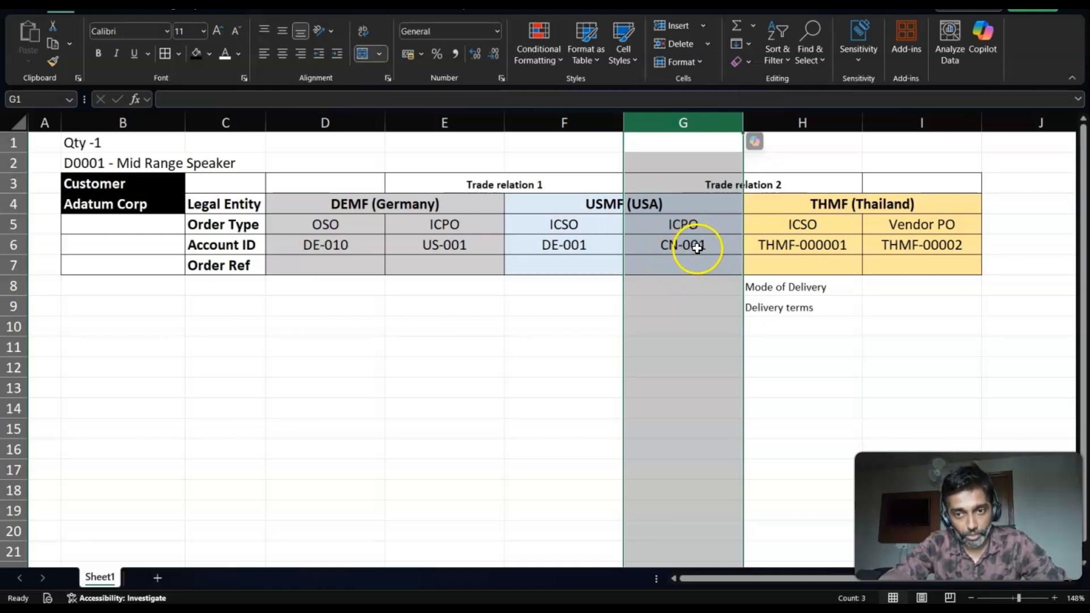
pyautogui.click(796, 123)
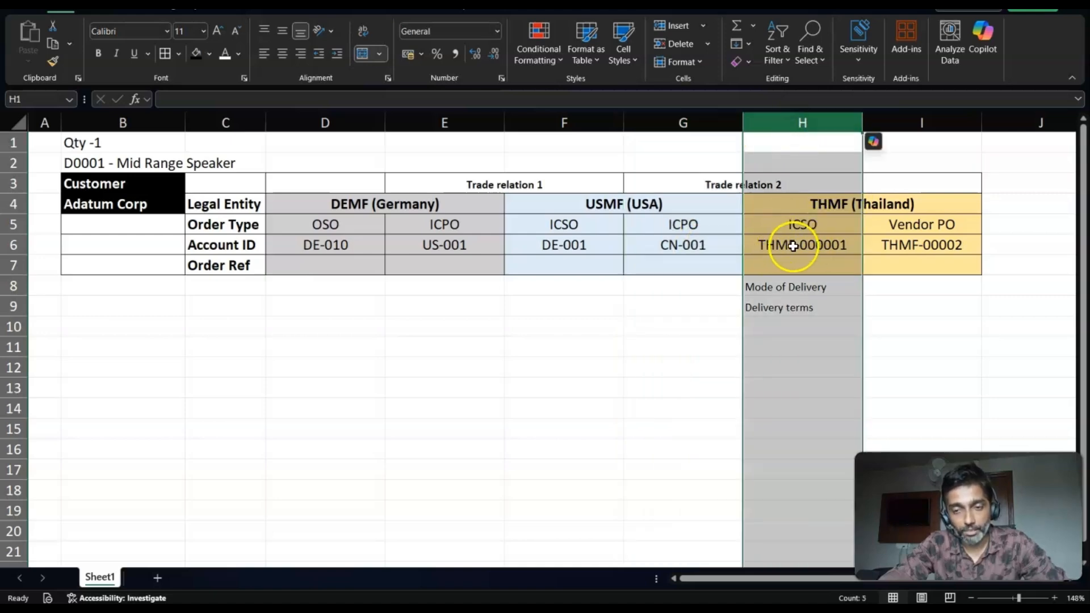
# - Return to Finance and Operations, change the active company to THMF and open the released product D0001 MidRangeSpeaker
pyautogui.hotkey('alt', 'Tab')
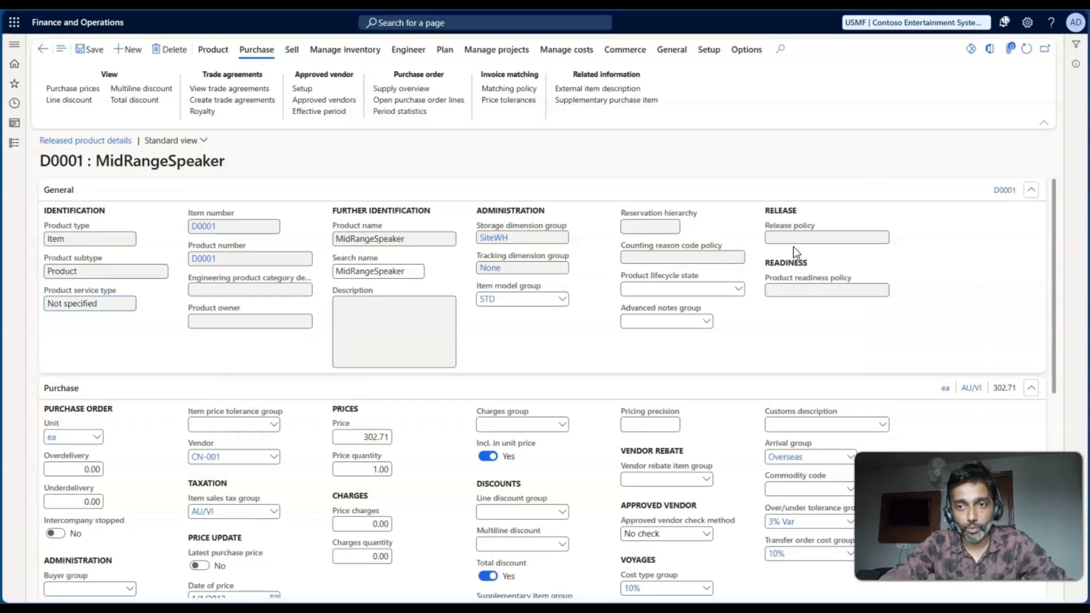
pyautogui.click(864, 25)
pyautogui.write('THMF')
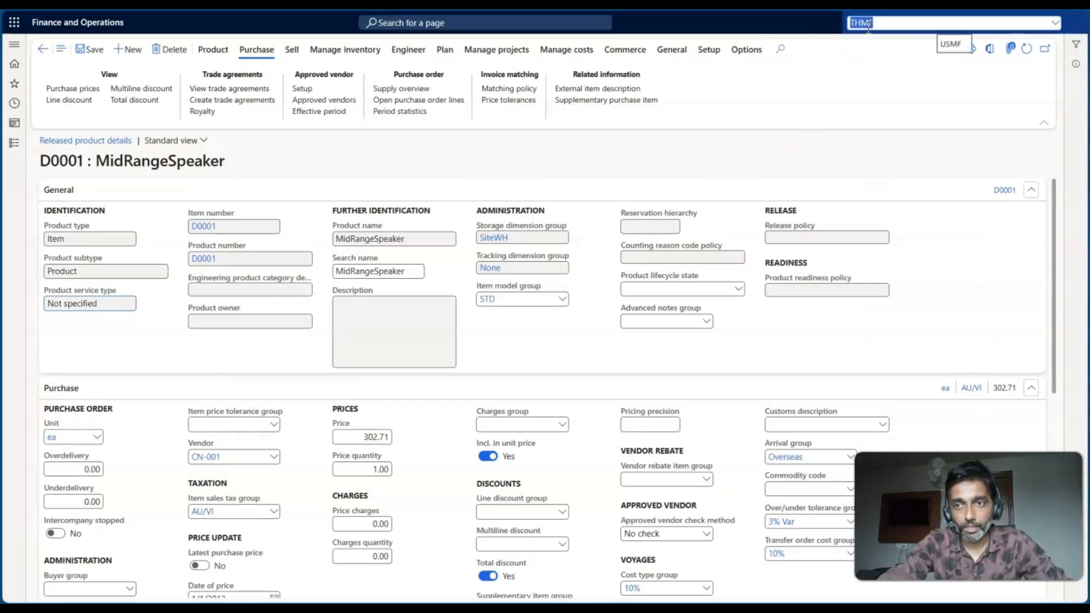
pyautogui.press('Return')
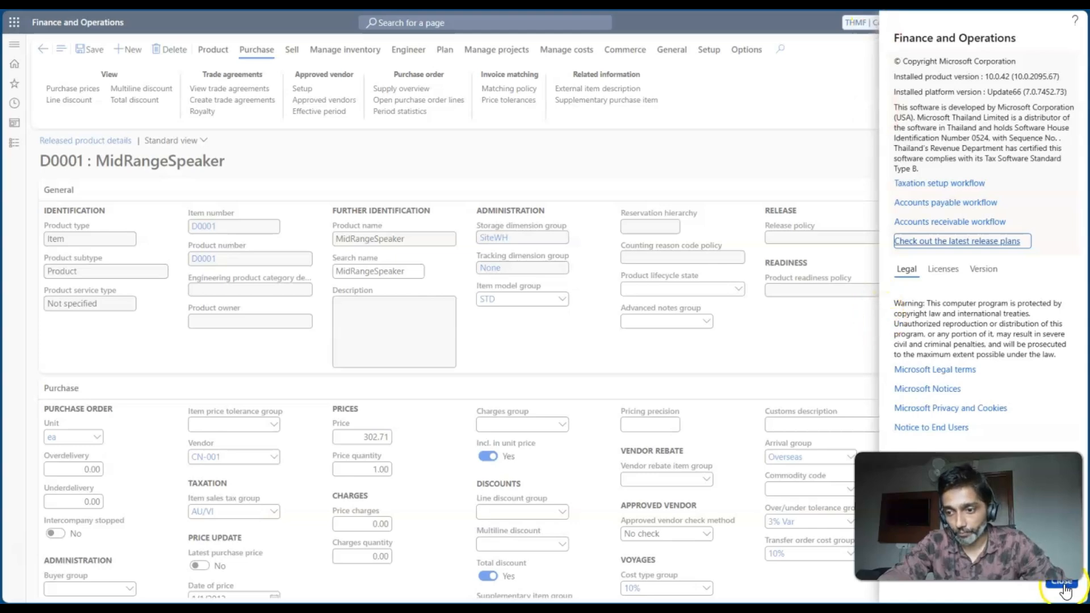
pyautogui.click(1065, 590)
pyautogui.click(863, 29)
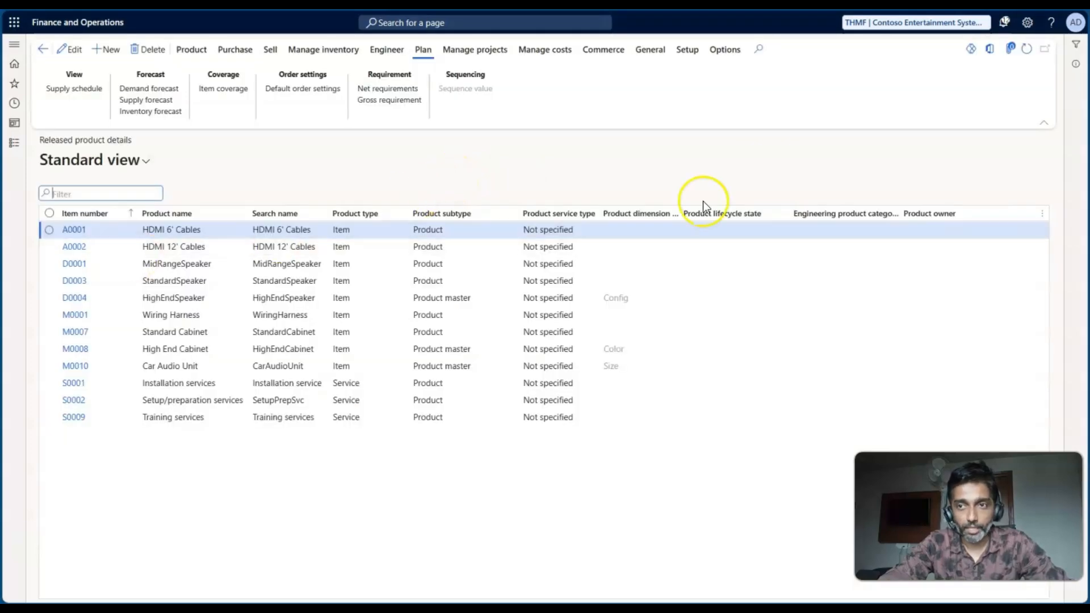
pyautogui.click(138, 266)
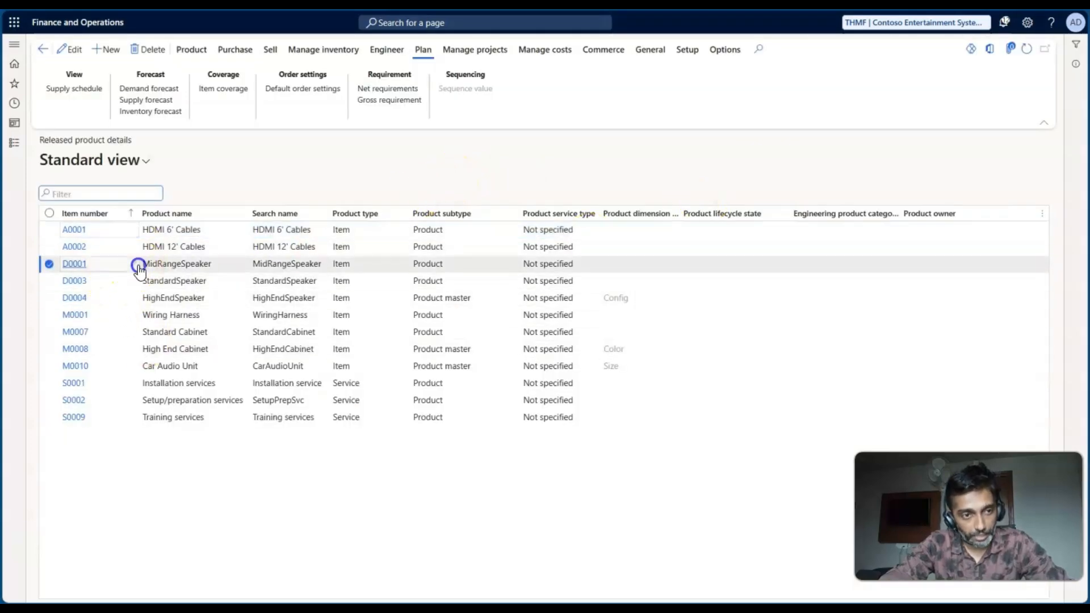
pyautogui.click(74, 268)
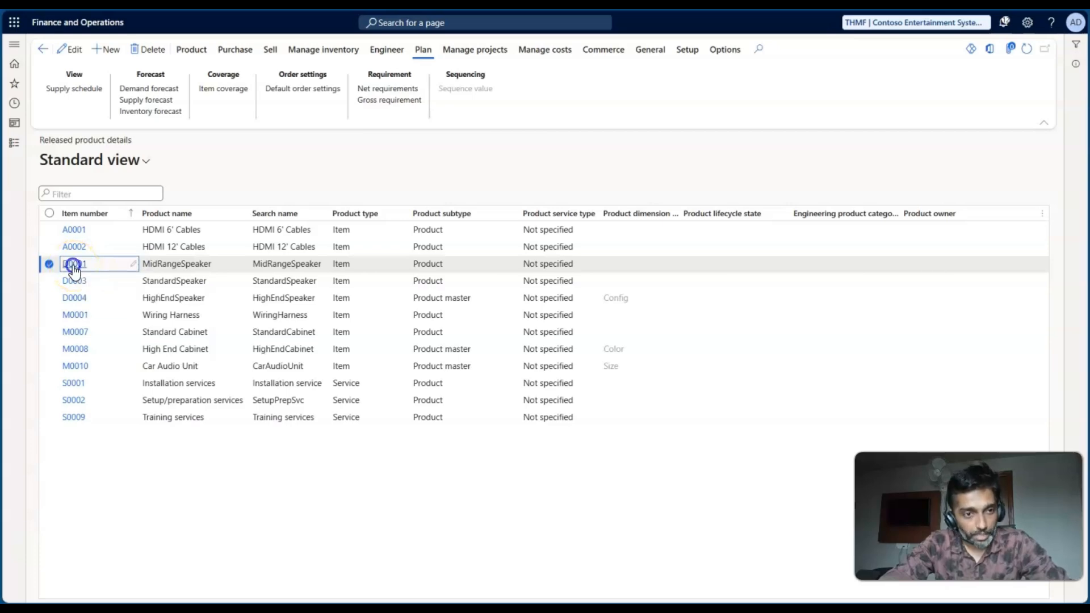
# - Switch to the worksheet and review the DEMF, USMF and THMF legal entities in the order chain
pyautogui.hotkey('alt', 'Tab')
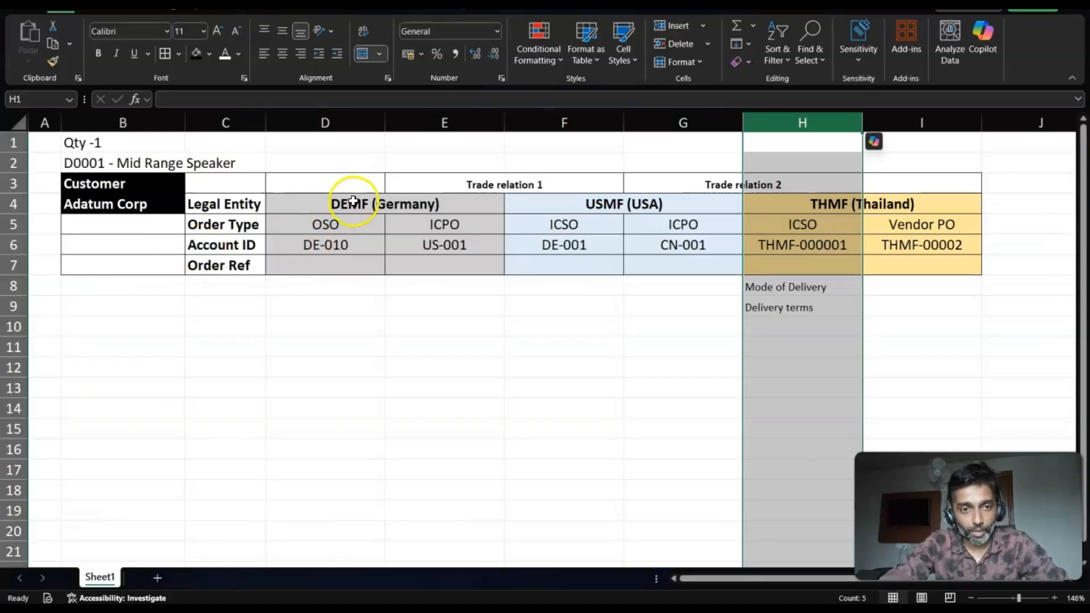
pyautogui.click(353, 201)
pyautogui.click(571, 204)
pyautogui.click(805, 209)
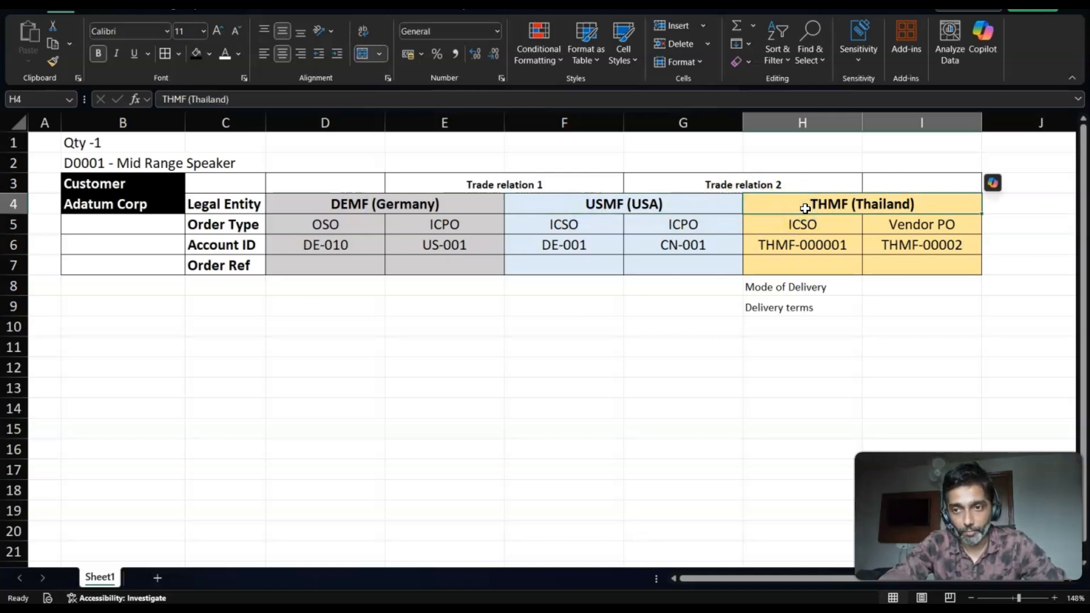
# - Return to the THMF product D0001 and look up the default vendor in its purchase details
pyautogui.hotkey('alt', 'Tab')
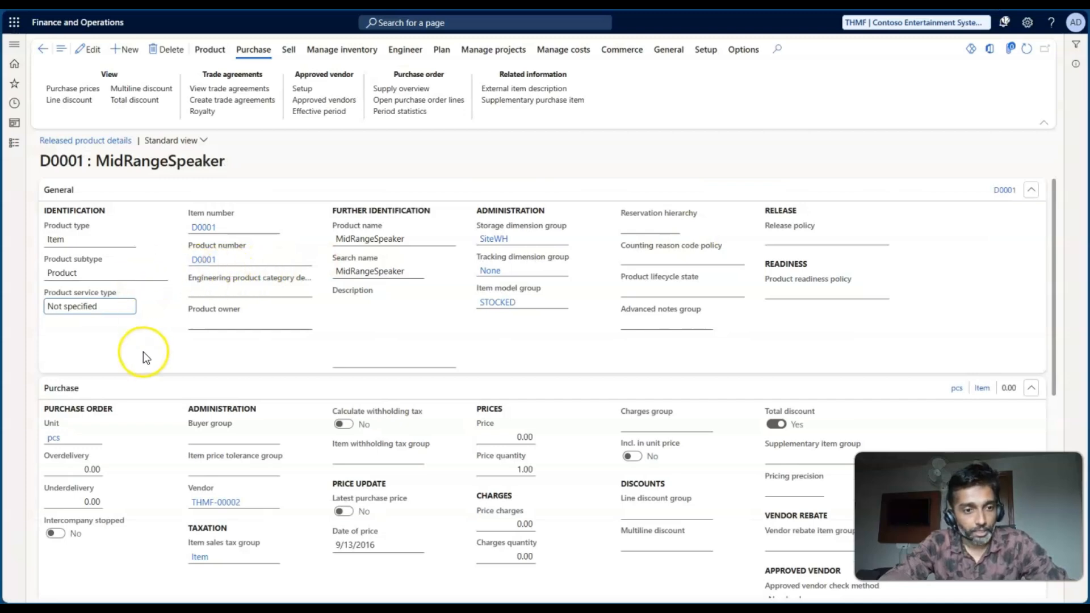
pyautogui.scroll(-2, 173, 320)
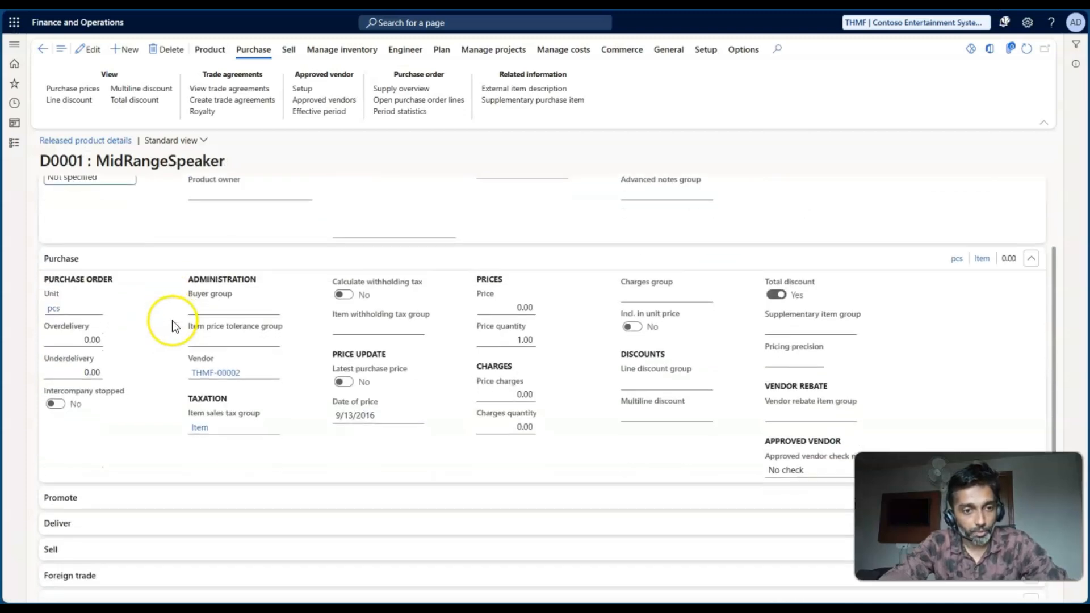
pyautogui.click(274, 373)
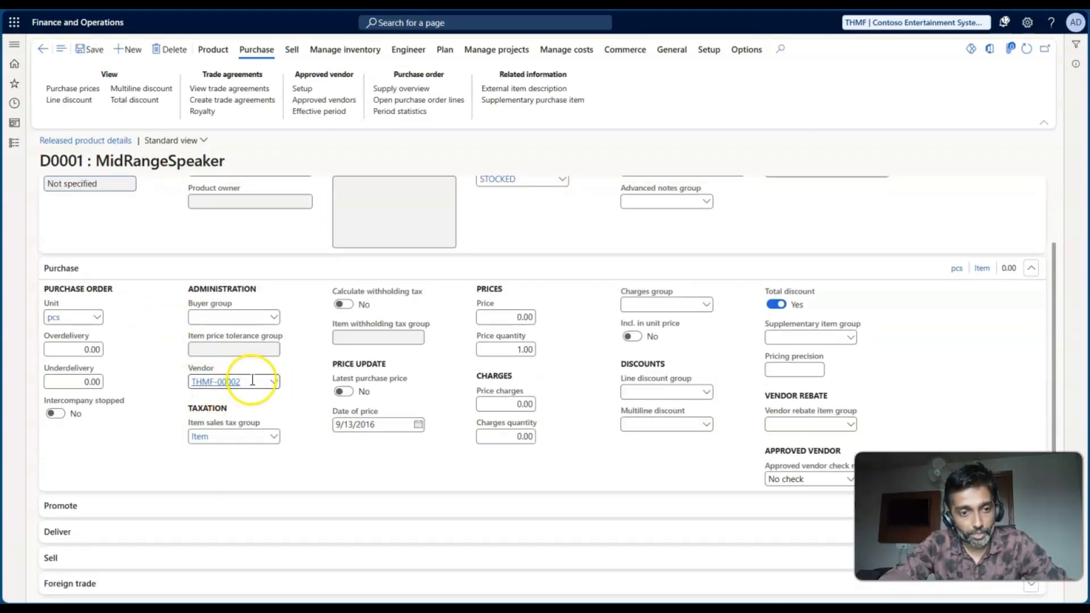
pyautogui.click(274, 381)
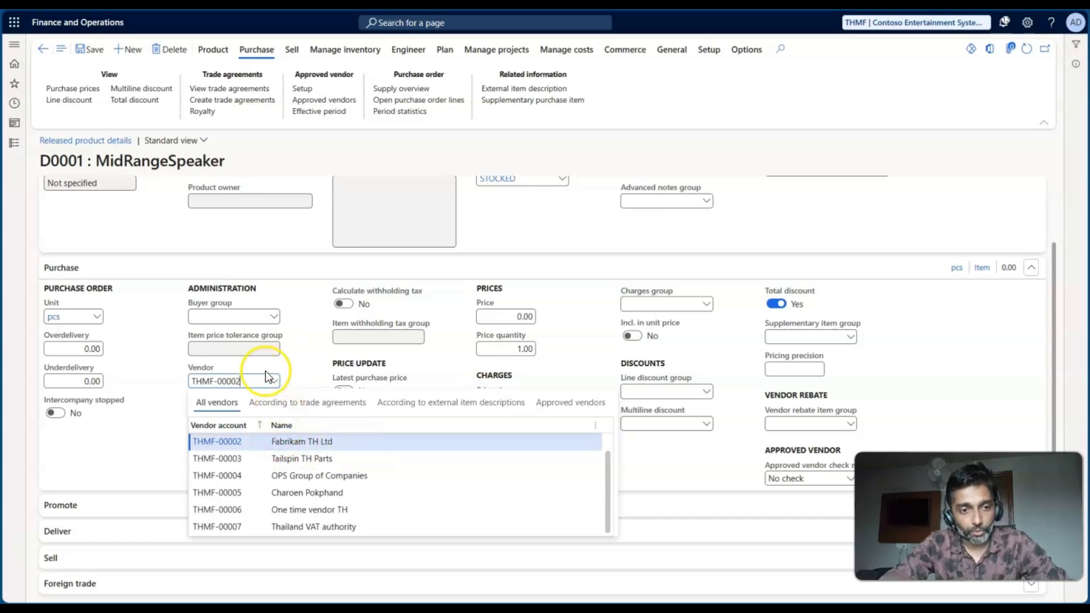
# - Compare the product's vendor with THMF's Vendor PO account and the Account ID row in the worksheet, then return to the product
pyautogui.hotkey('alt', 'Tab')
pyautogui.click(877, 203)
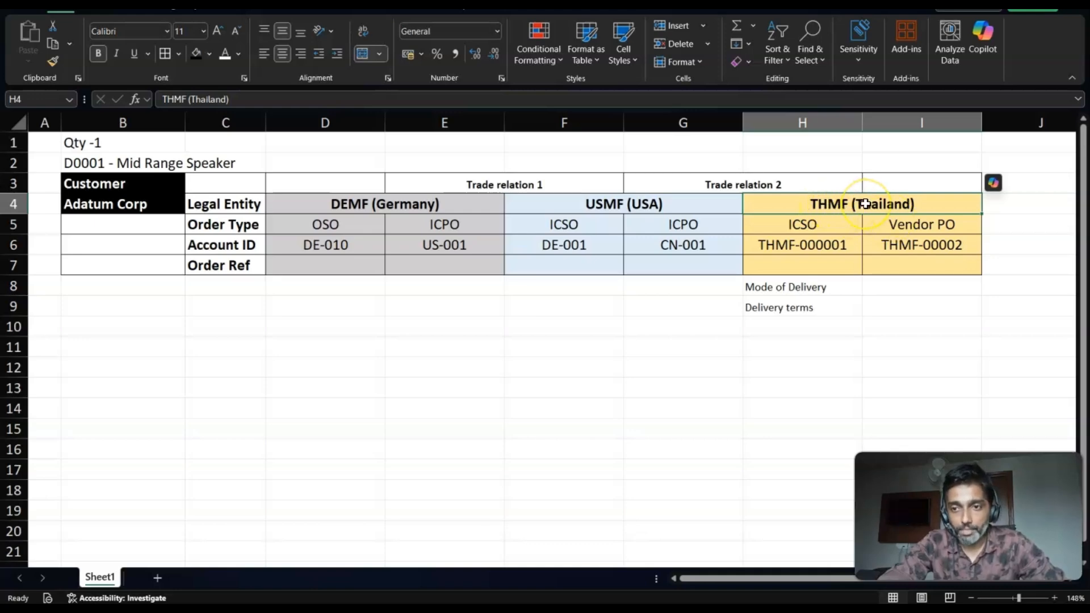
pyautogui.click(901, 244)
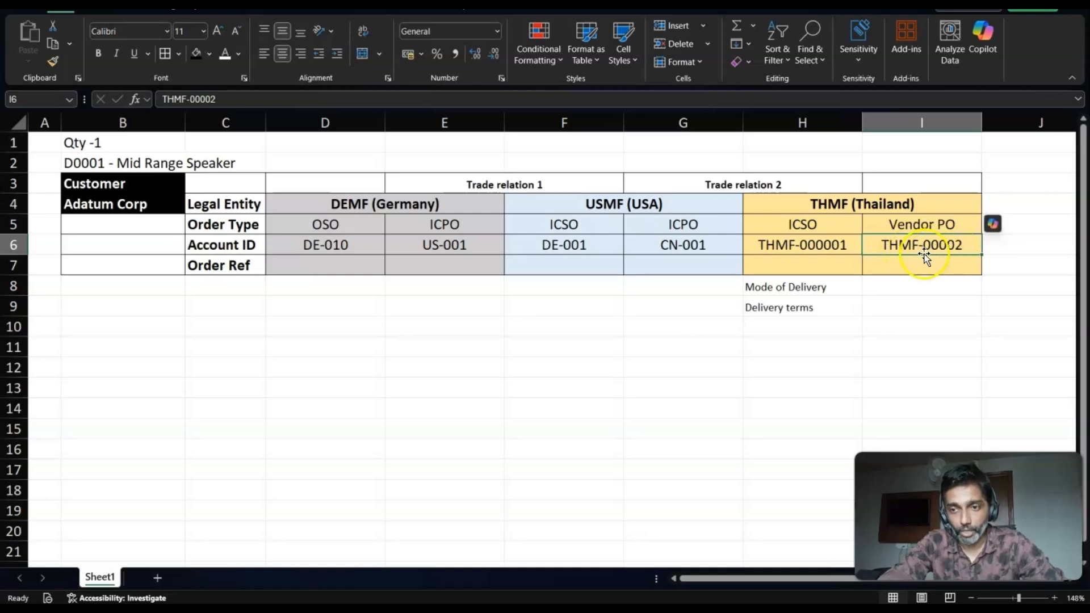
pyautogui.click(12, 244)
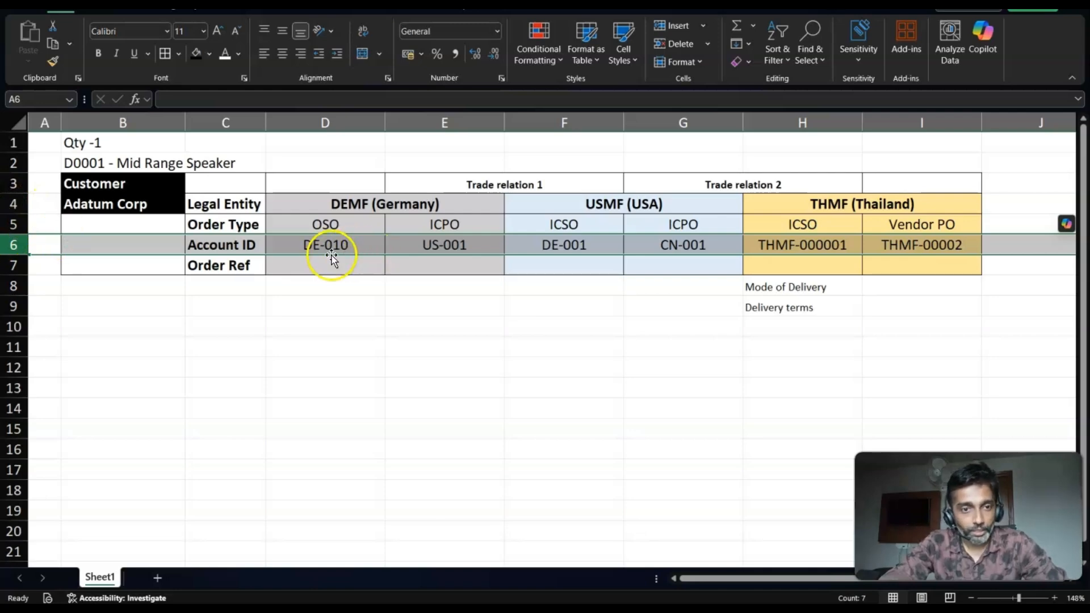
pyautogui.hotkey('alt', 'Tab')
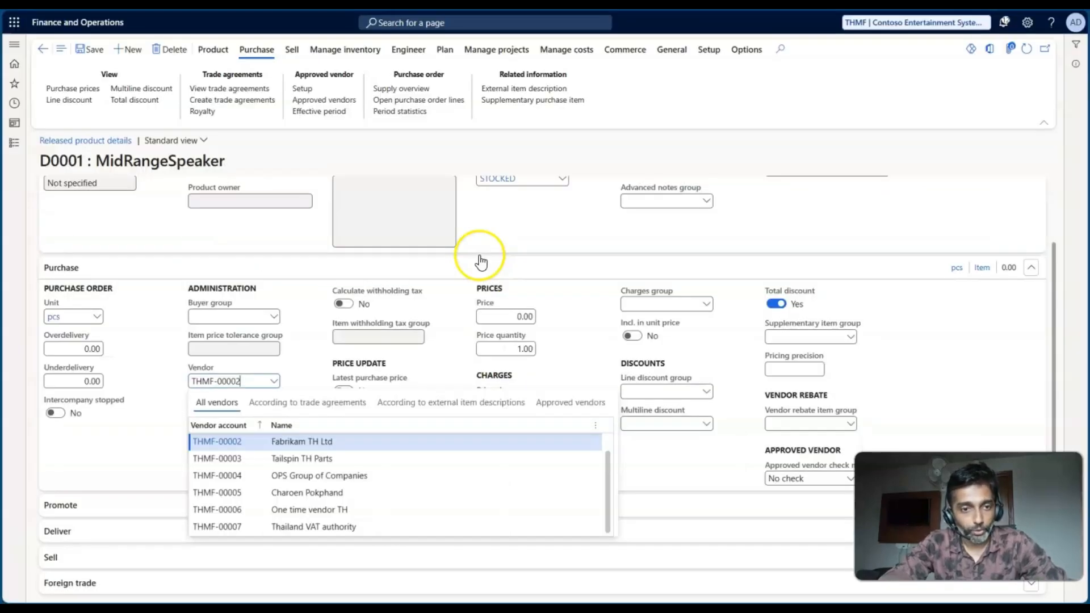
# - Close the vendor lookup, switch to the worksheet and review the Mode of Delivery and Delivery terms notes and the DEMF-to-USMF columns
pyautogui.click(298, 353)
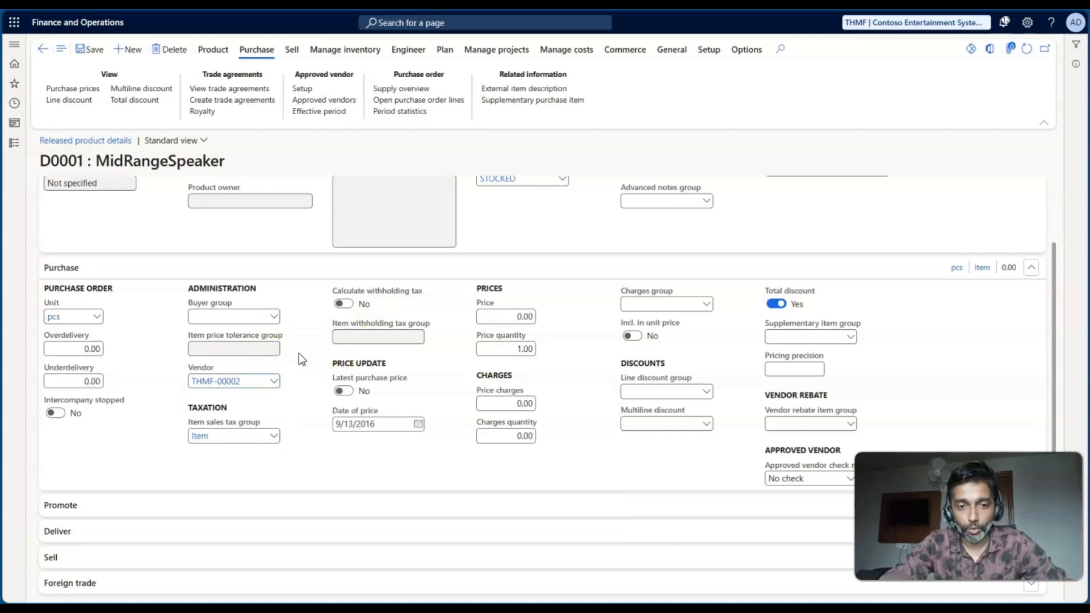
pyautogui.hotkey('alt', 'Tab')
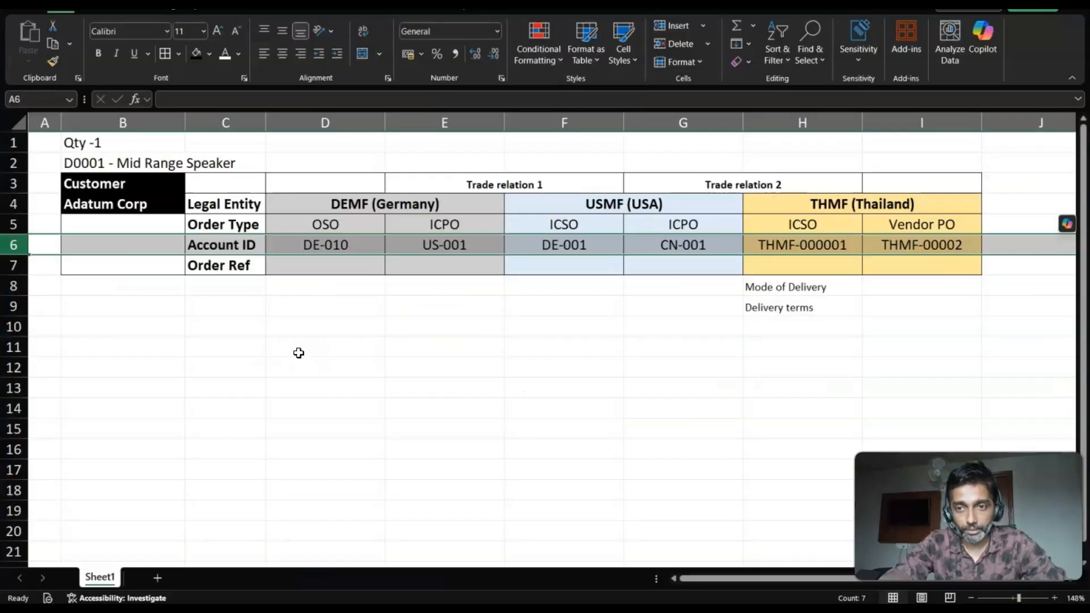
pyautogui.click(807, 292)
pyautogui.click(800, 307)
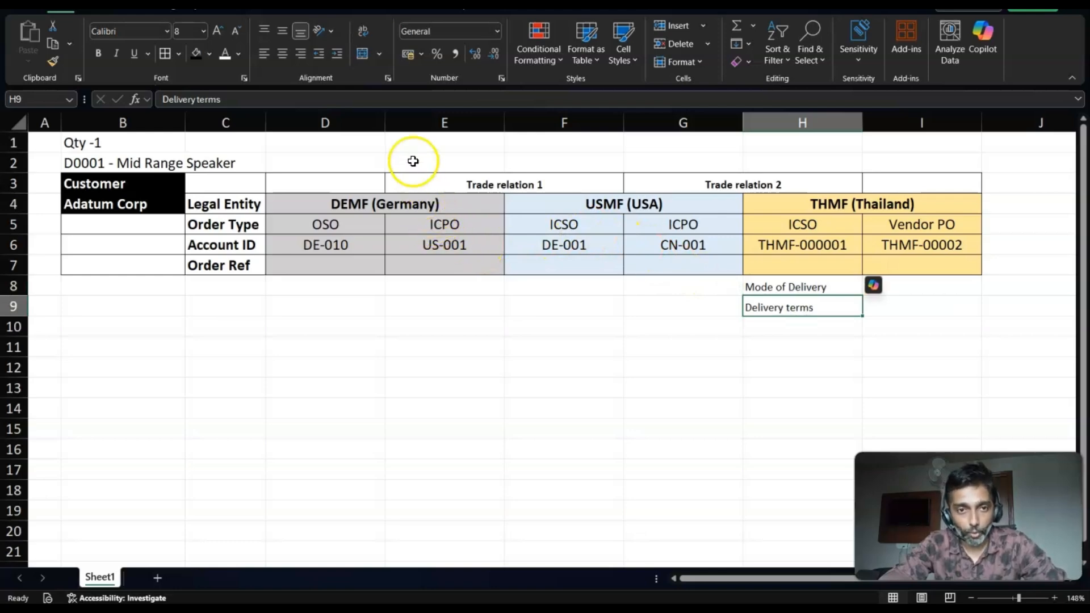
pyautogui.click(360, 123)
pyautogui.moveTo(360, 123); pyautogui.dragTo(572, 127)
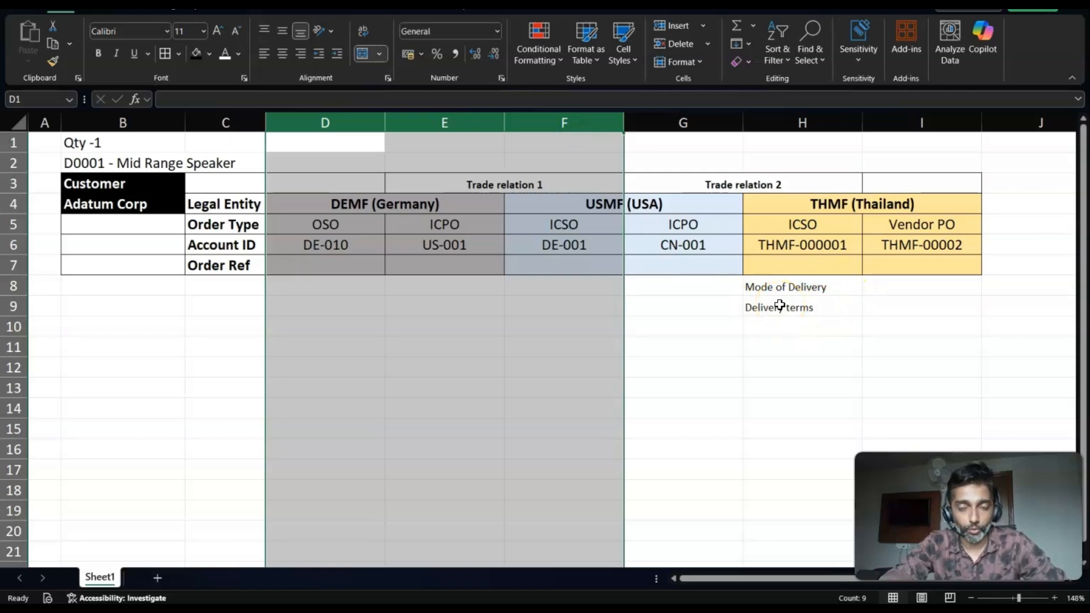
pyautogui.click(782, 280)
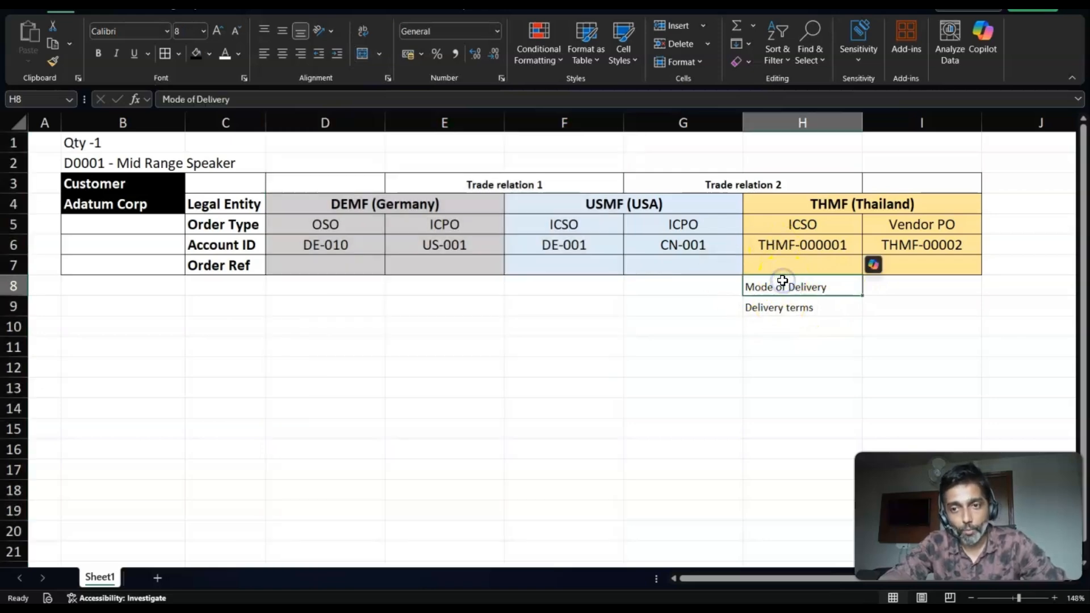
pyautogui.click(780, 308)
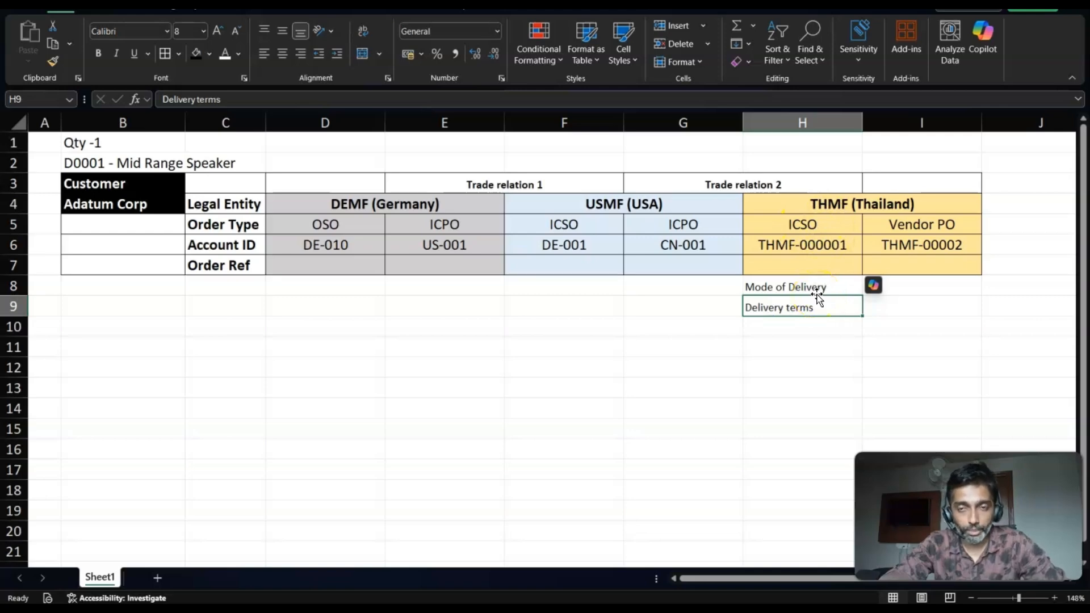
# - Return to Finance and Operations and change the active company to DEMF
pyautogui.hotkey('alt', 'Tab')
pyautogui.click(878, 22)
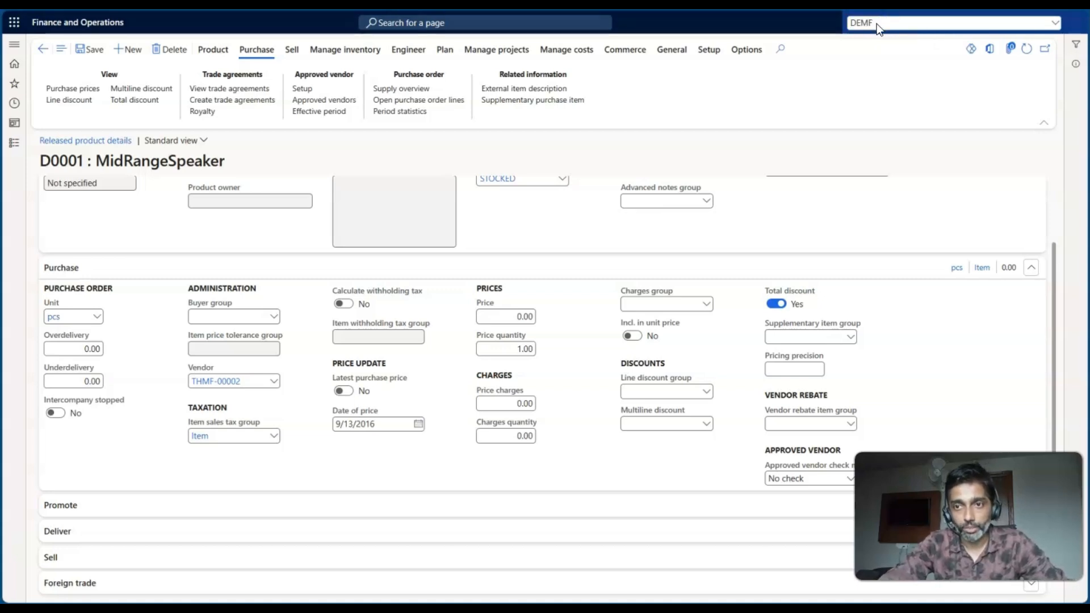
pyautogui.press('Return')
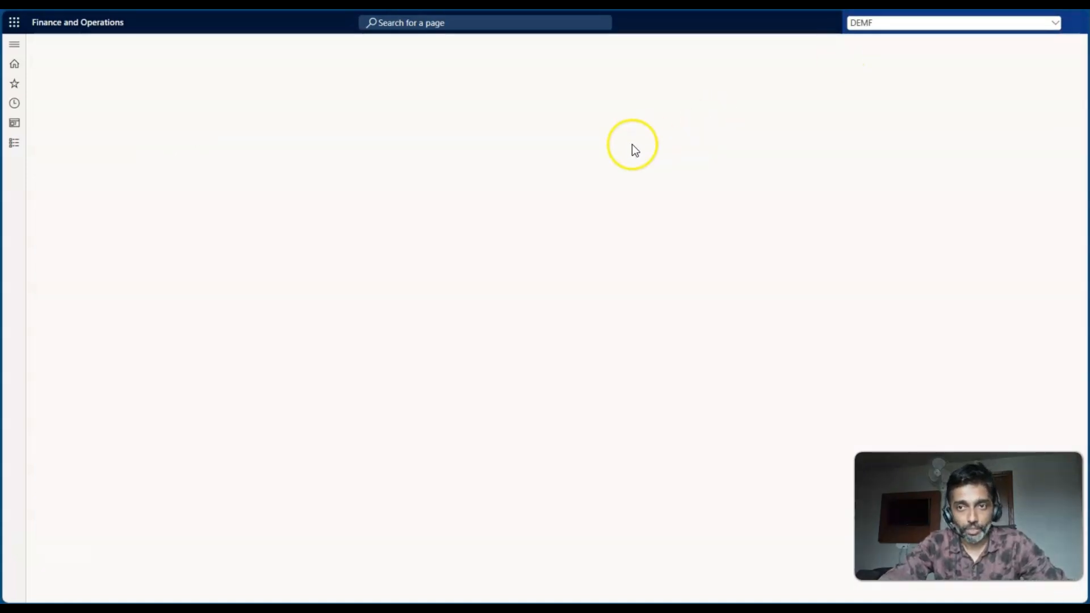
# - Check the DEMF OSO order type and the customer Adatum Corp in the worksheet, then return to Finance and Operations
pyautogui.hotkey('alt', 'Tab')
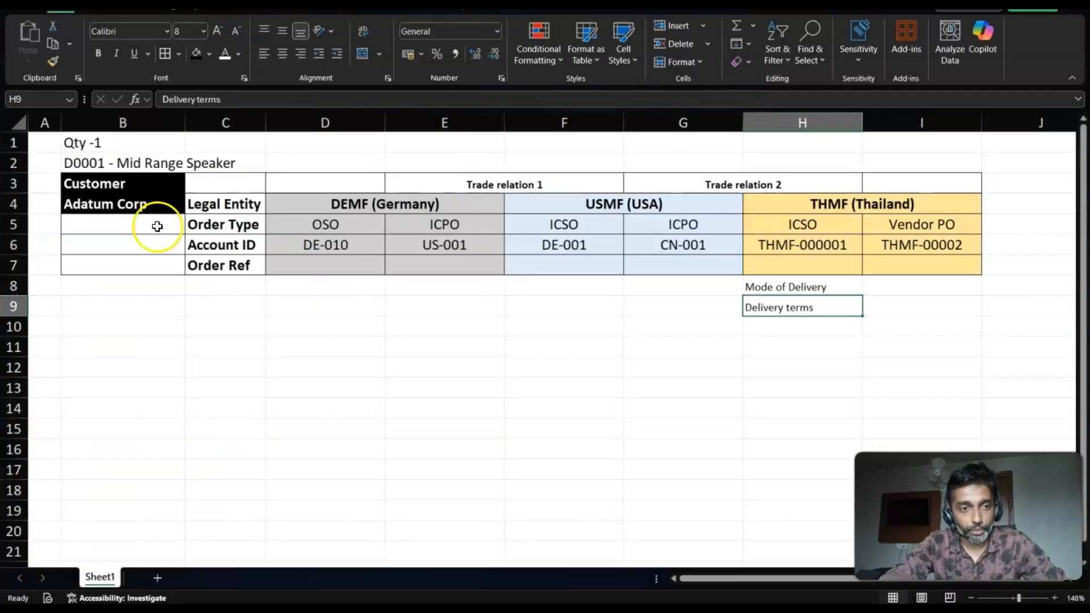
pyautogui.click(311, 226)
pyautogui.click(86, 204)
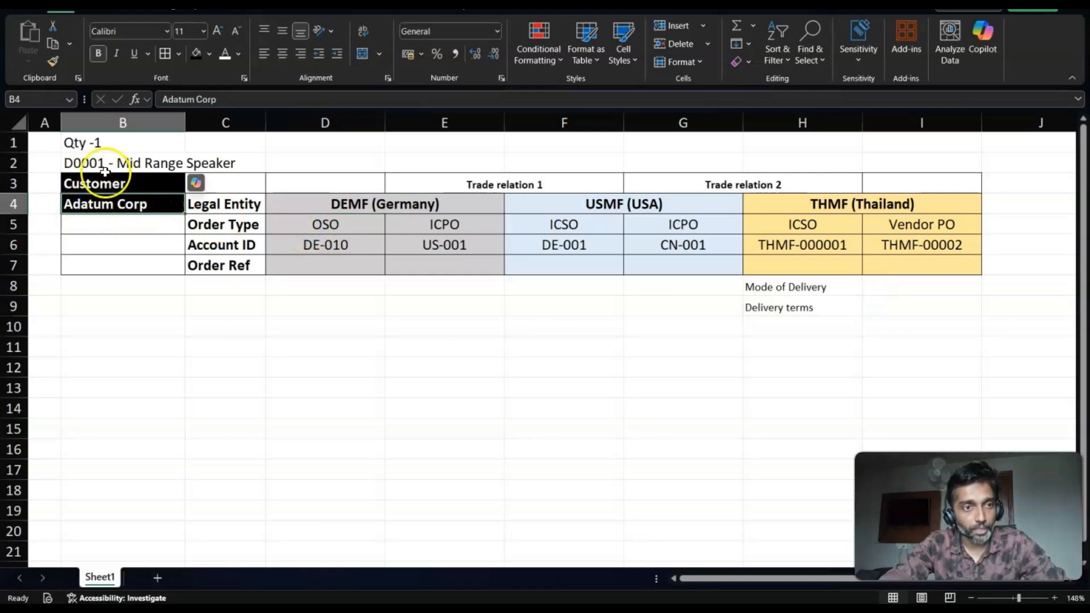
pyautogui.hotkey('alt', 'Tab')
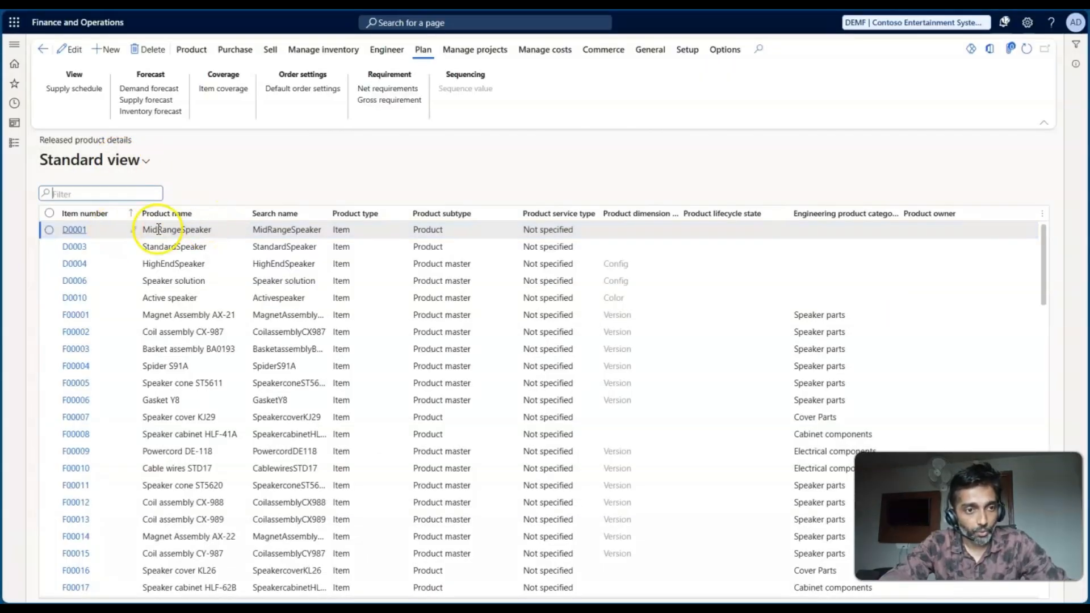
# - Open the list of all sales orders in the Sales and marketing module
pyautogui.click(14, 143)
pyautogui.scroll(-4, 85, 341)
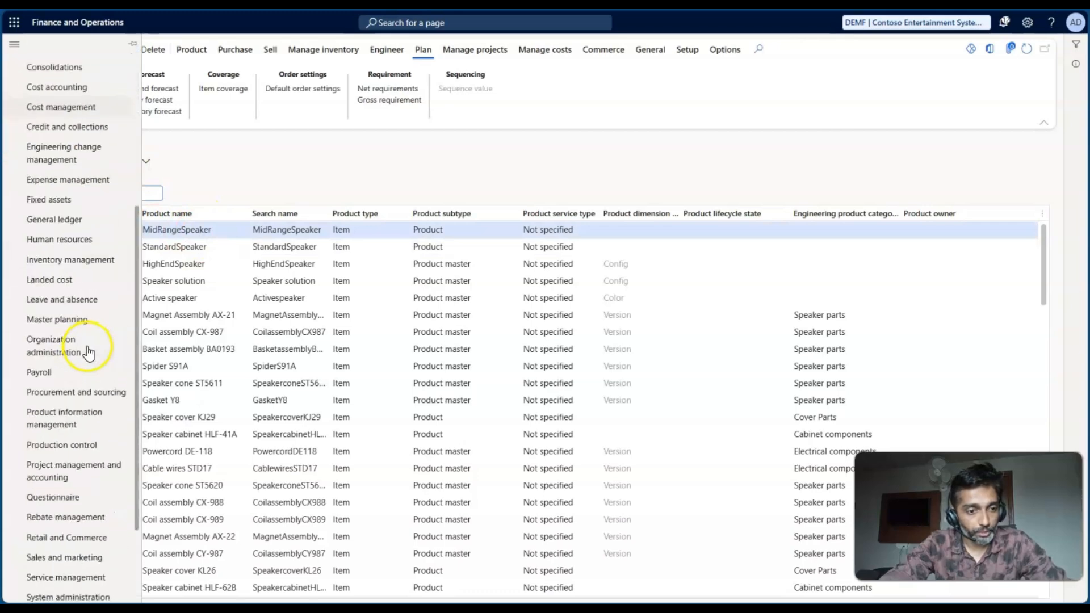
pyautogui.scroll(-2, 89, 351)
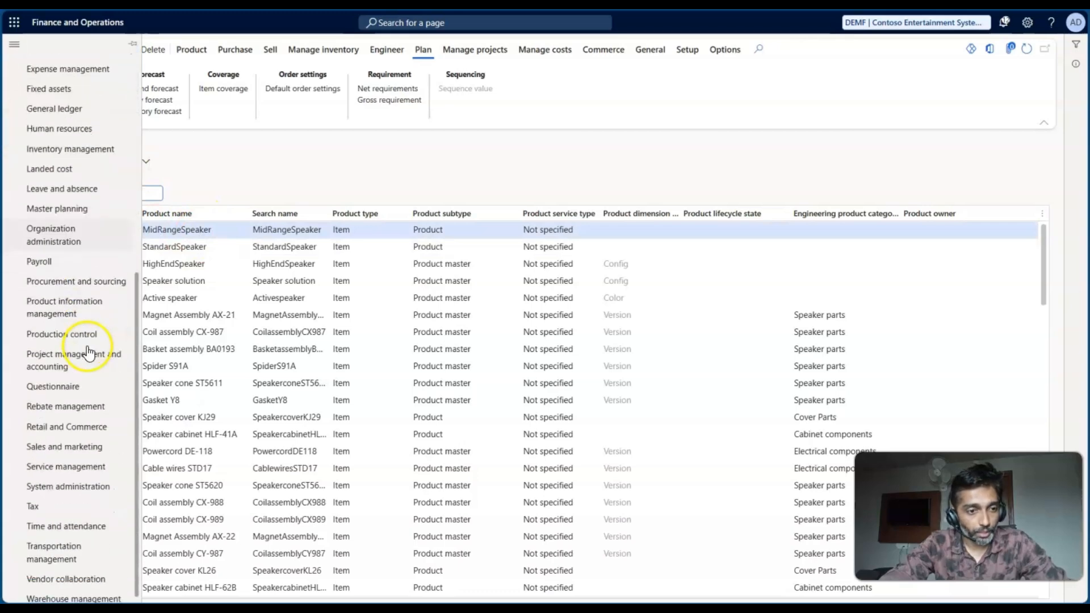
pyautogui.click(68, 447)
pyautogui.click(194, 309)
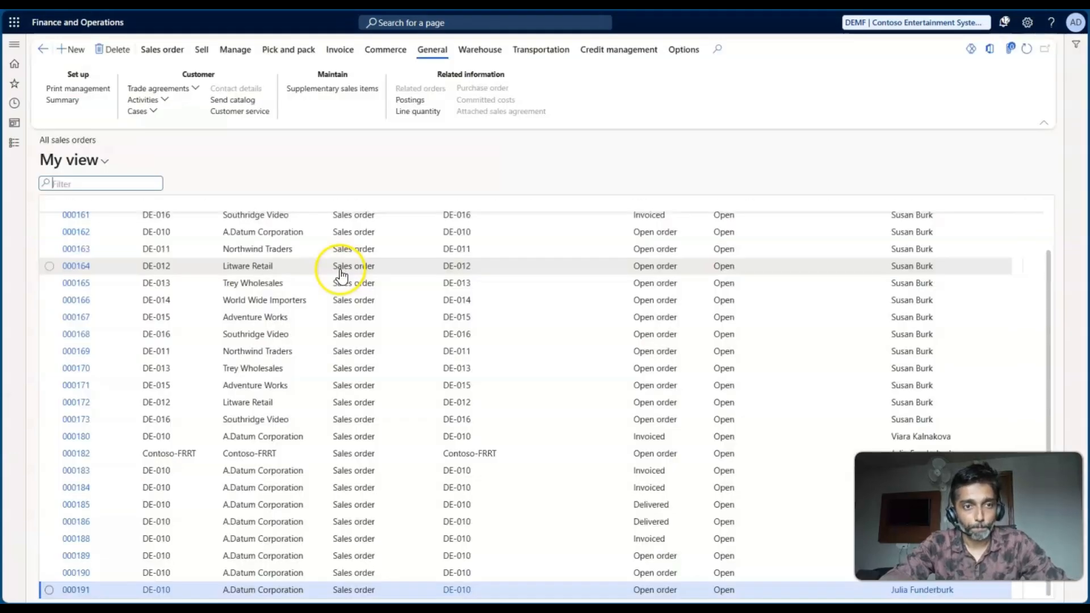
# - Start a new sales order, check the customer in the worksheet and choose A.Datum Corporation as the customer account
pyautogui.click(67, 46)
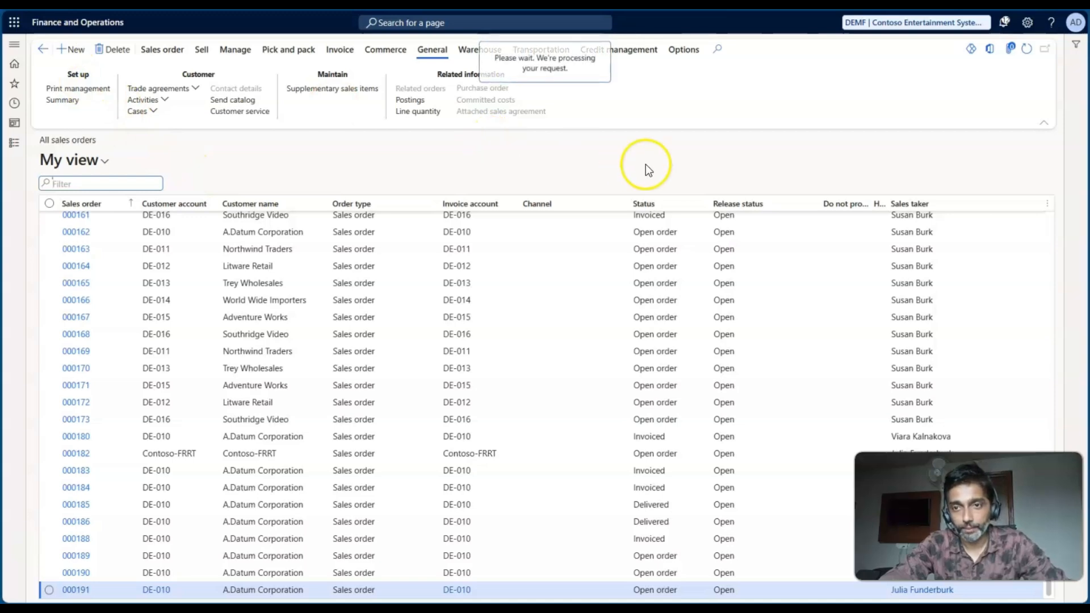
pyautogui.hotkey('alt', 'Tab')
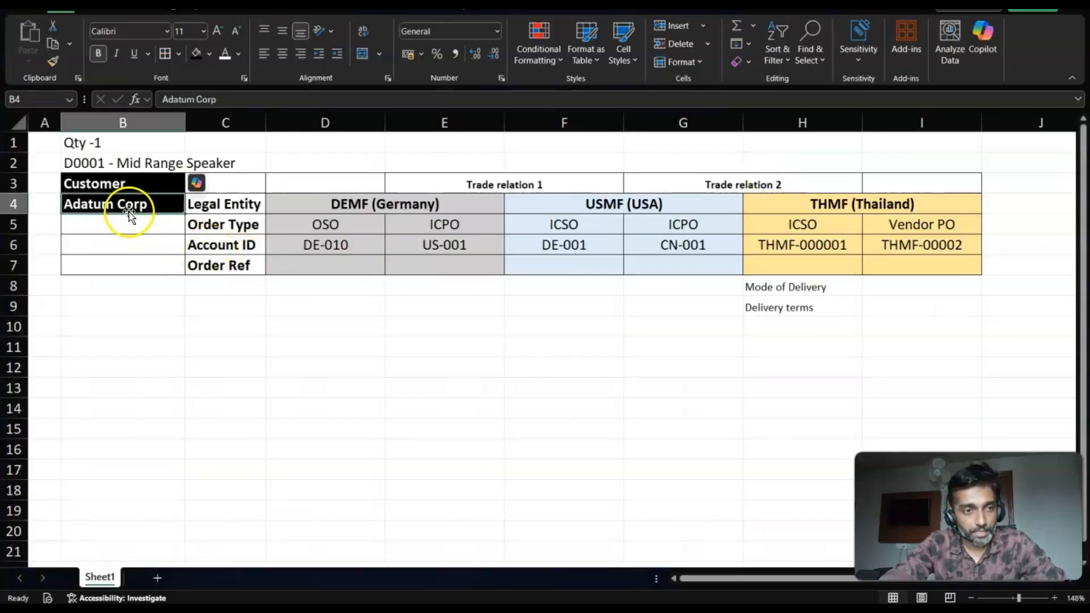
pyautogui.hotkey('alt', 'Tab')
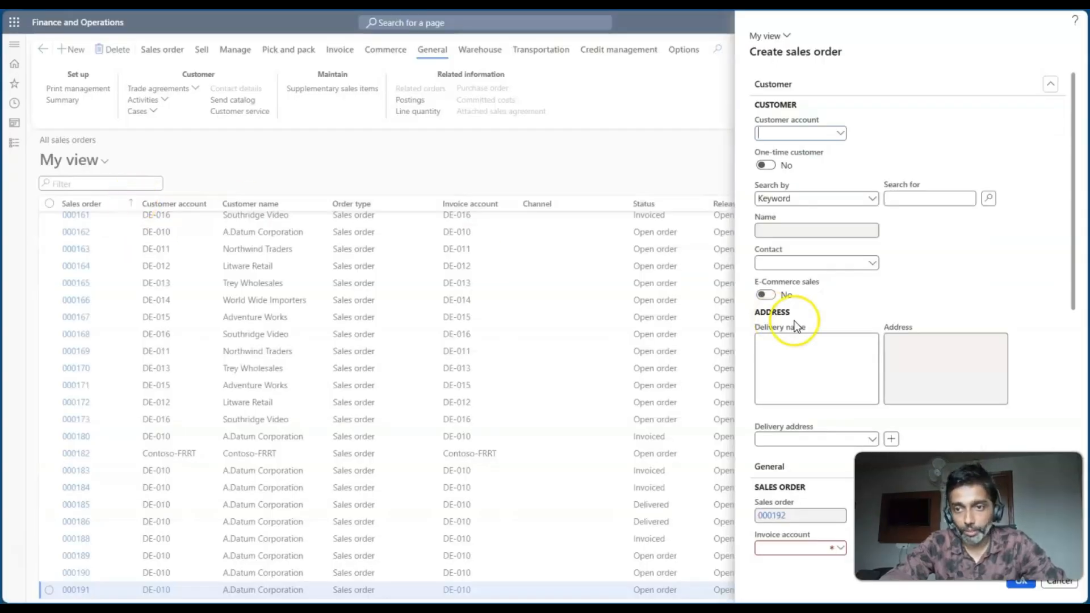
pyautogui.click(840, 133)
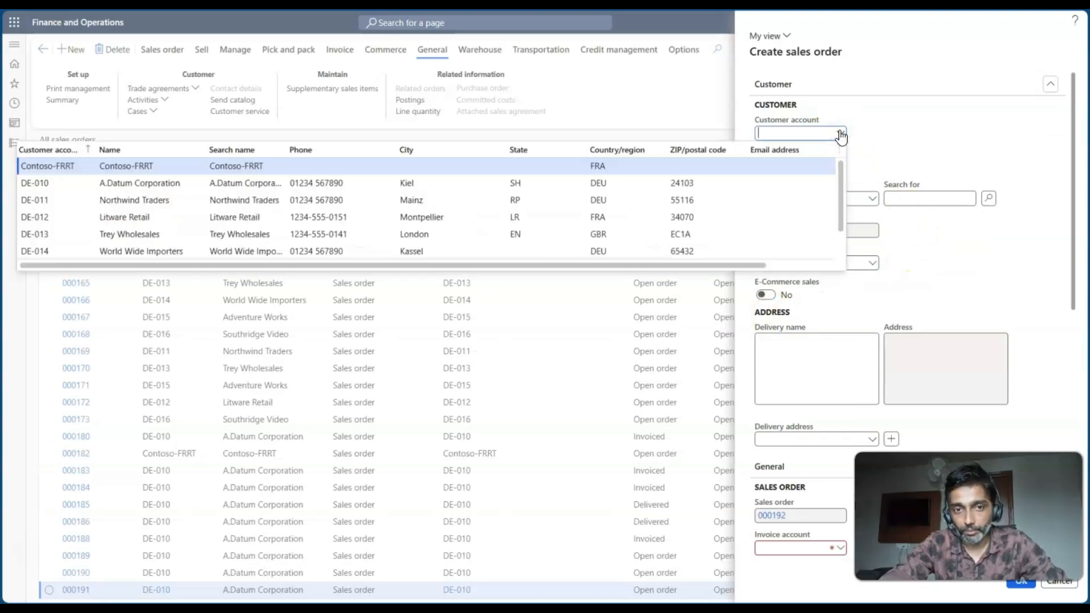
pyautogui.click(392, 182)
# - Set the new sales order's warehouse to 11, then check the DEMF order columns in the worksheet and return to the order form
pyautogui.scroll(-4, 918, 295)
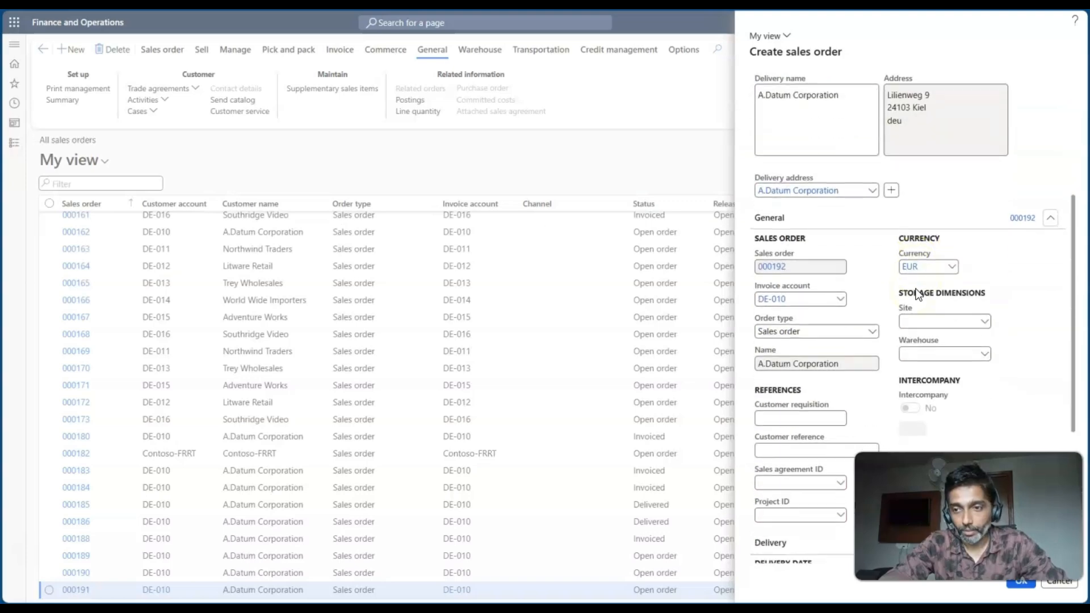
pyautogui.click(920, 353)
pyautogui.write('11')
pyautogui.press('Tab')
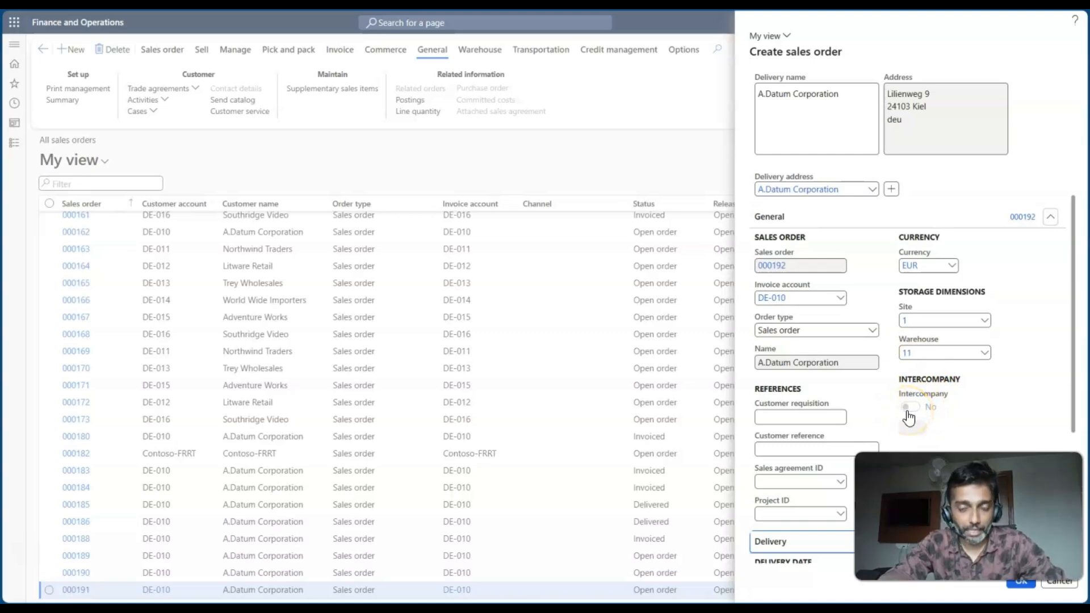
pyautogui.hotkey('alt', 'Tab')
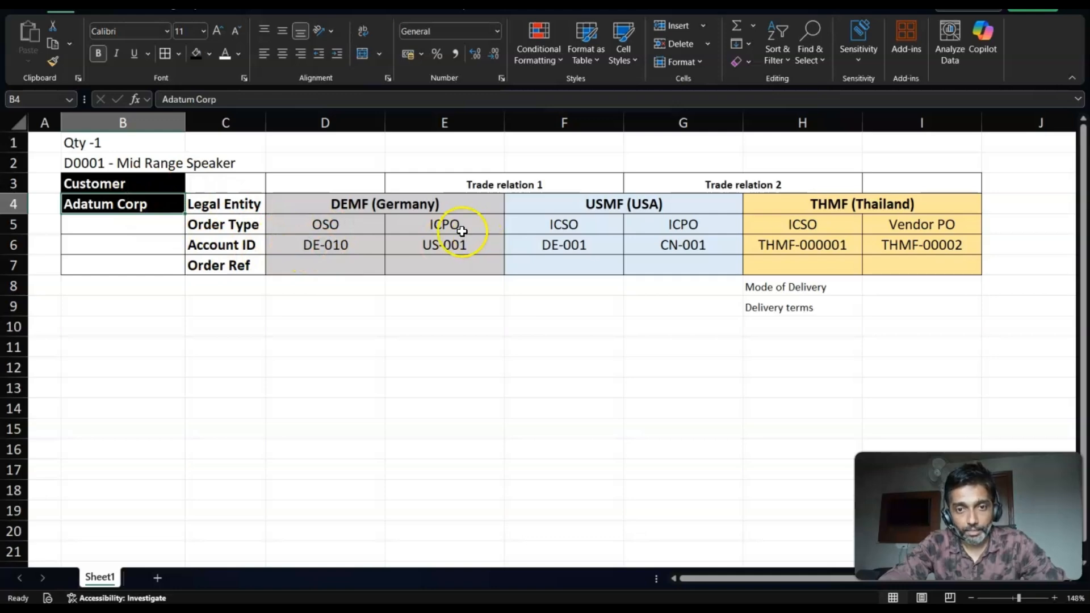
pyautogui.hotkey('alt', 'Tab')
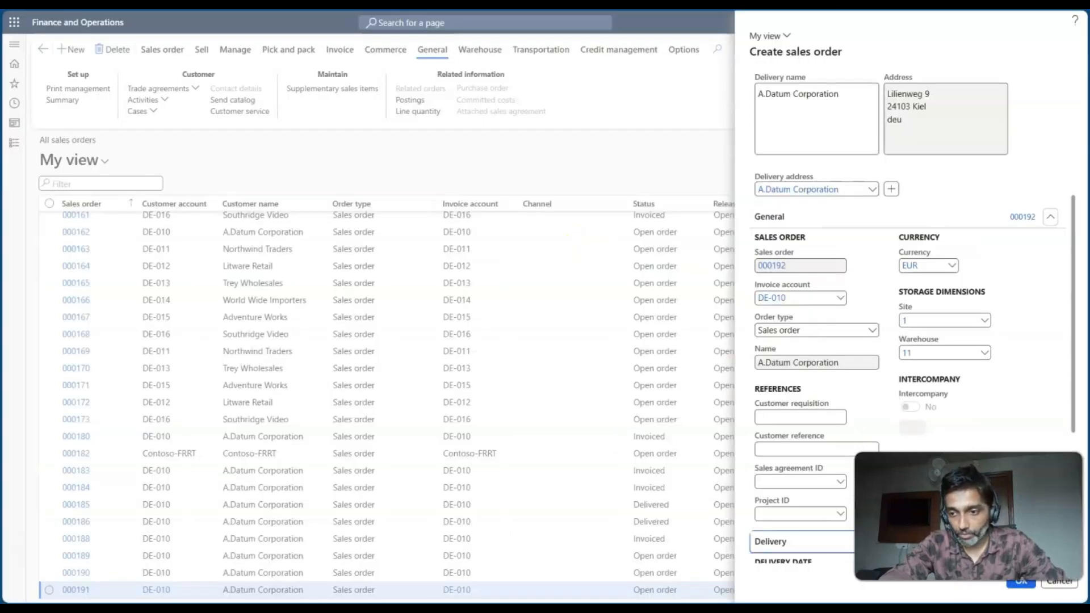
# - Create the sales order and enter item D0001 on its first line
pyautogui.click(1020, 585)
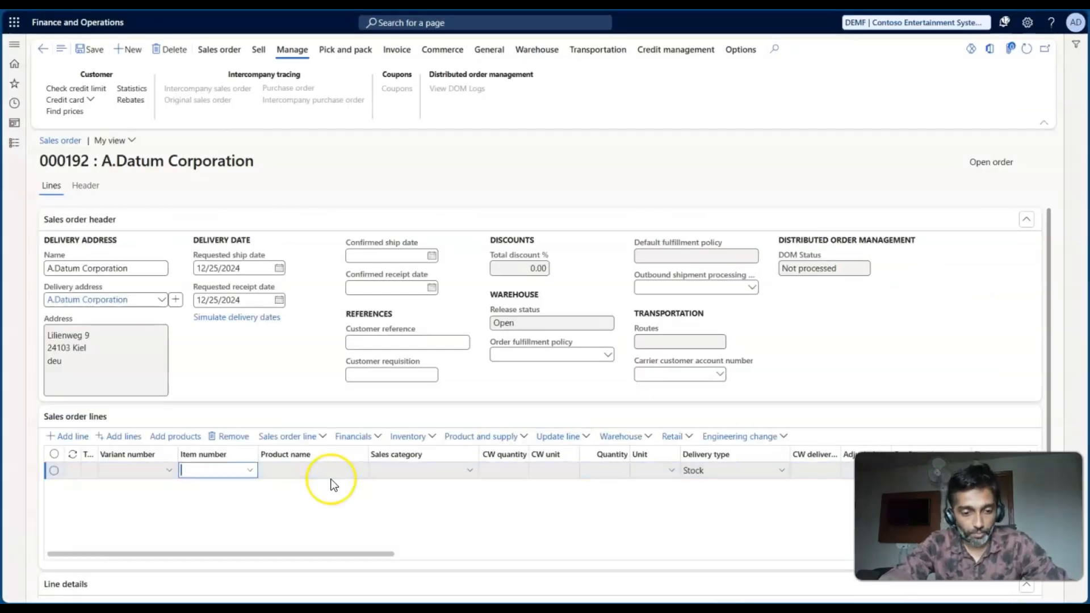
pyautogui.write('D000')
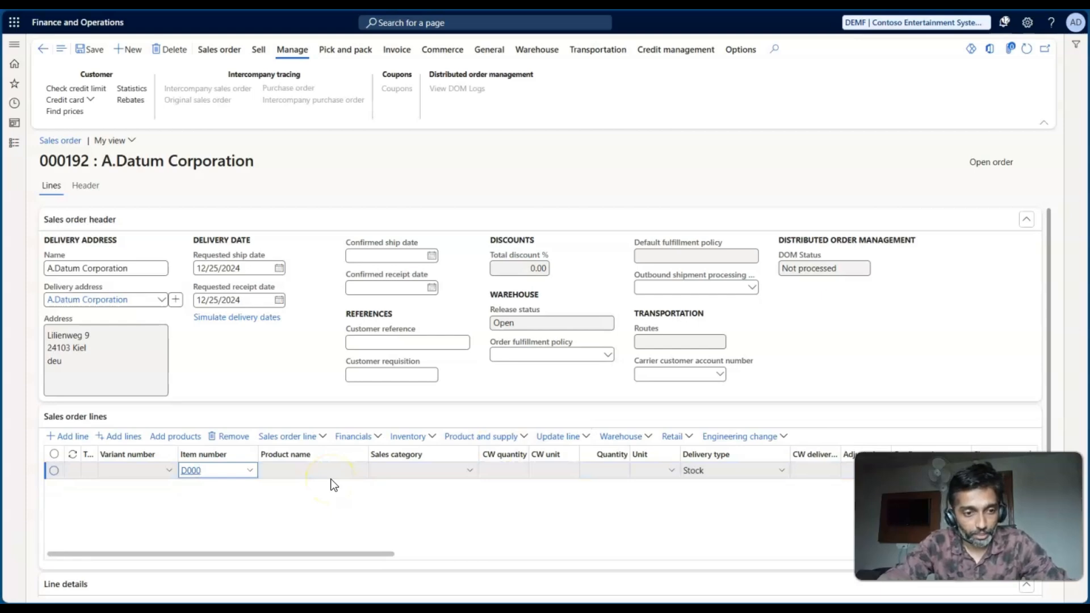
pyautogui.click(253, 503)
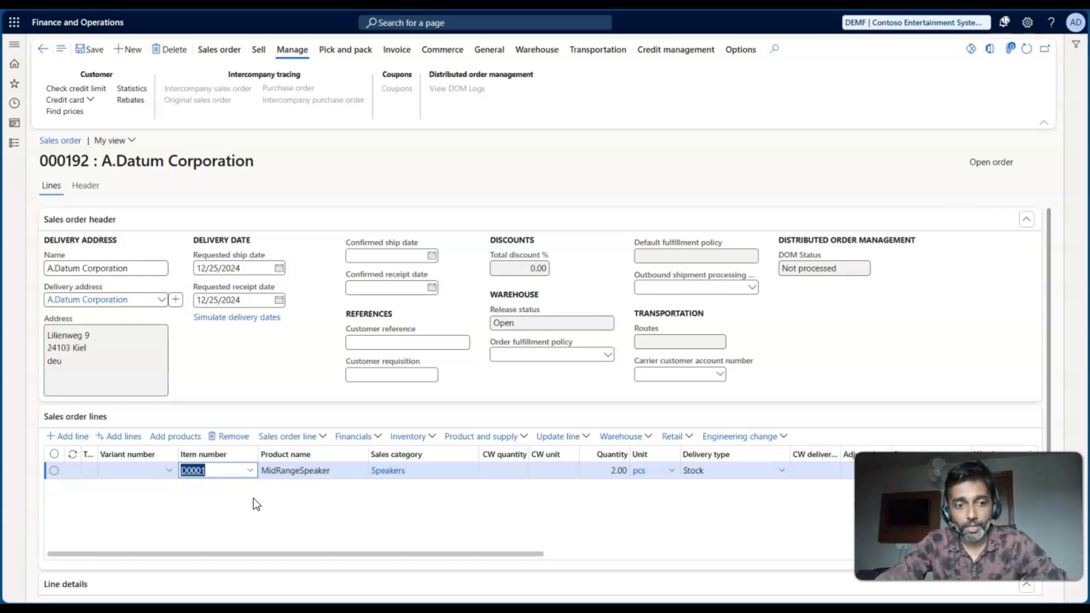
# - Switch to the worksheet and review the Trade relation 1 and Trade relation 2 columns and USMF's ICPO account ID
pyautogui.hotkey('alt', 'Tab')
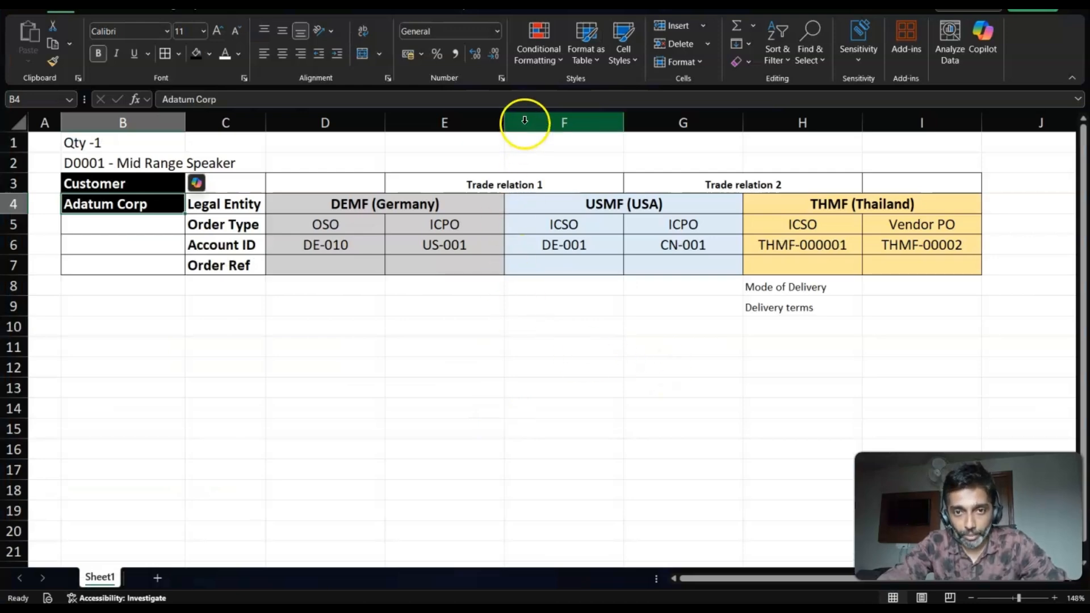
pyautogui.moveTo(524, 120); pyautogui.dragTo(474, 120)
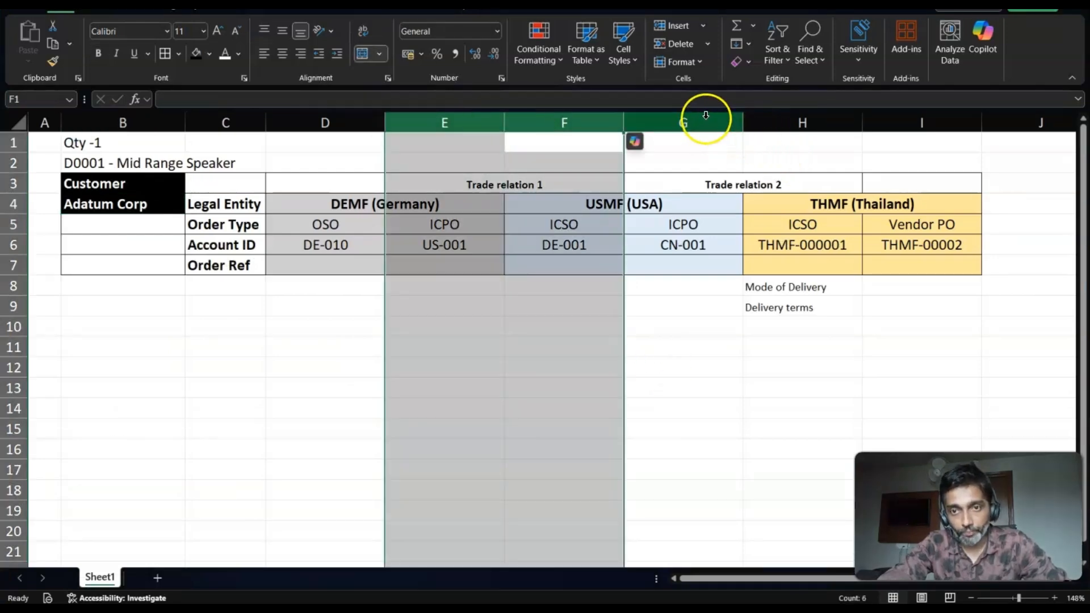
pyautogui.moveTo(706, 115); pyautogui.dragTo(784, 115)
pyautogui.click(694, 244)
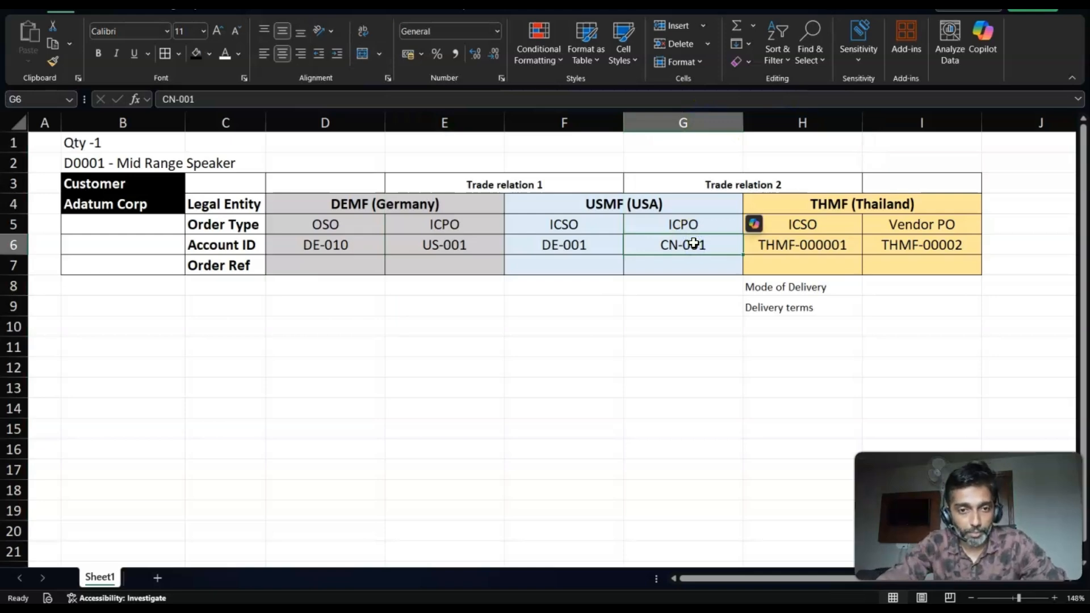
pyautogui.click(625, 250)
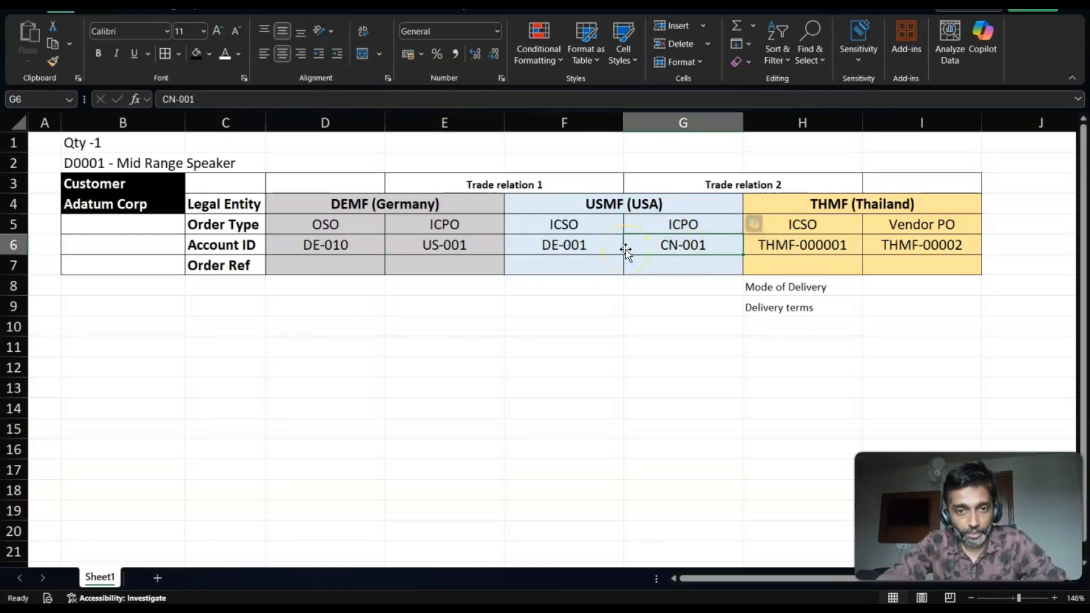
# - Return to the A.Datum Corporation sales order and save it with the D0001 line
pyautogui.hotkey('alt', 'Tab')
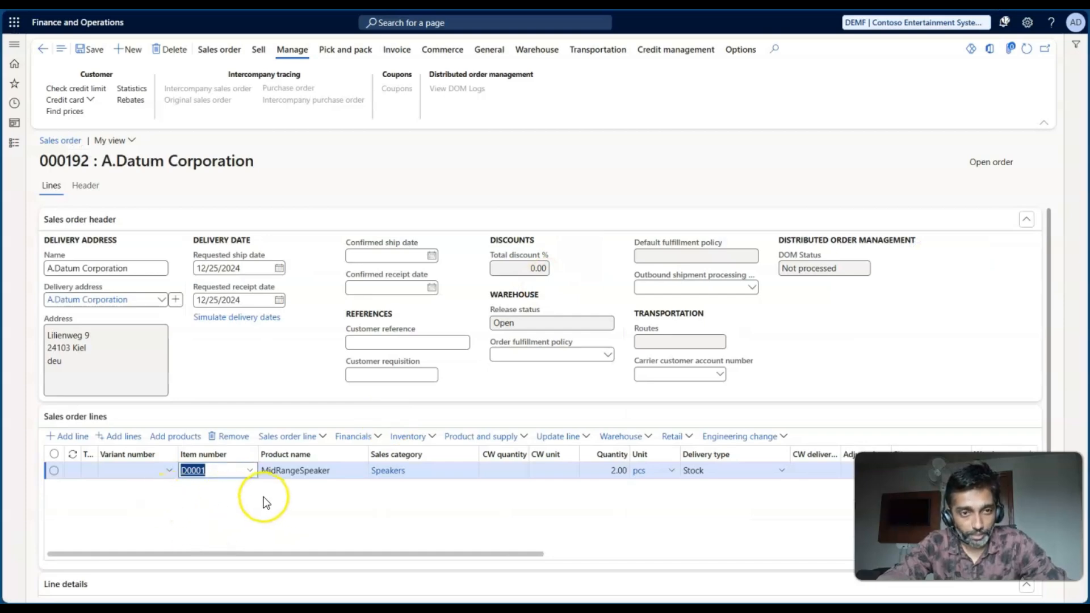
pyautogui.click(92, 50)
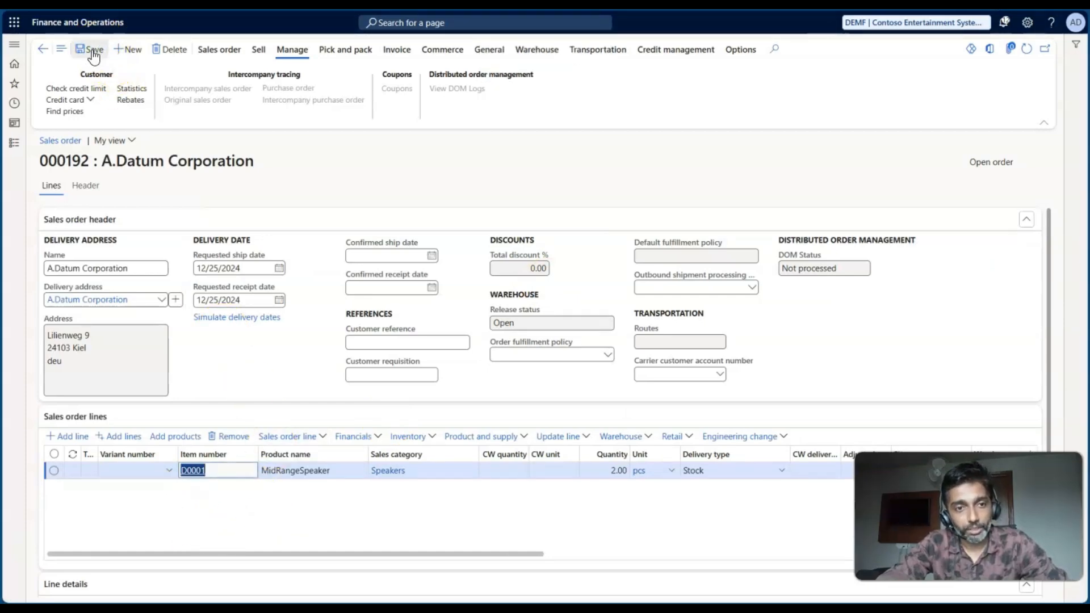
# - Review the worksheet columns from the DEMF OSO through the USMF ICSO, then return to the sales order
pyautogui.hotkey('alt', 'Tab')
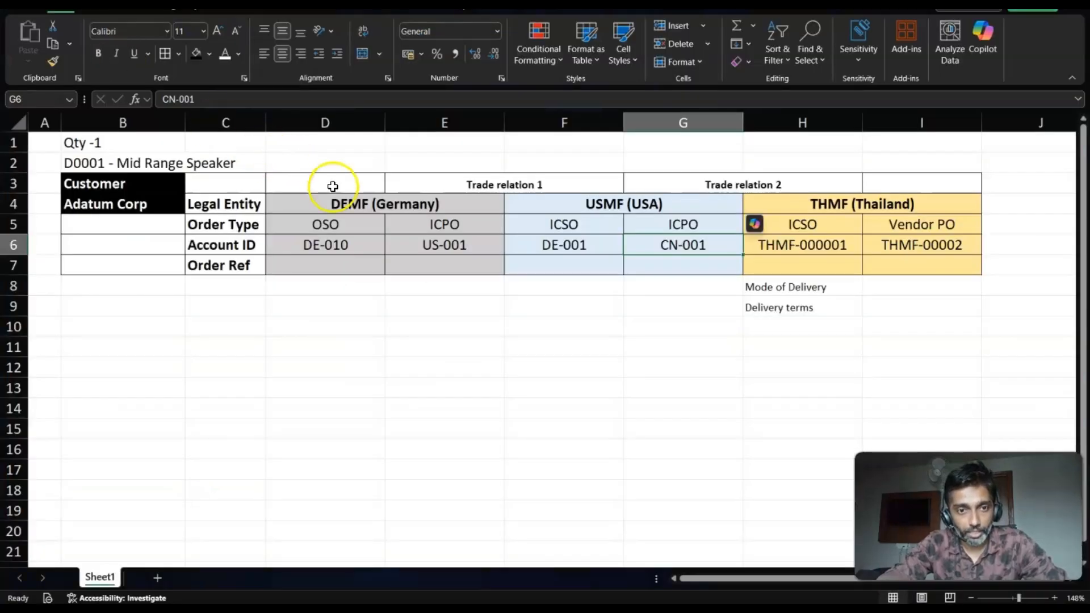
pyautogui.click(333, 120)
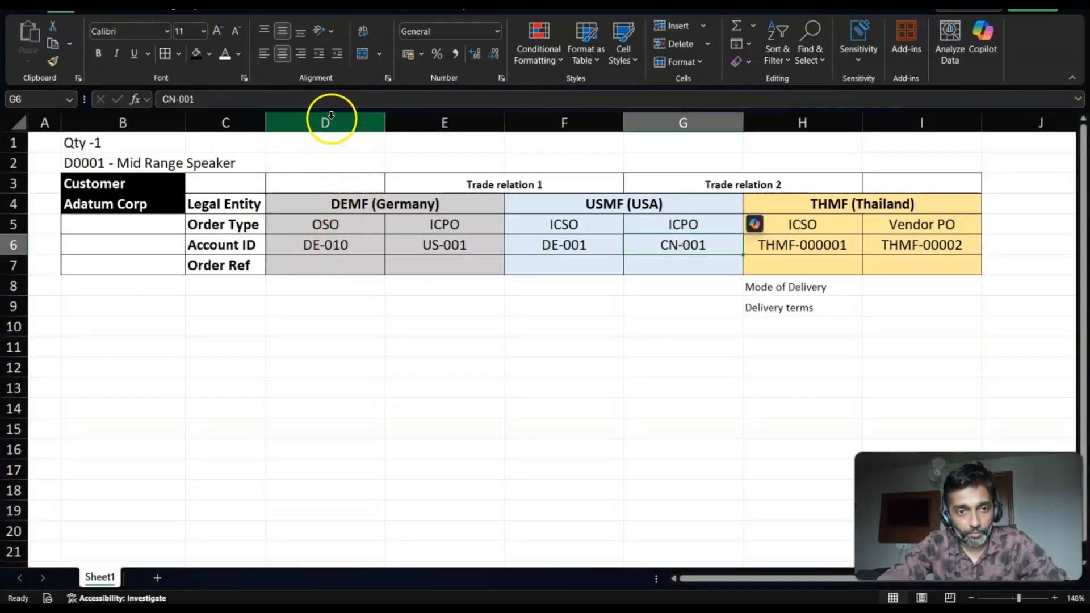
pyautogui.moveTo(350, 115); pyautogui.dragTo(544, 118)
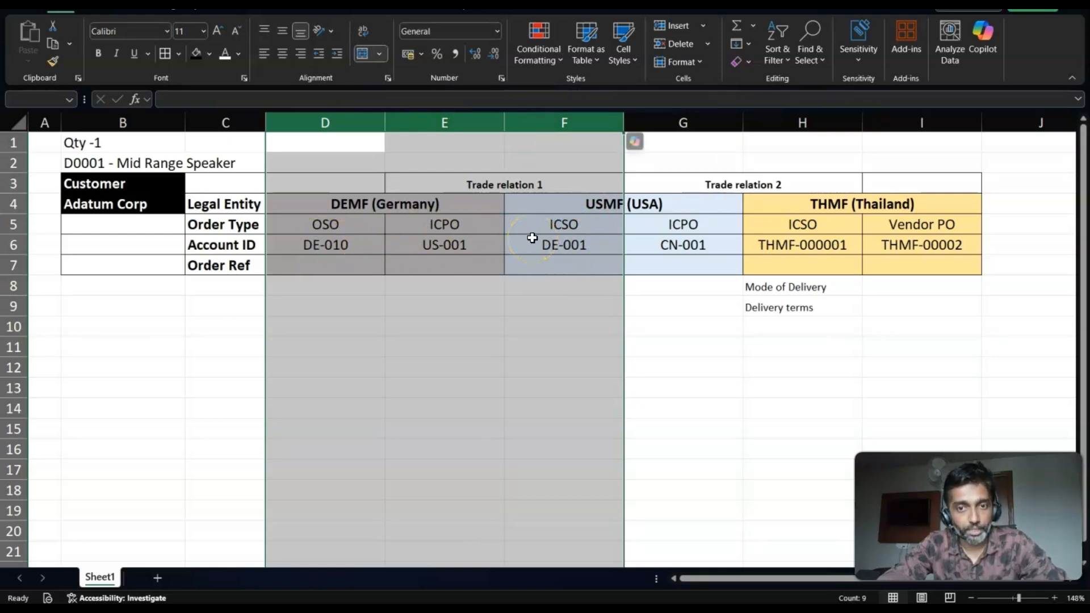
pyautogui.hotkey('alt', 'Tab')
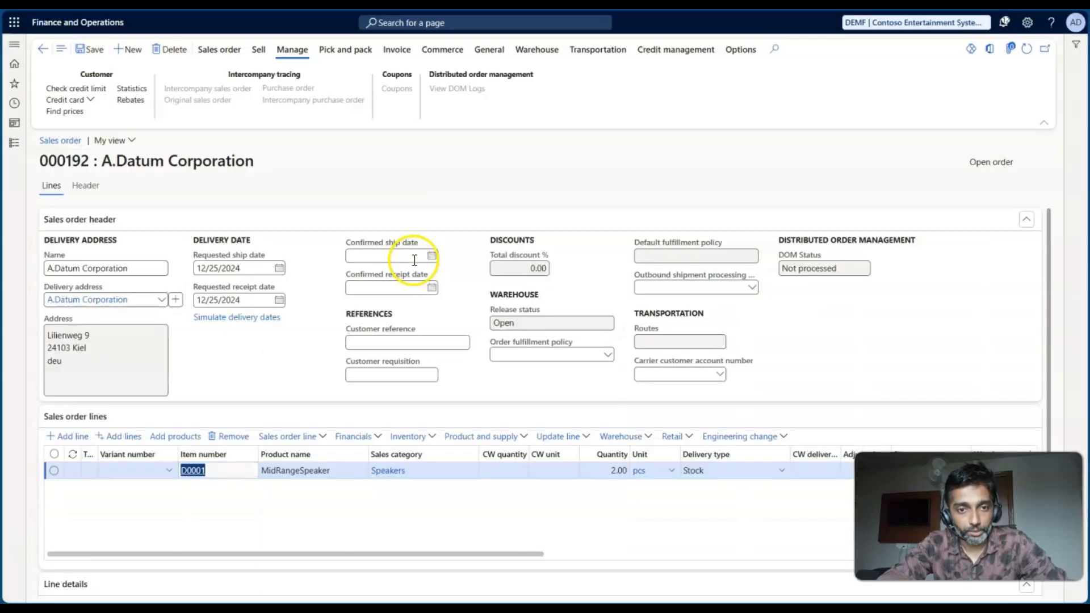
# - Create a purchase order from the sales order including the D0001 line, and check the worksheet's DEMF ICPO and USMF ICSO columns
pyautogui.click(221, 50)
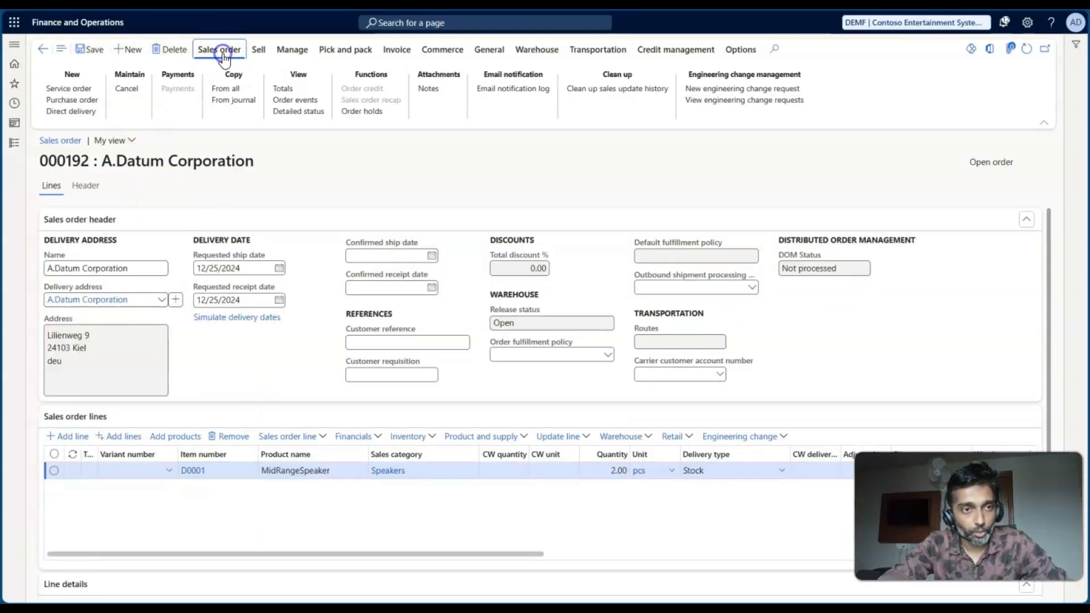
pyautogui.click(75, 101)
pyautogui.click(143, 193)
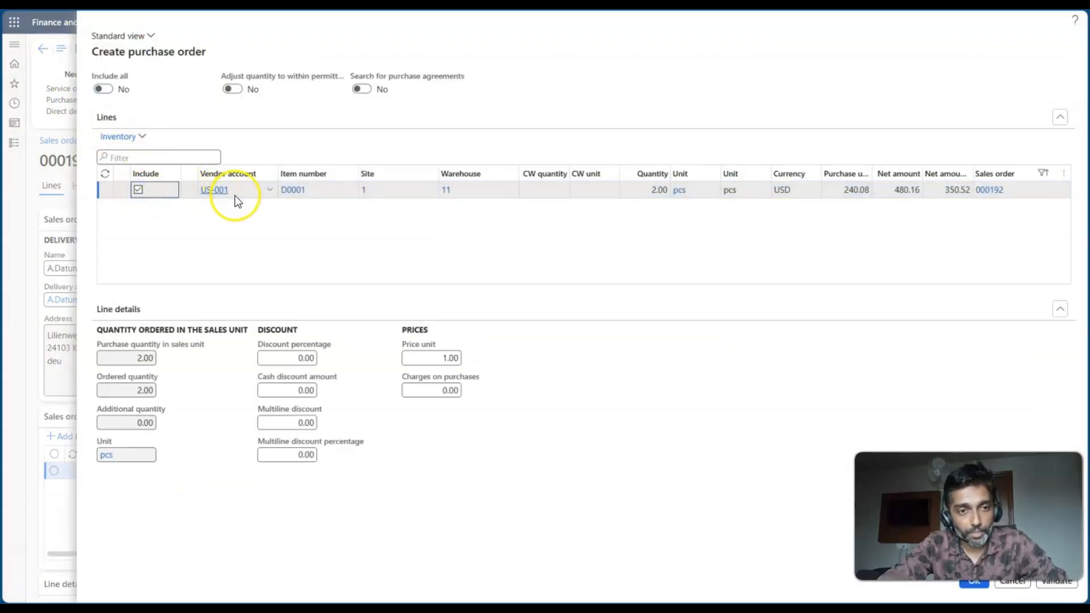
pyautogui.hotkey('alt', 'Tab')
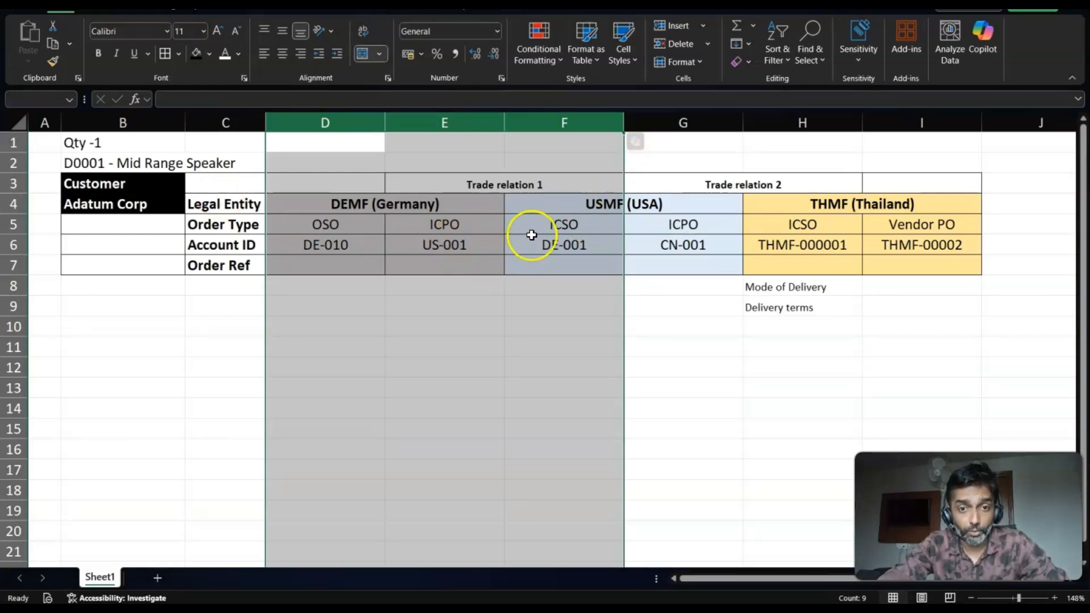
pyautogui.hotkey('alt', 'Tab')
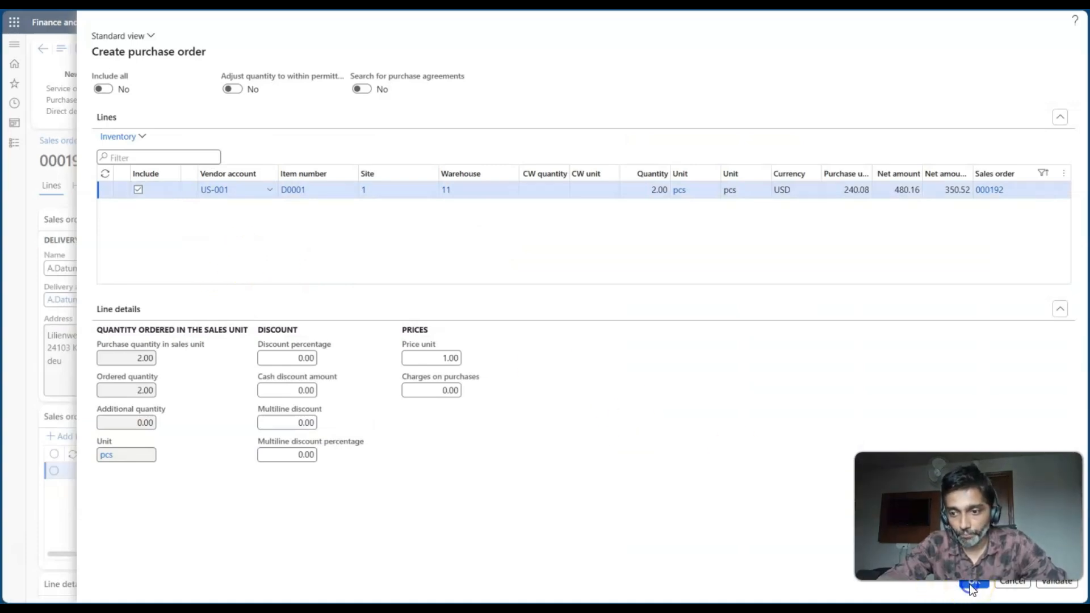
pyautogui.click(971, 588)
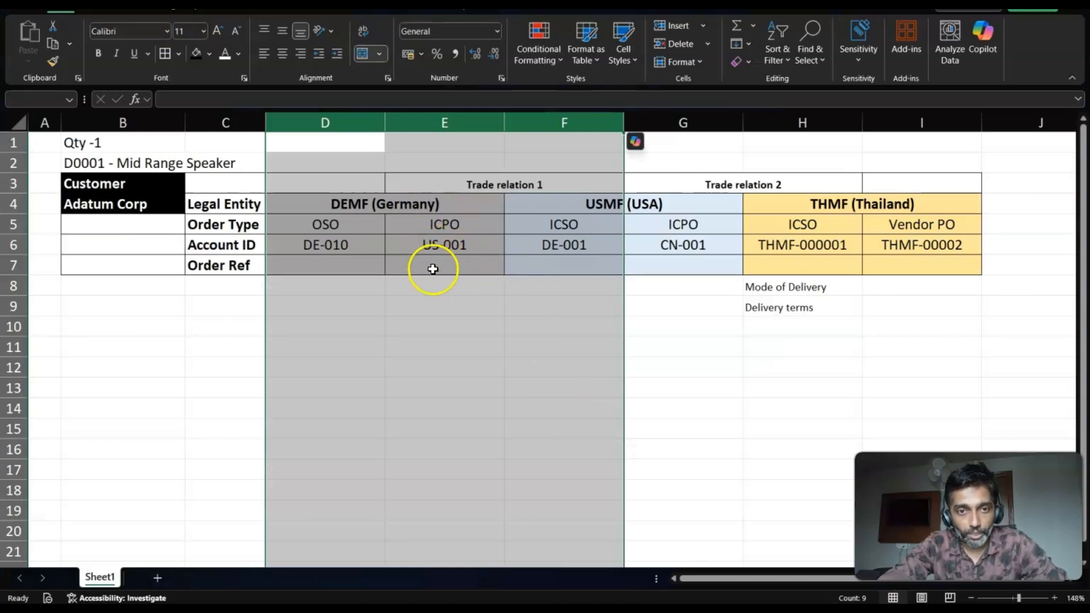
pyautogui.click(444, 122)
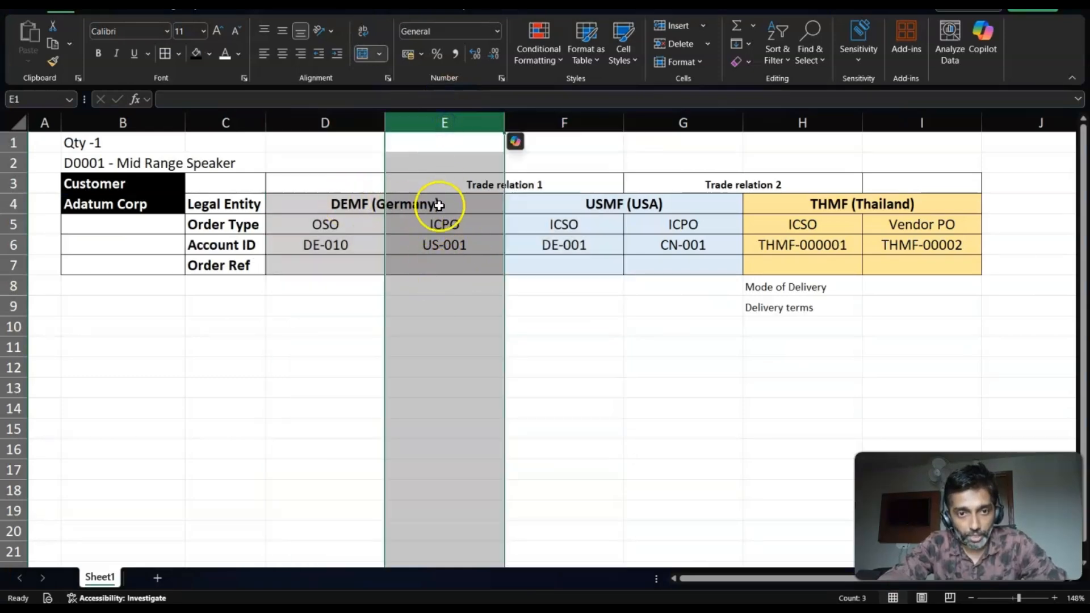
pyautogui.click(551, 122)
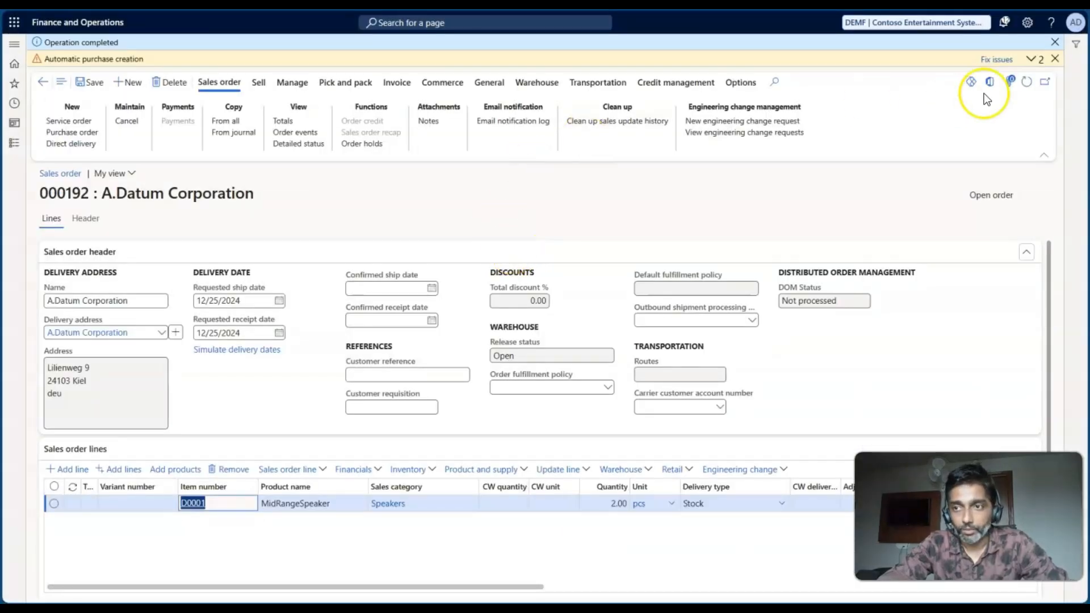
# - Open the automatic purchase creation message details and copy the intercompany sales order number into the worksheet's USMF ICSO Order Ref cell F7
pyautogui.click(1040, 63)
pyautogui.click(1025, 75)
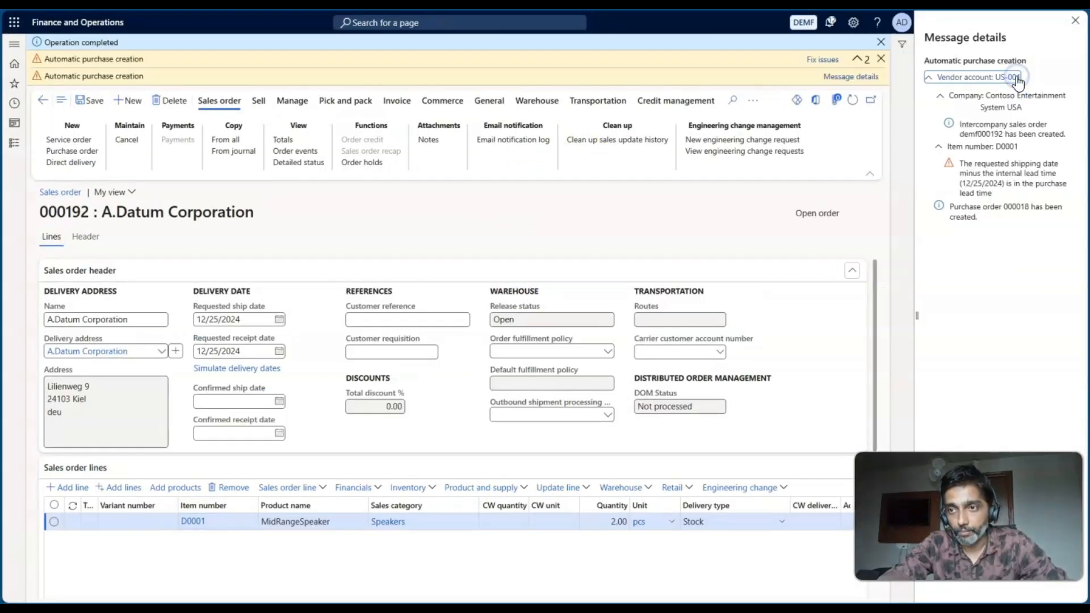
pyautogui.click(965, 135)
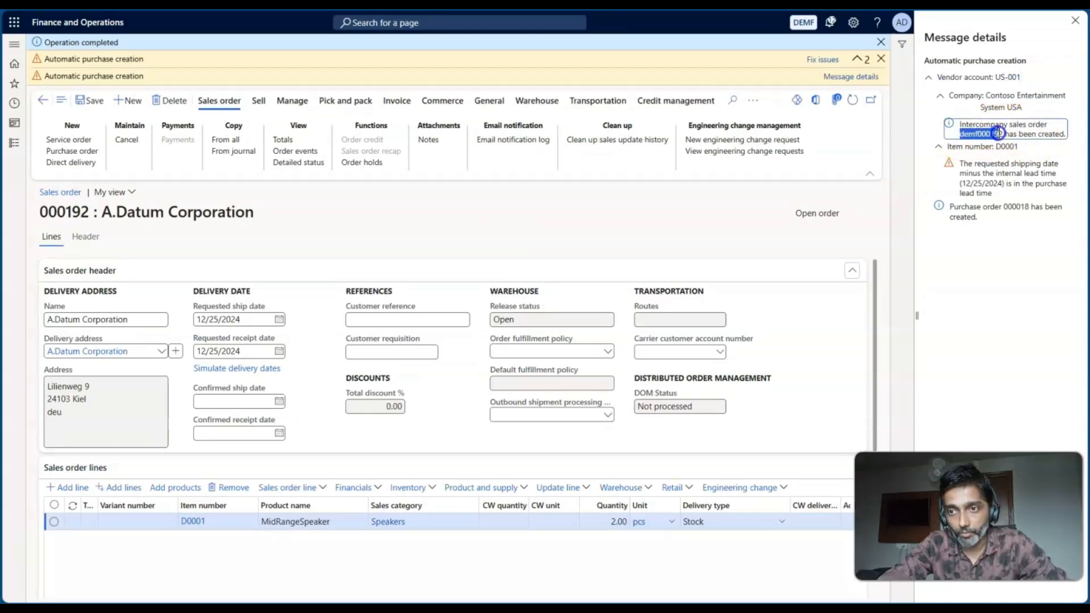
pyautogui.moveTo(1003, 133); pyautogui.dragTo(1006, 133)
pyautogui.hotkey('ctrl', 'c')
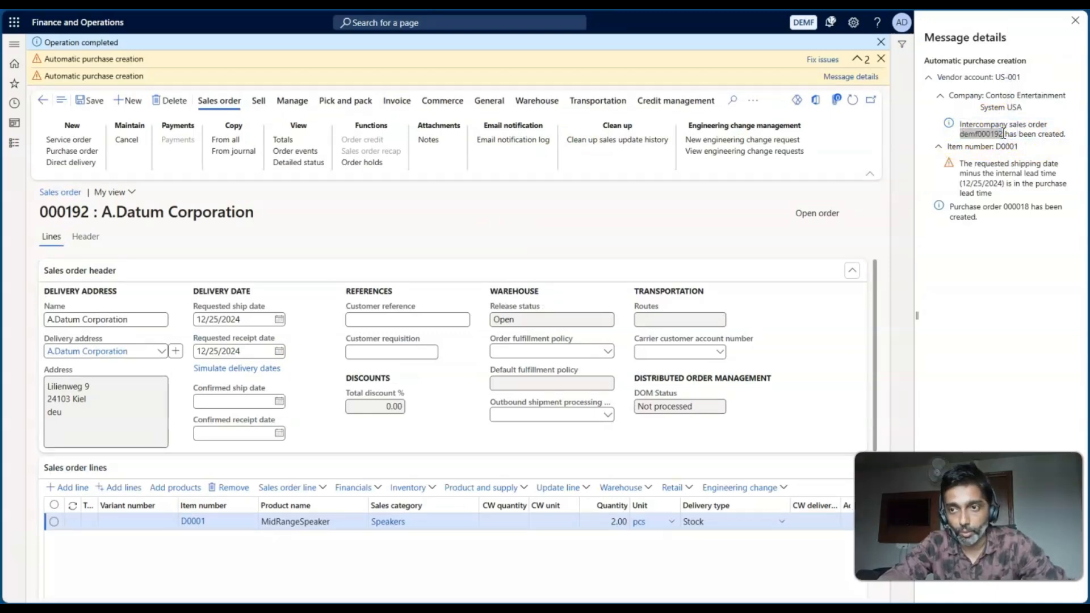
pyautogui.hotkey('alt', 'Tab')
pyautogui.doubleClick(549, 265)
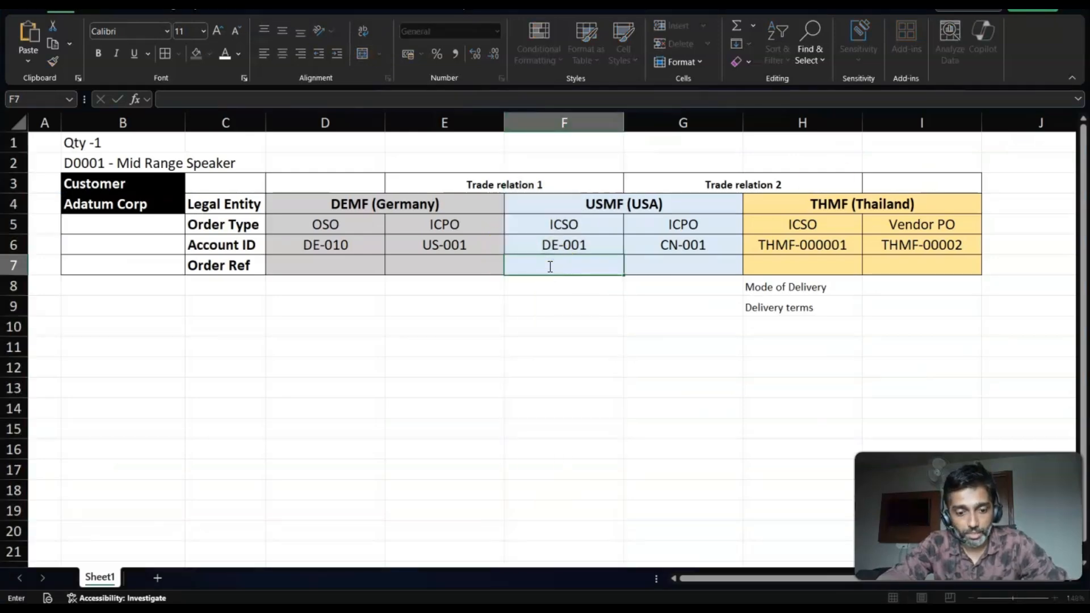
pyautogui.hotkey('ctrl', 'v')
pyautogui.press('Return')
# - Copy the purchase order number from the message details into the worksheet's DEMF ICPO Order Ref cell E7
pyautogui.hotkey('alt', 'Tab')
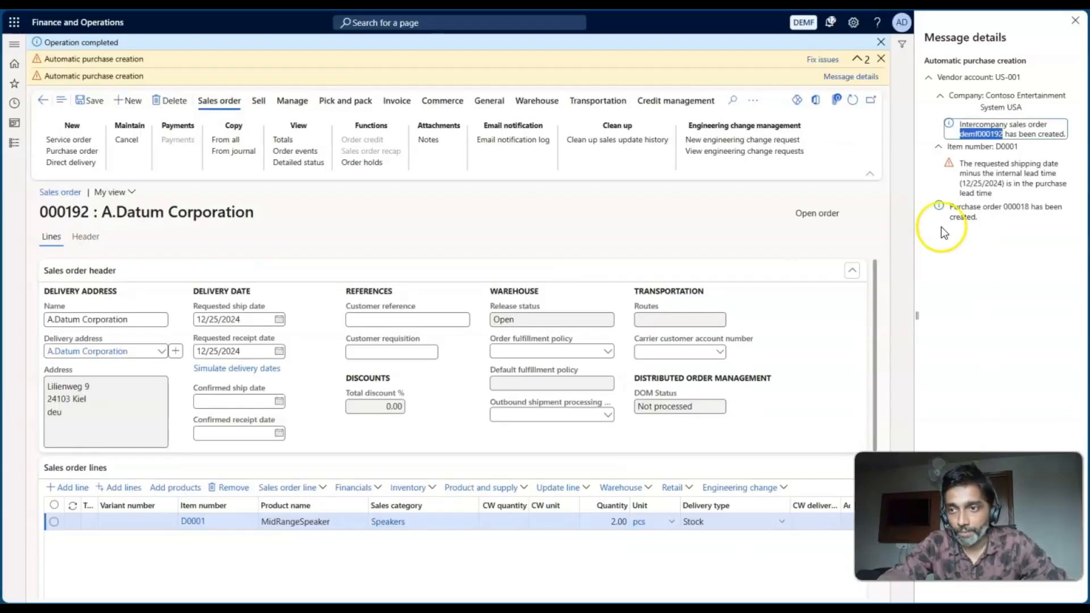
pyautogui.click(1005, 207)
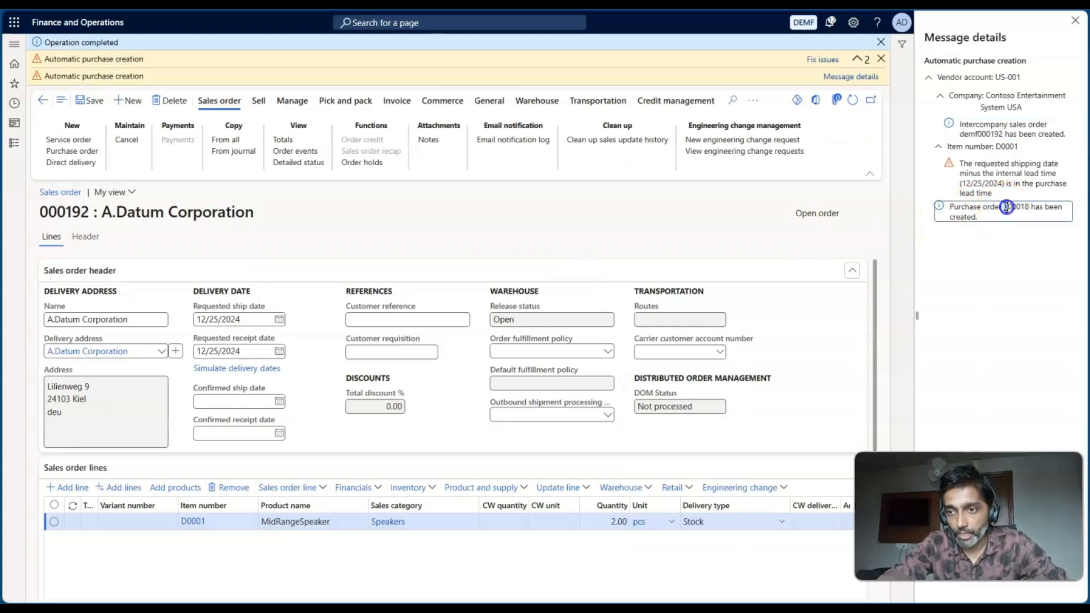
pyautogui.moveTo(1024, 208); pyautogui.dragTo(1027, 209)
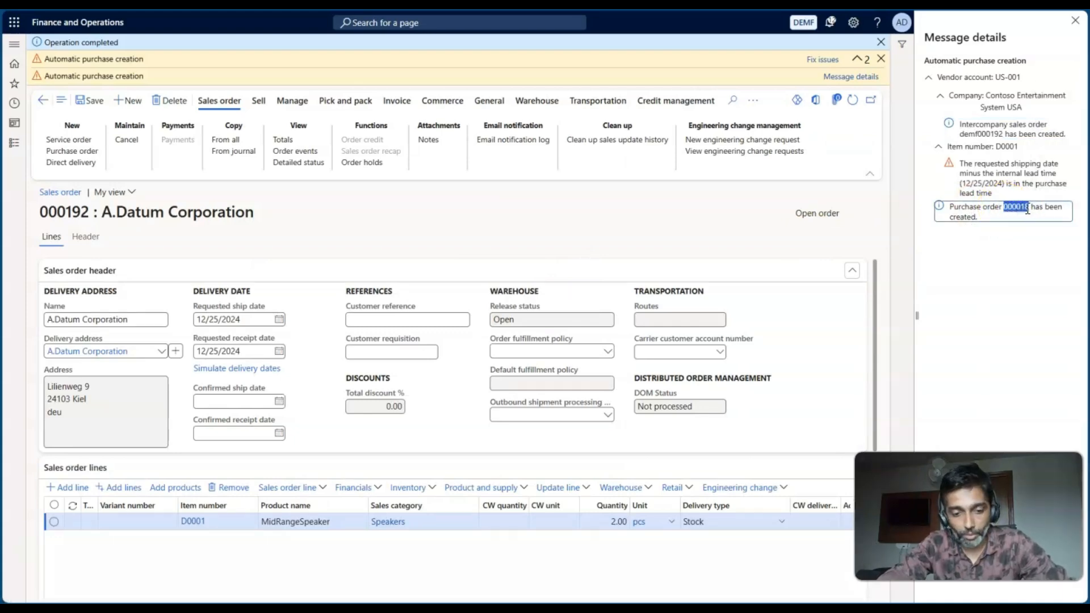
pyautogui.hotkey('alt', 'Tab')
pyautogui.click(445, 263)
pyautogui.write('000018')
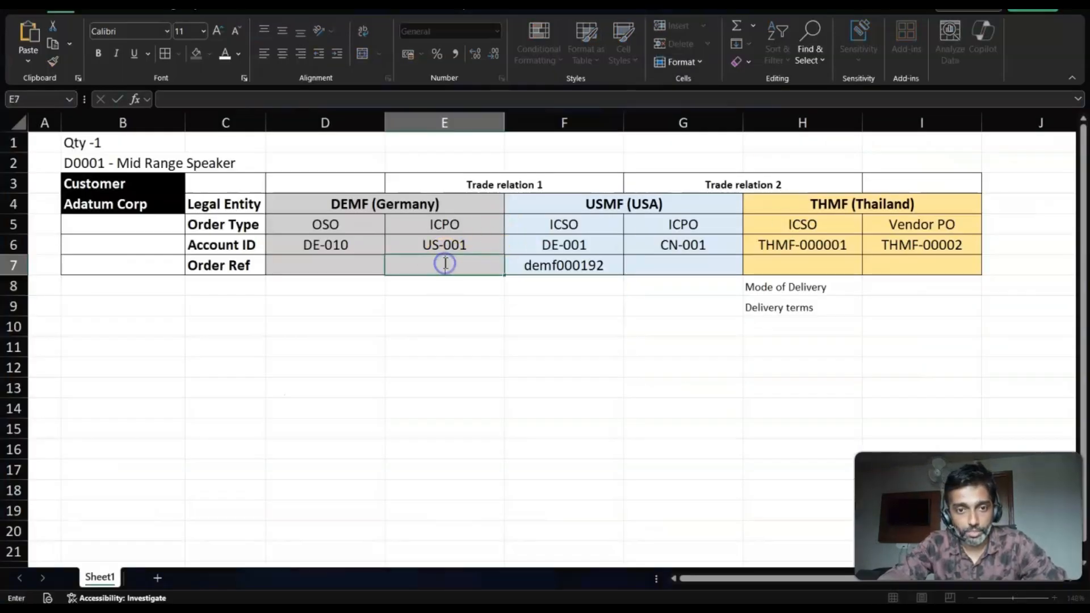
pyautogui.press('Return')
# - Re-enter the purchase order number in cell E7 as text with its leading zeros
pyautogui.click(445, 264)
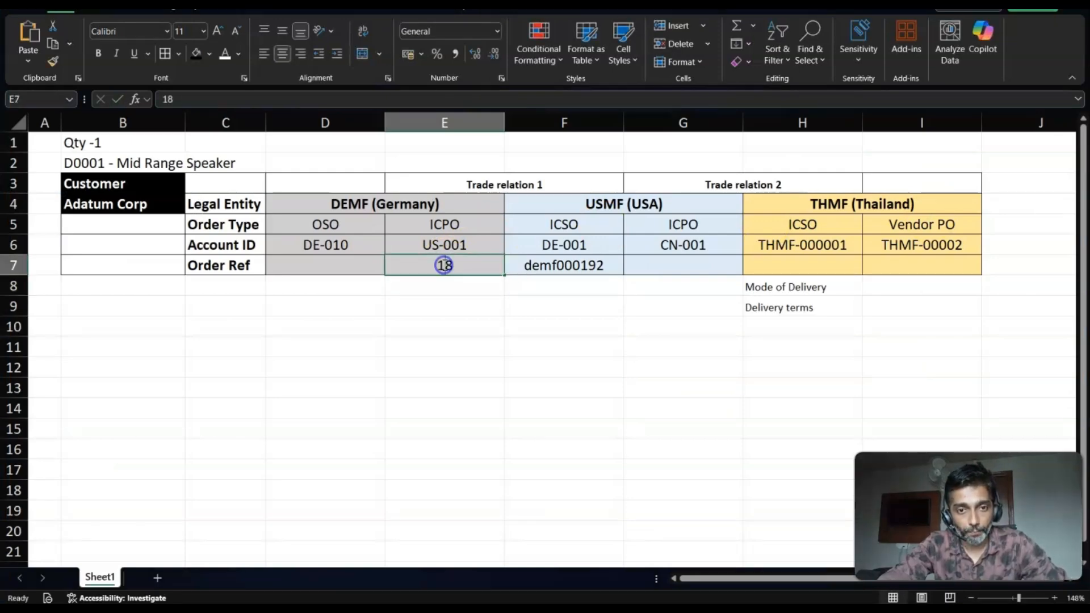
pyautogui.doubleClick(444, 264)
pyautogui.press('BackSpace')
pyautogui.press('BackSpace')
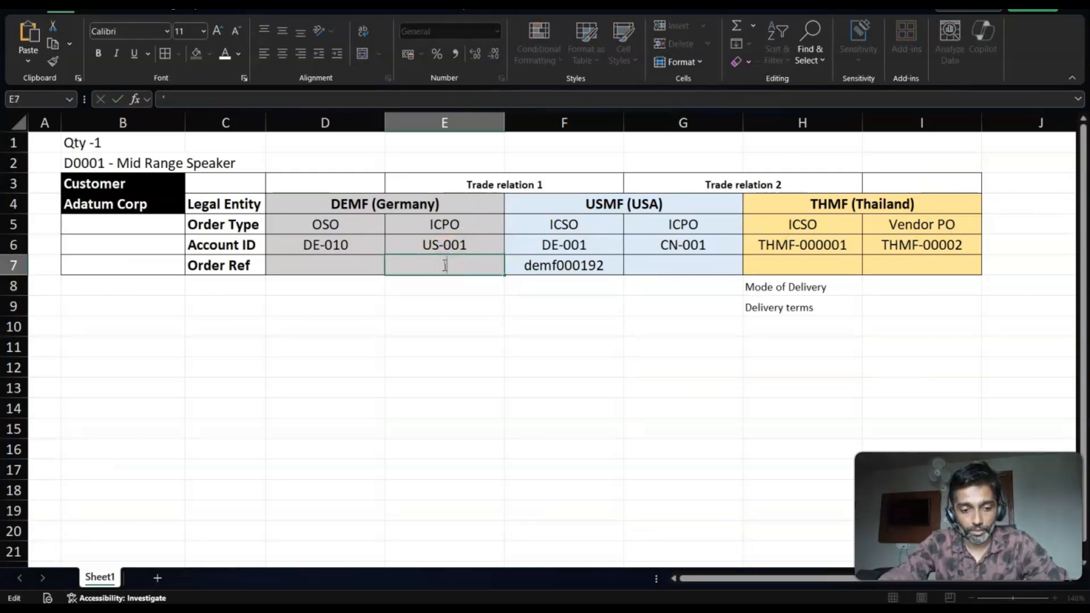
pyautogui.write("'000018")
pyautogui.press('Return')
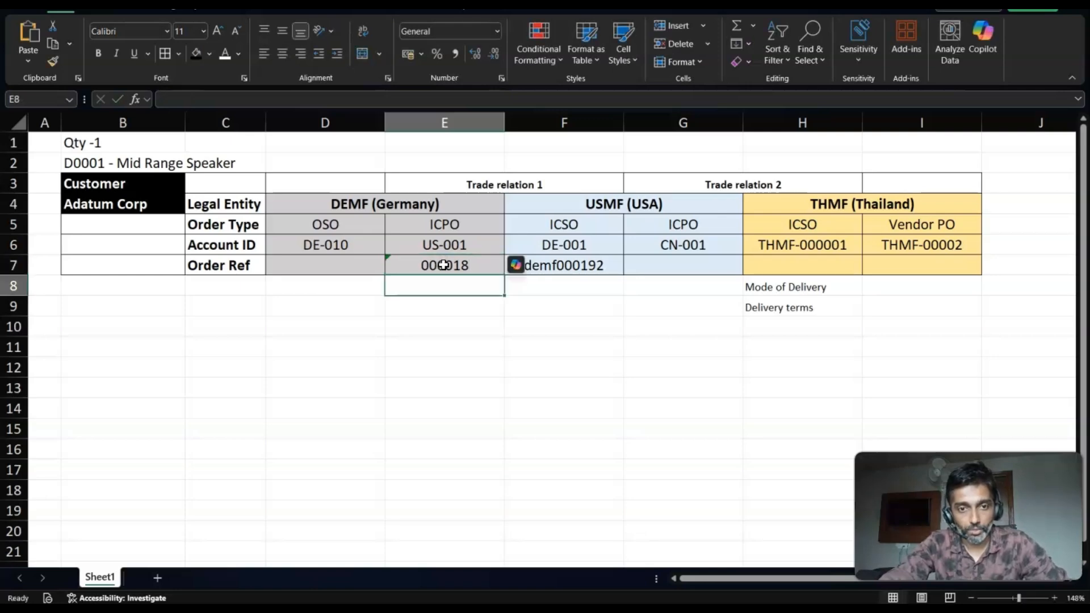
# - Copy the A.Datum Corporation sales order number from the order title into the worksheet's DEMF OSO Order Ref cell D7
pyautogui.hotkey('alt', 'Tab')
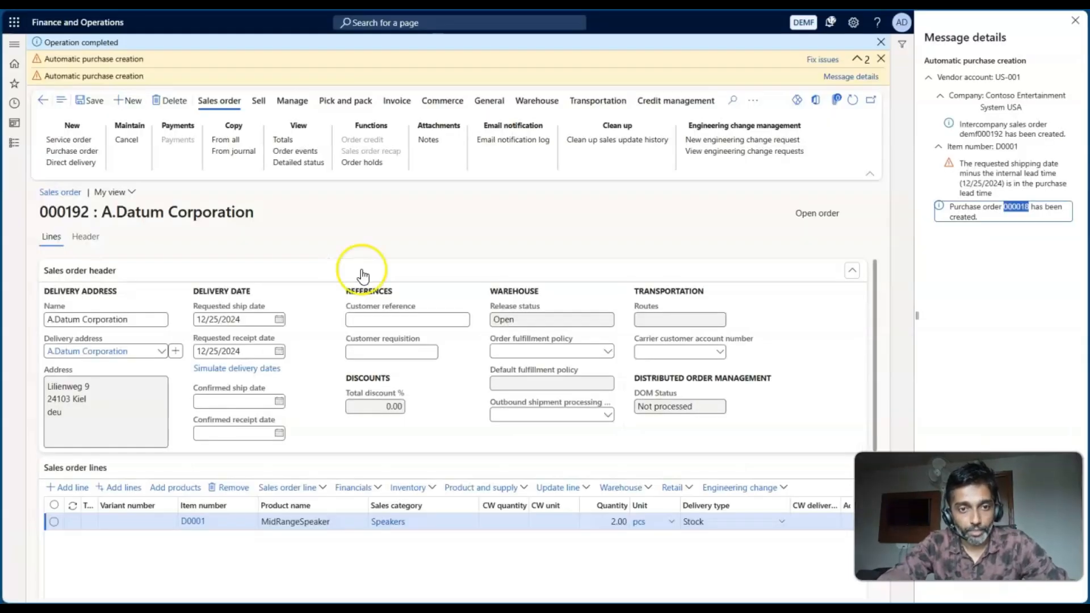
pyautogui.moveTo(89, 213); pyautogui.dragTo(41, 215)
pyautogui.hotkey('ctrl', 'c')
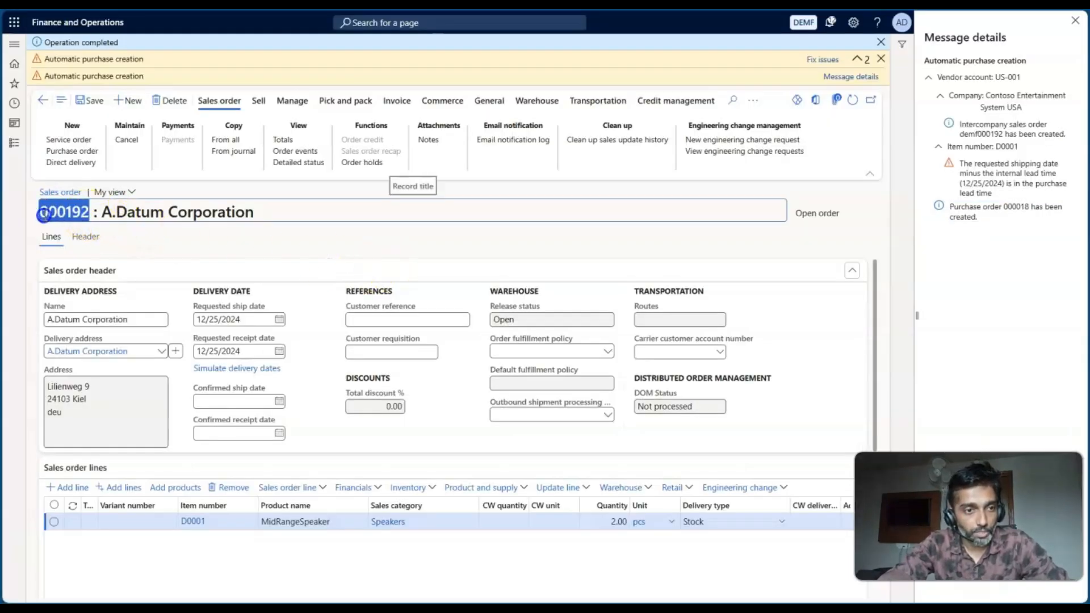
pyautogui.hotkey('alt', 'Tab')
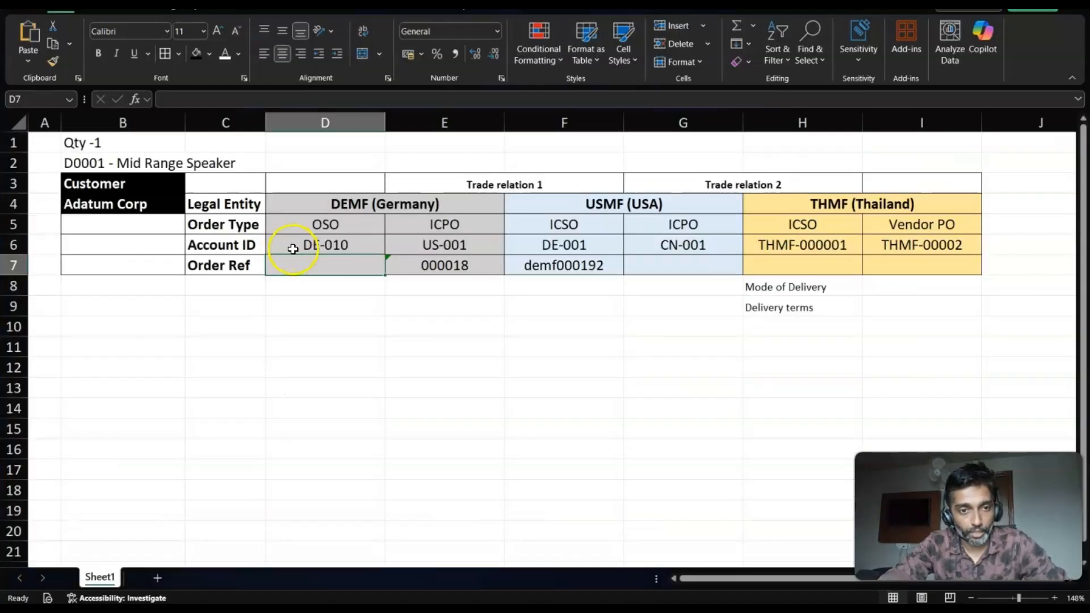
pyautogui.doubleClick(305, 265)
pyautogui.hotkey('ctrl', 'v')
pyautogui.press('Return')
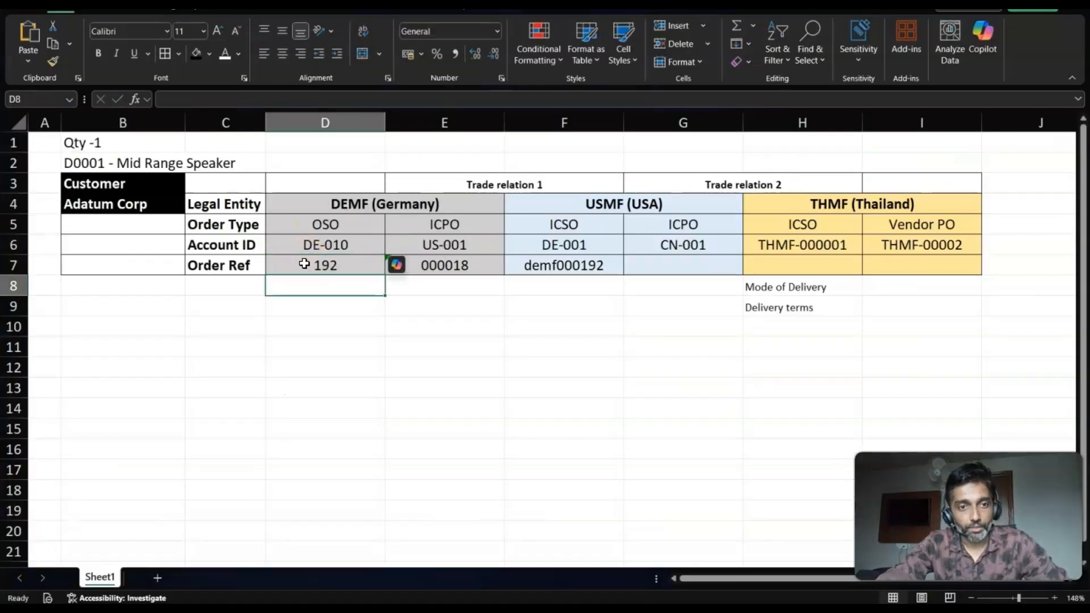
# - Re-enter the sales order number in cell D7 as text with its leading zeros
pyautogui.click(320, 265)
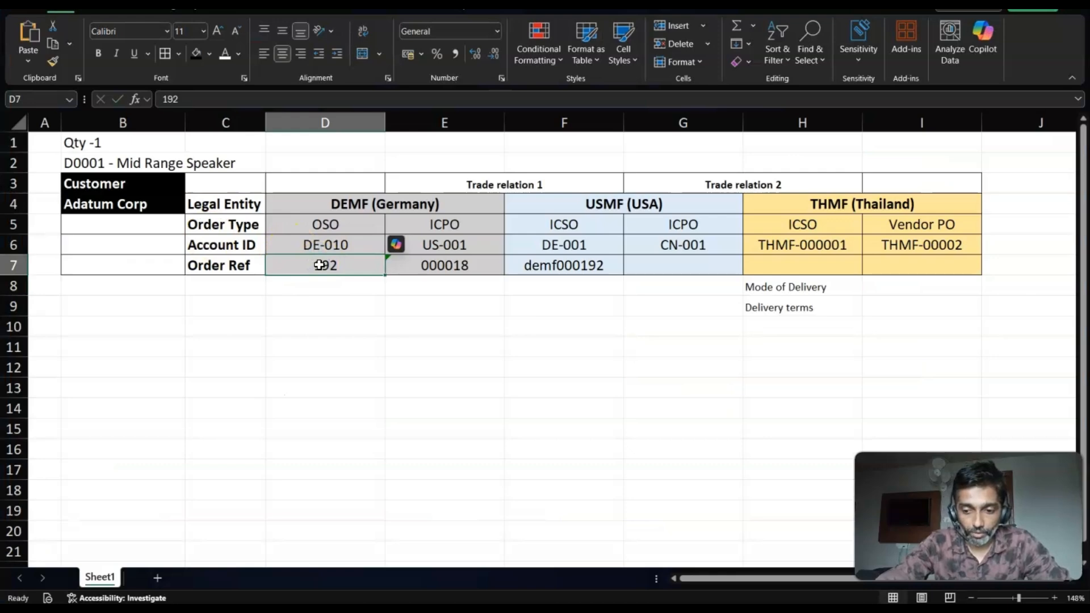
pyautogui.write("'")
pyautogui.hotkey('ctrl', 'v')
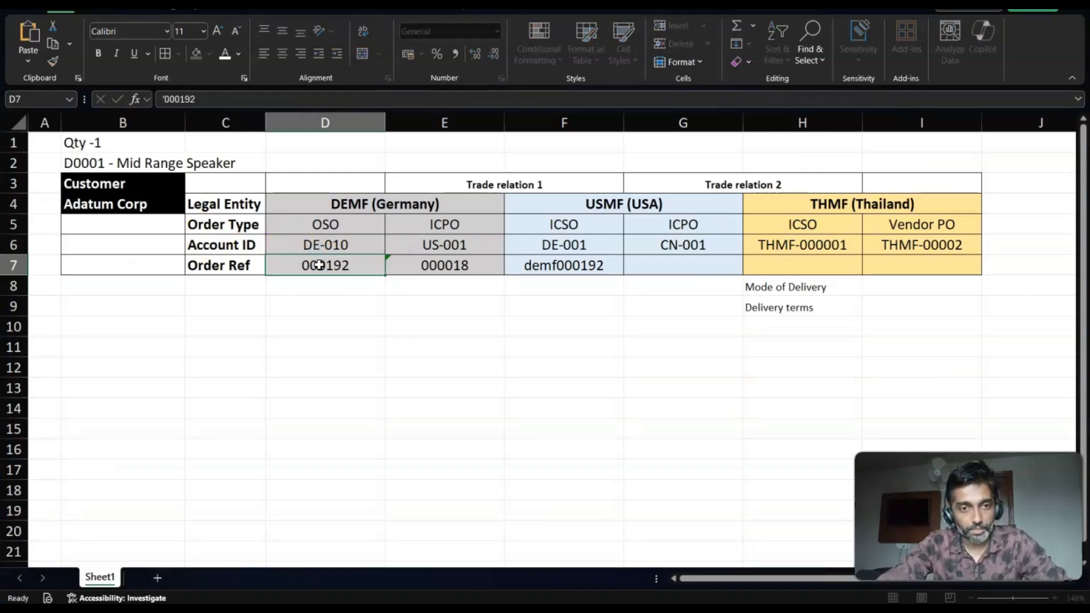
pyautogui.press('Return')
pyautogui.click(319, 265)
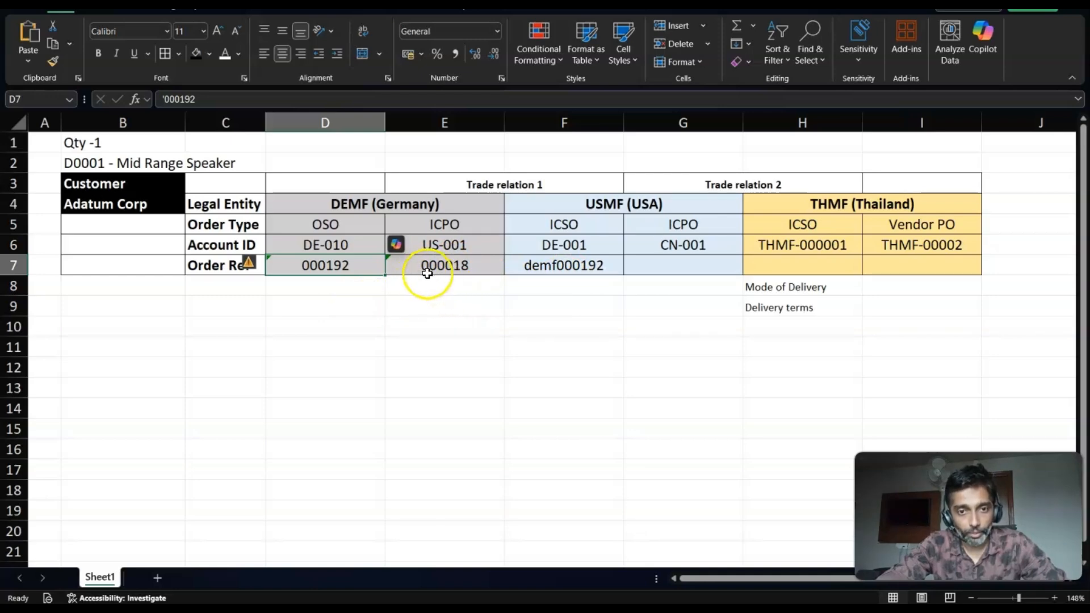
# - Return to the sales order, dismiss the message details and notifications, and open the related purchase order through intercompany tracing
pyautogui.hotkey('alt', 'Tab')
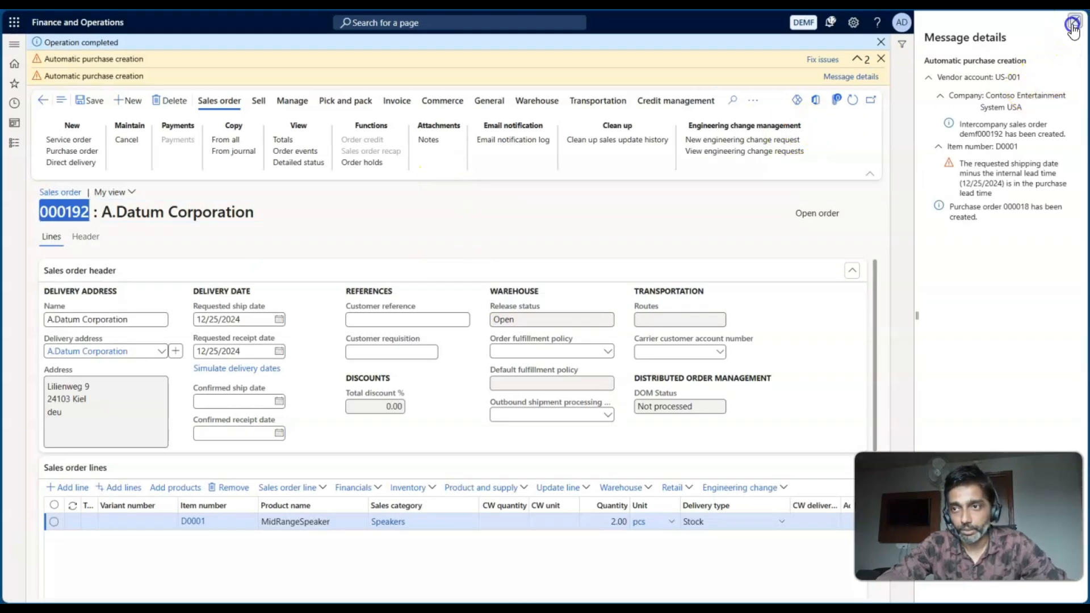
pyautogui.click(1075, 21)
pyautogui.click(1056, 59)
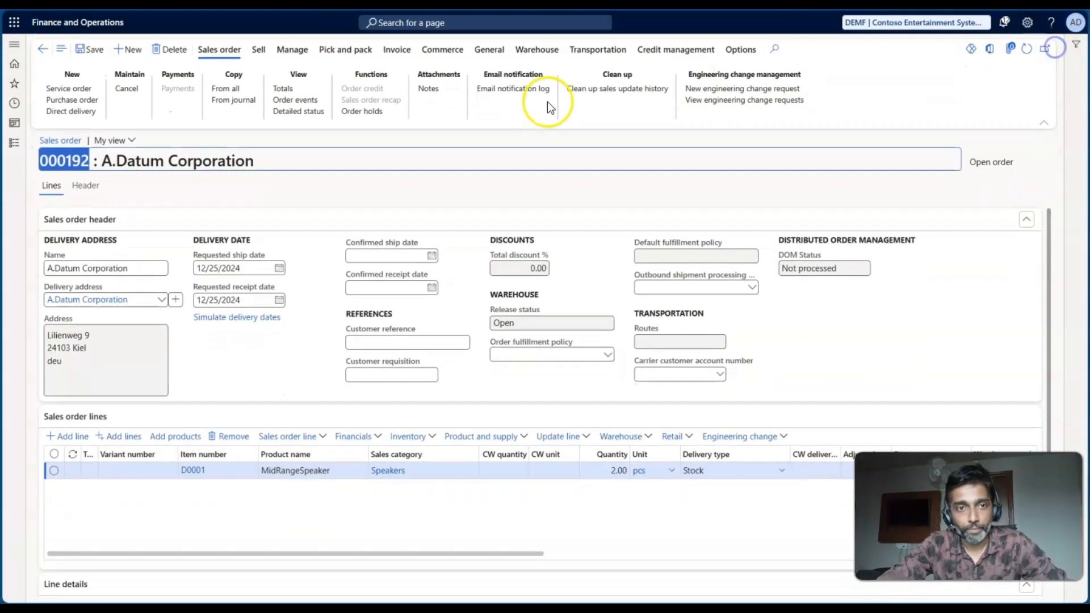
pyautogui.click(293, 52)
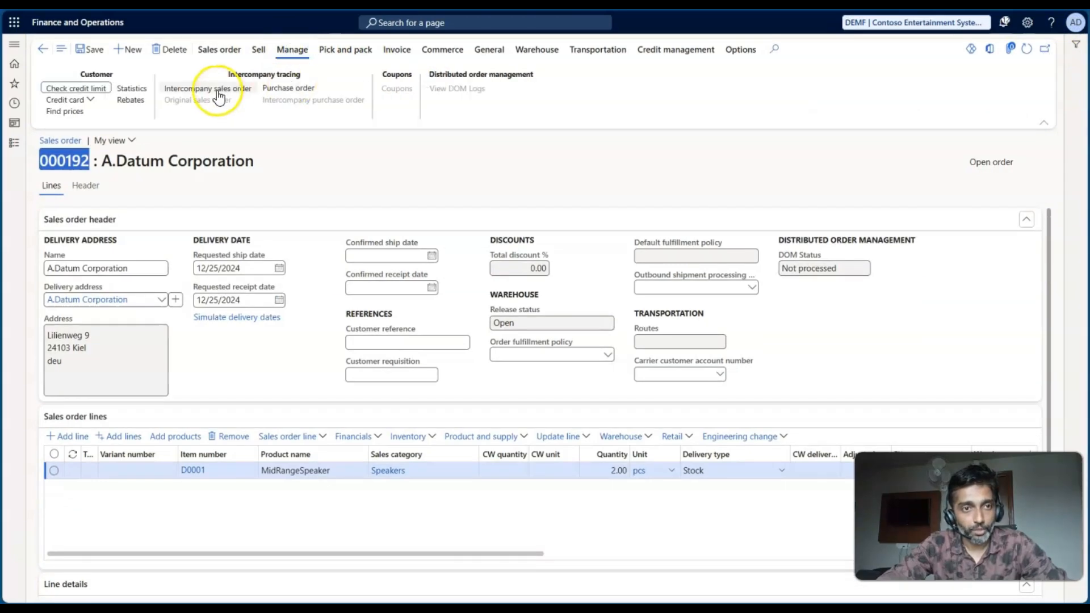
pyautogui.click(279, 89)
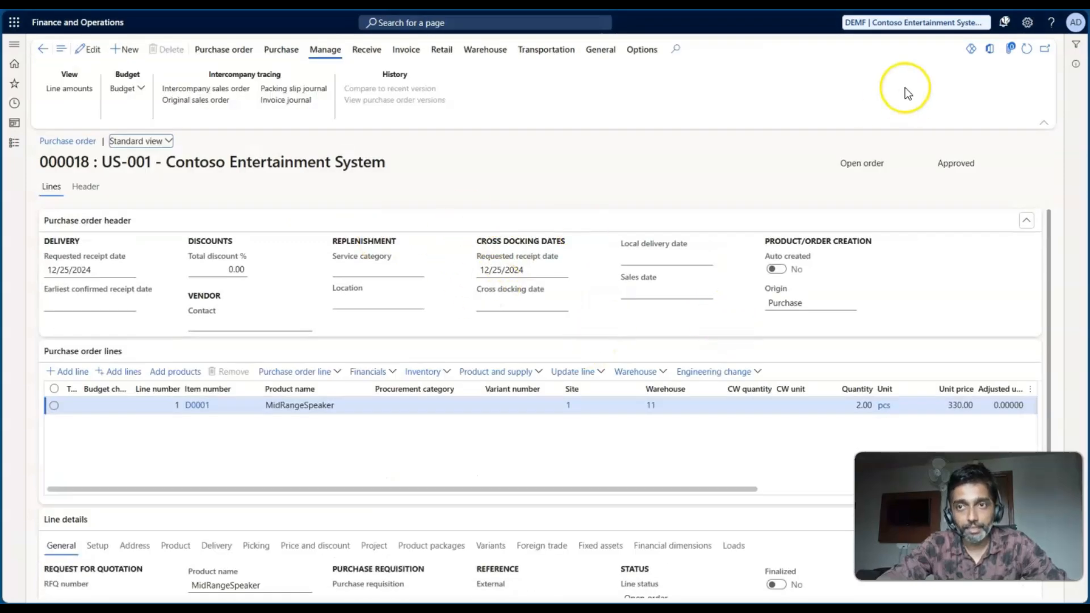
# - Confirm the DEMF intercompany purchase order, checking it against its ICPO entry in the worksheet
pyautogui.hotkey('alt', 'Tab')
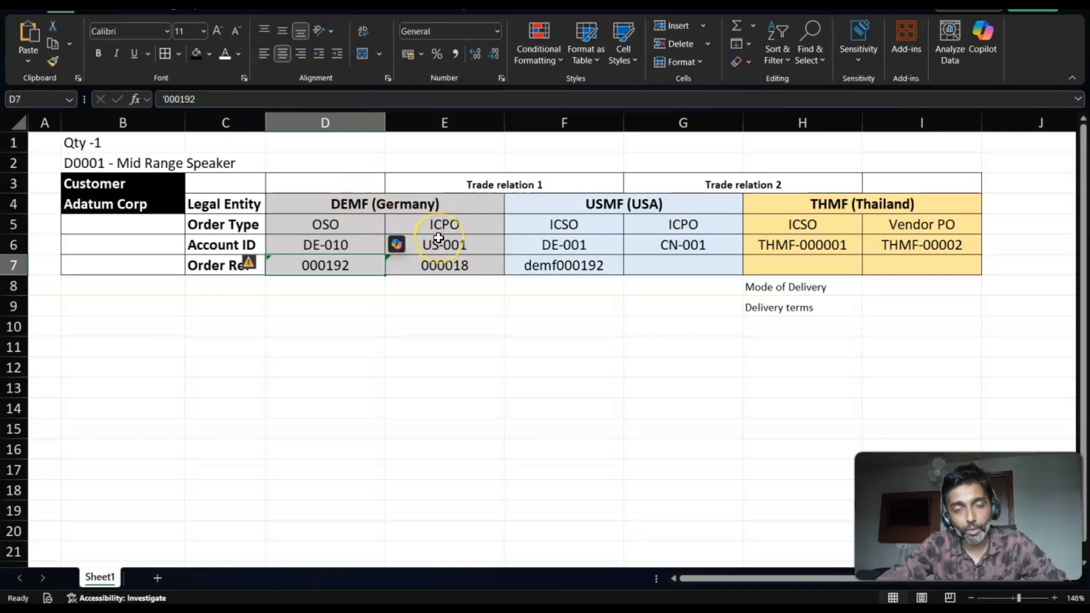
pyautogui.hotkey('alt', 'Tab')
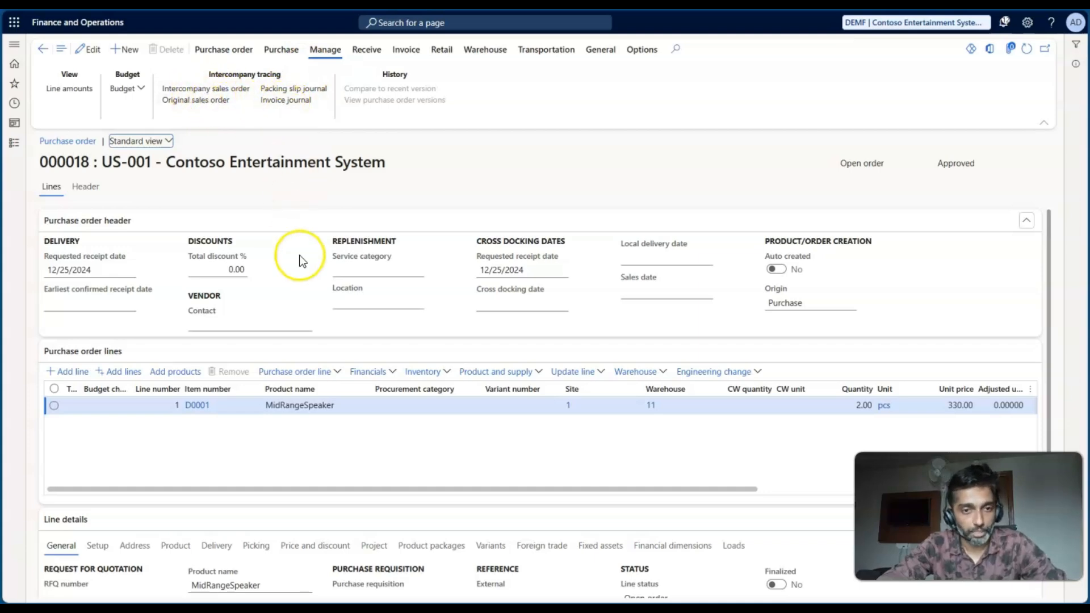
pyautogui.click(281, 49)
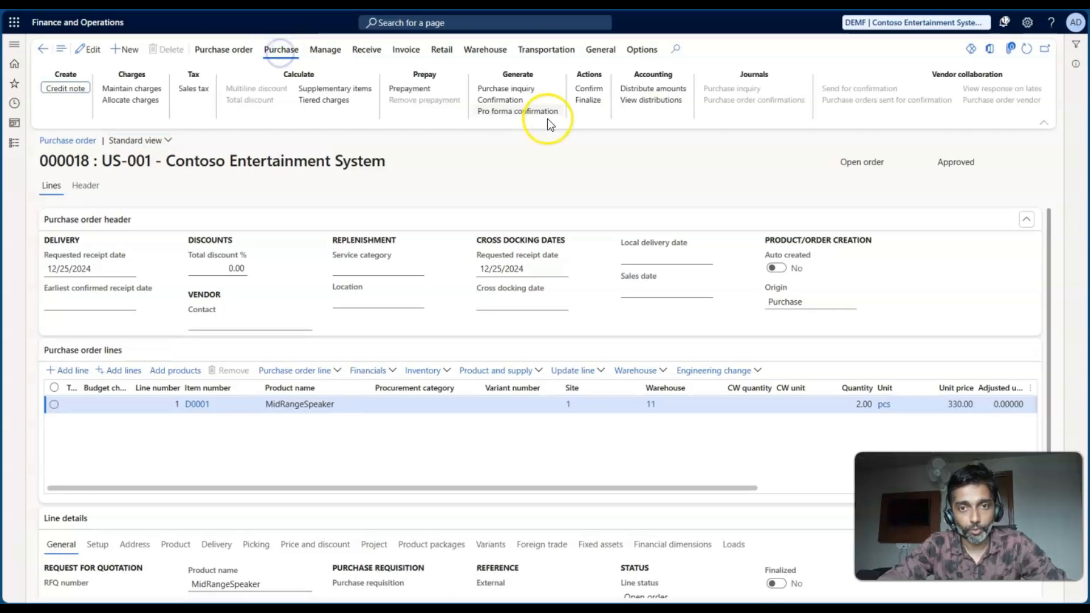
pyautogui.click(589, 88)
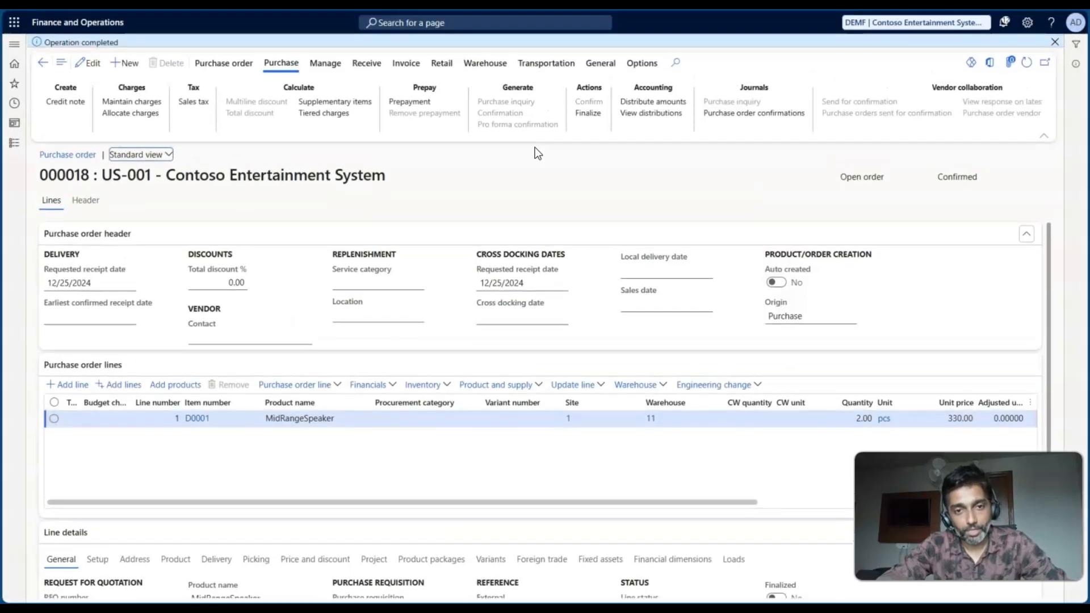
pyautogui.doubleClick(974, 180)
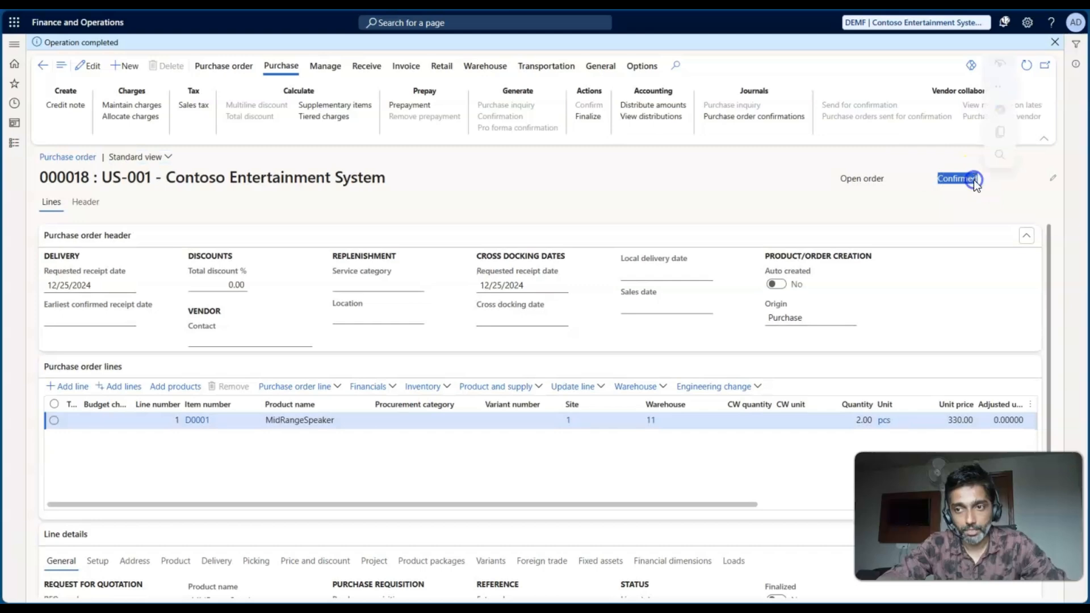
pyautogui.hotkey('alt', 'Tab')
pyautogui.click(459, 265)
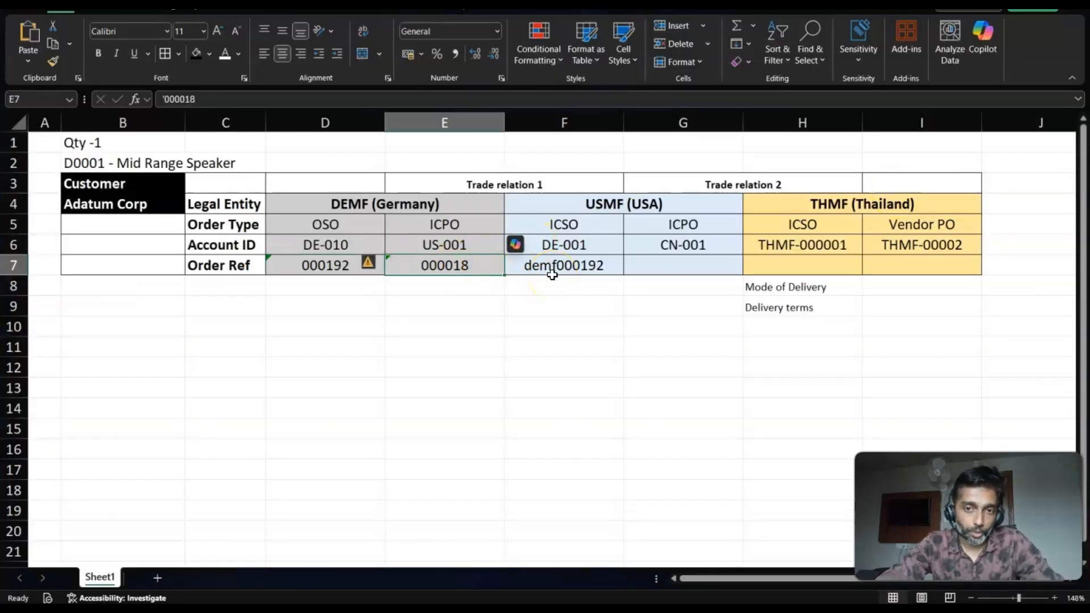
# - Review the worksheet's USMF ICSO reference, the USMF-to-THMF columns, and the Mode of Delivery and Delivery terms entries under THMF
pyautogui.click(572, 268)
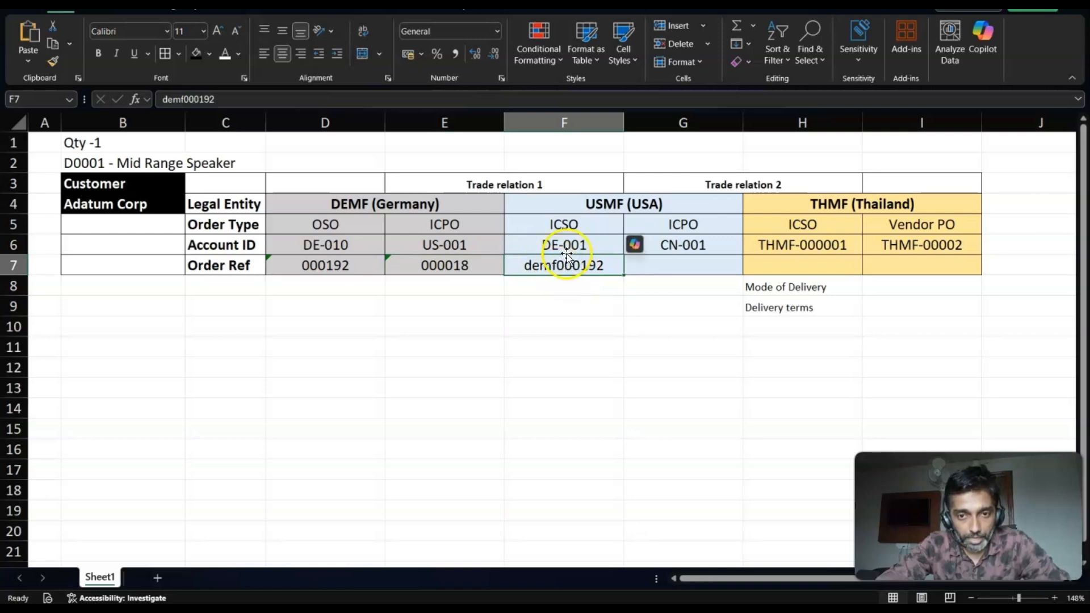
pyautogui.click(573, 125)
pyautogui.keyDown('shift'); pyautogui.click(751, 124); pyautogui.keyUp('shift')
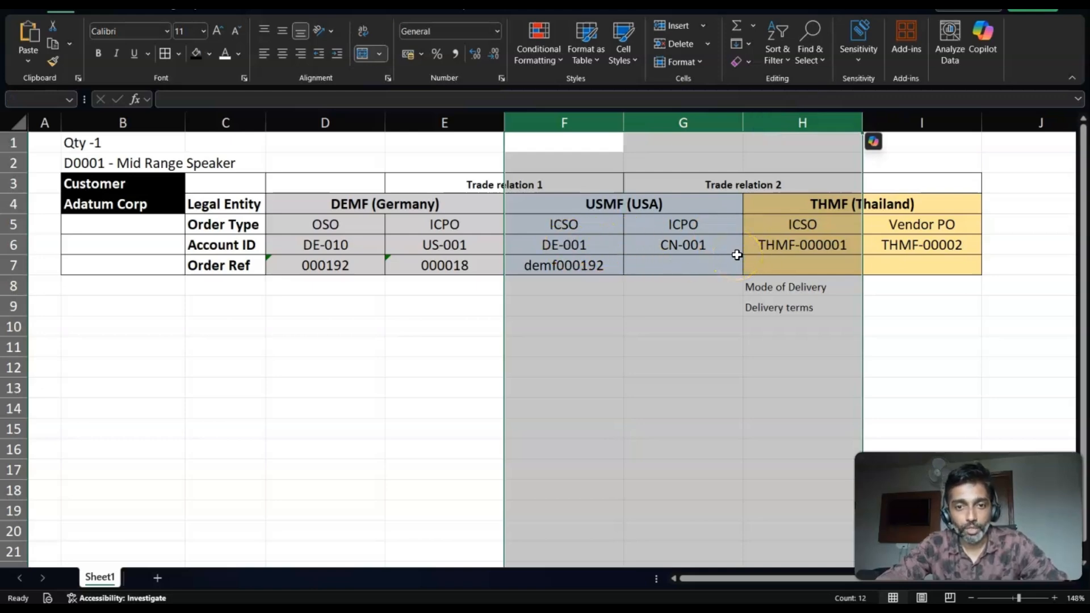
pyautogui.click(413, 348)
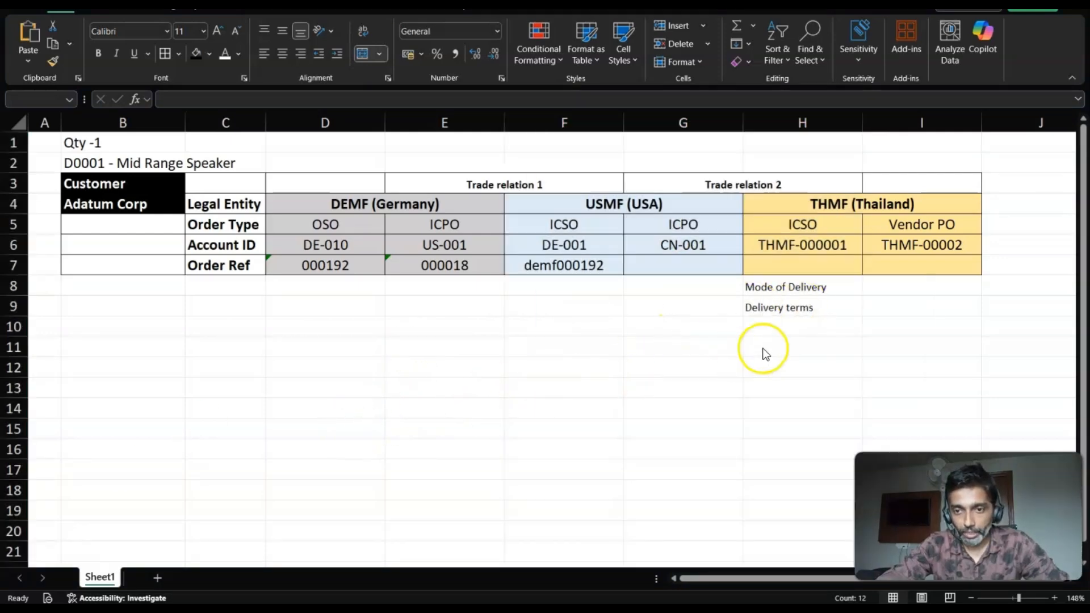
pyautogui.click(774, 286)
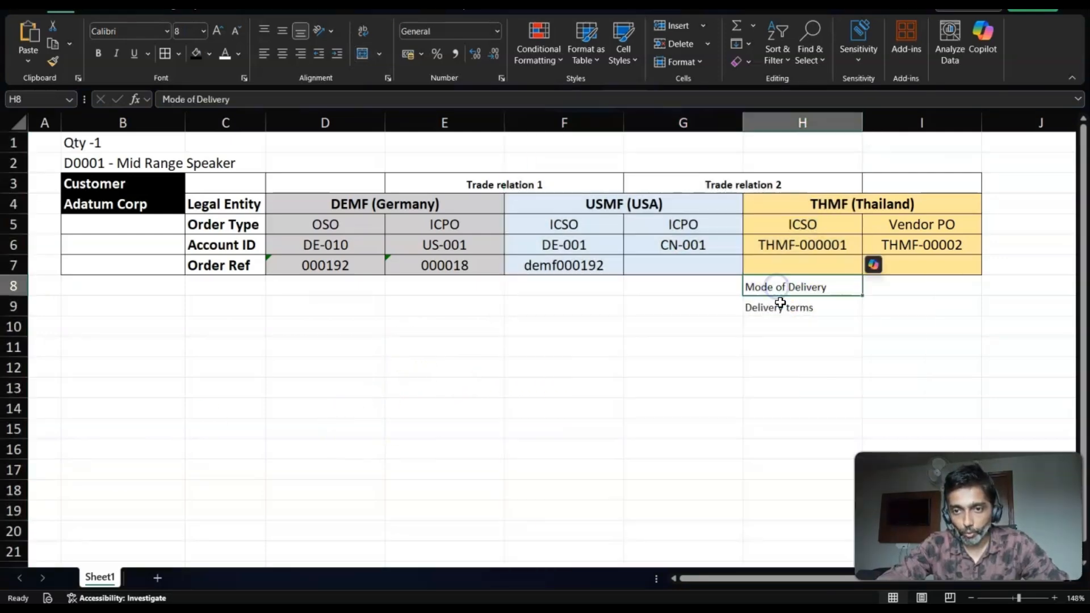
pyautogui.click(779, 305)
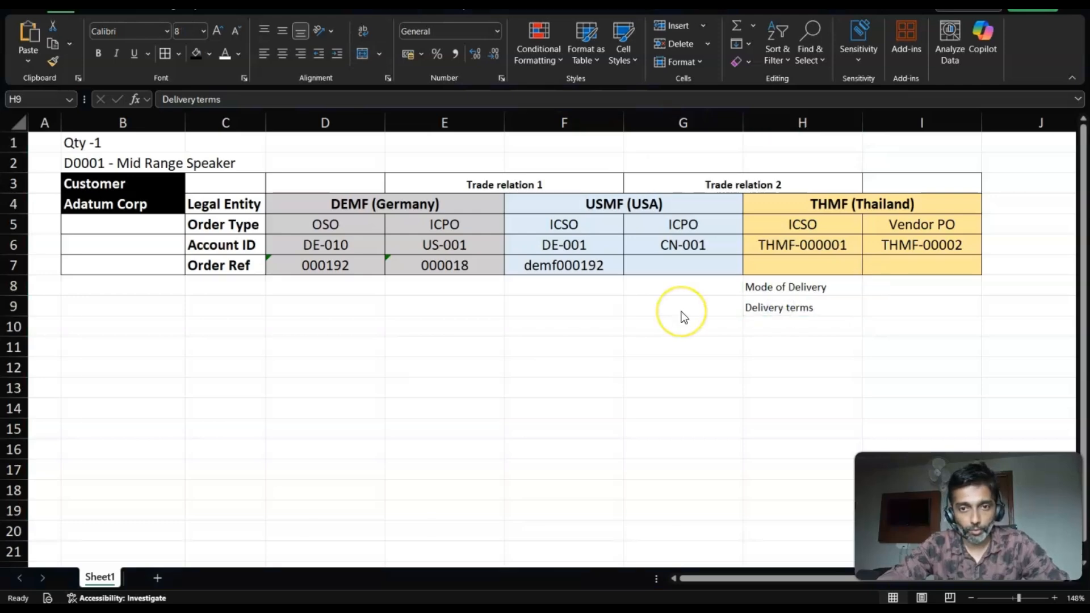
# - Switch to the DEMF intercompany purchase order and examine the D0001 line's mode of delivery and delivery terms
pyautogui.hotkey('alt', 'Tab')
pyautogui.hotkey('alt', 'Tab')
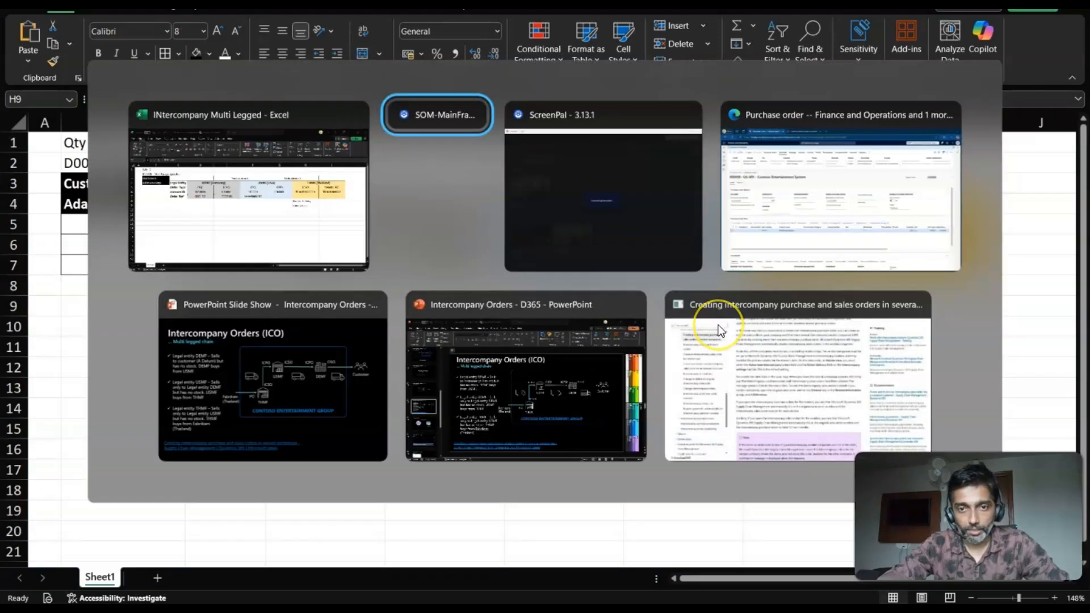
pyautogui.hotkey('alt', 'Tab')
pyautogui.hotkey('alt', 'Tab')
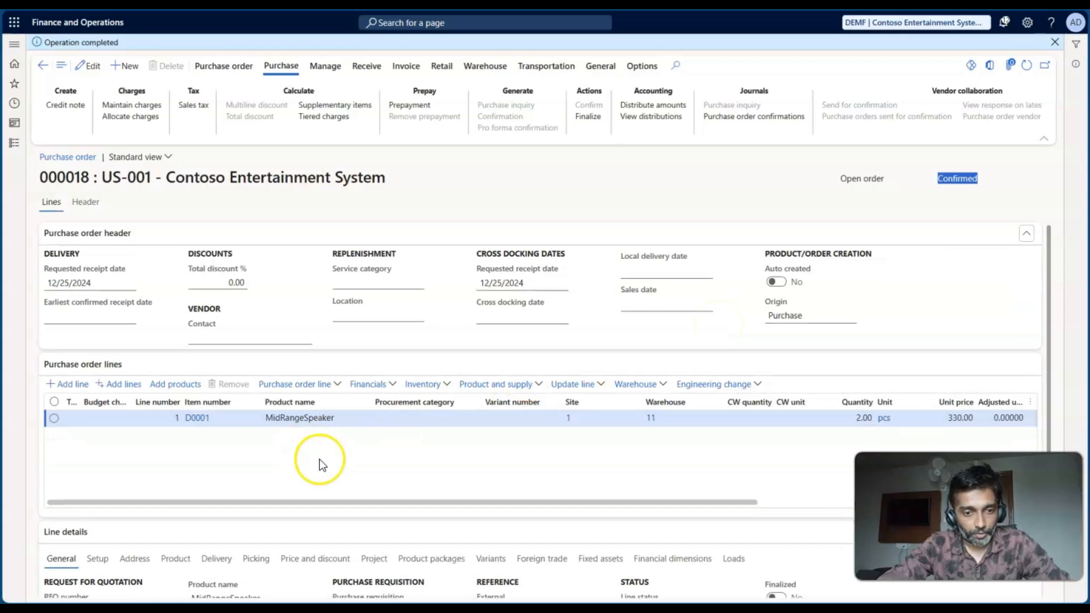
pyautogui.scroll(-3, 320, 464)
pyautogui.click(216, 413)
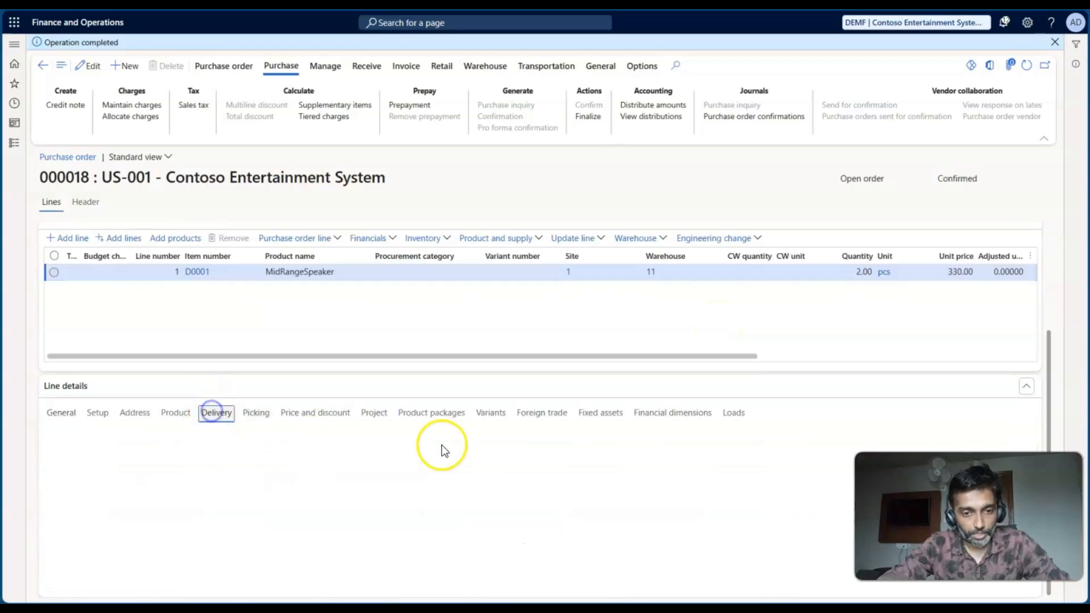
pyautogui.click(417, 496)
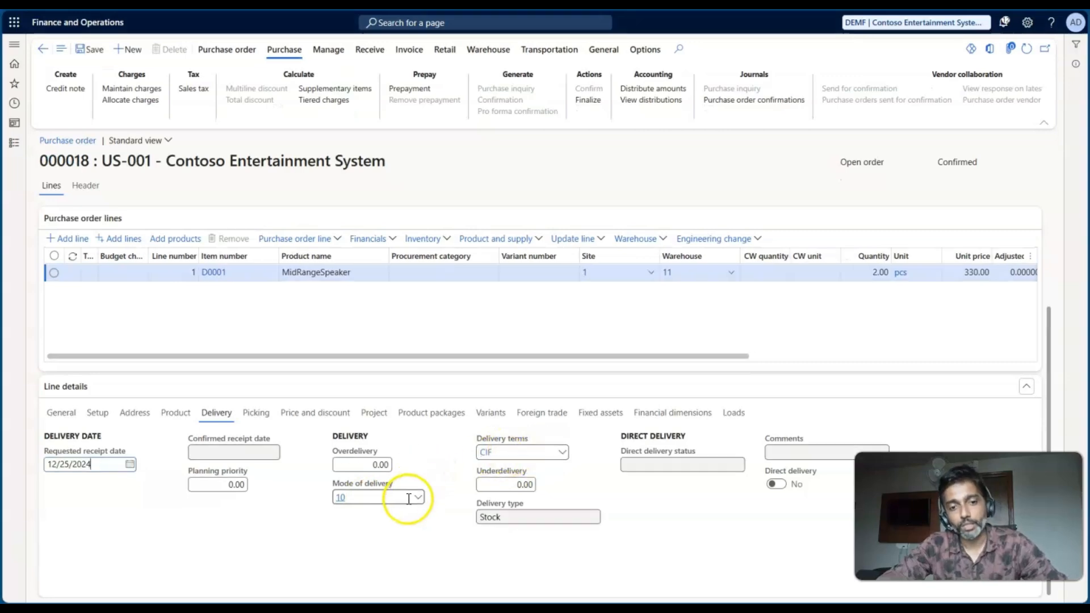
pyautogui.click(522, 455)
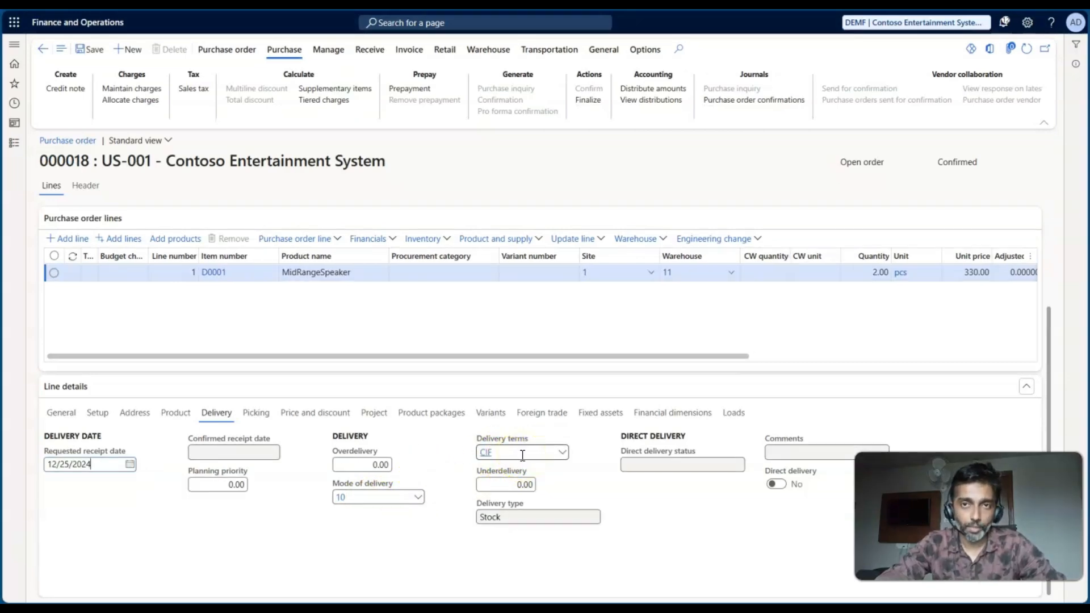
pyautogui.moveTo(522, 455)
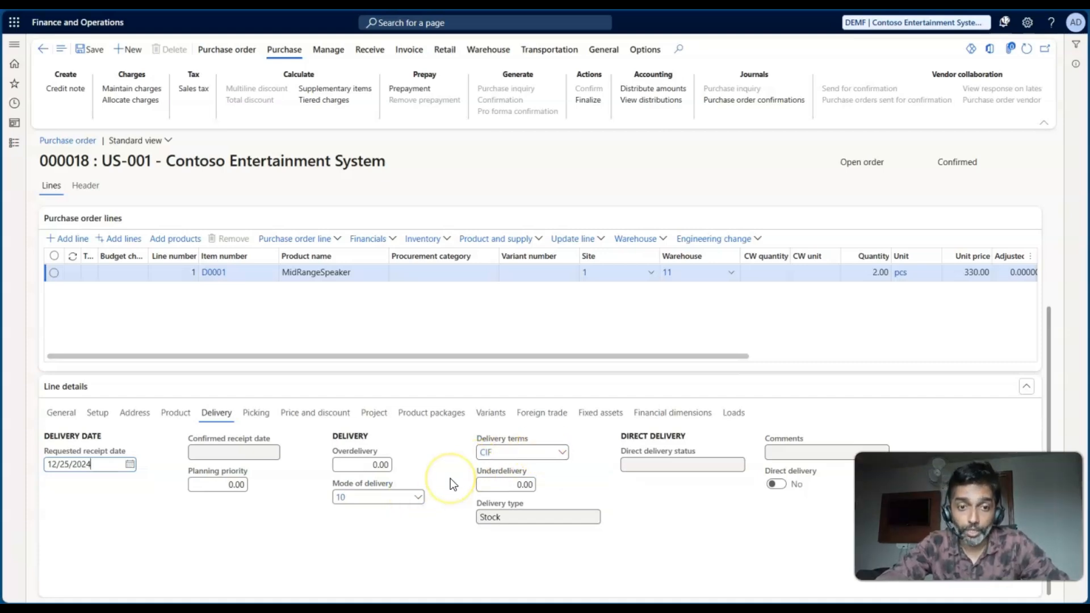
# - Return to the worksheet and trace the chain from USMF ICSO through USMF ICPO to THMF ICSO, ending on cell F7
pyautogui.hotkey('alt', 'Tab')
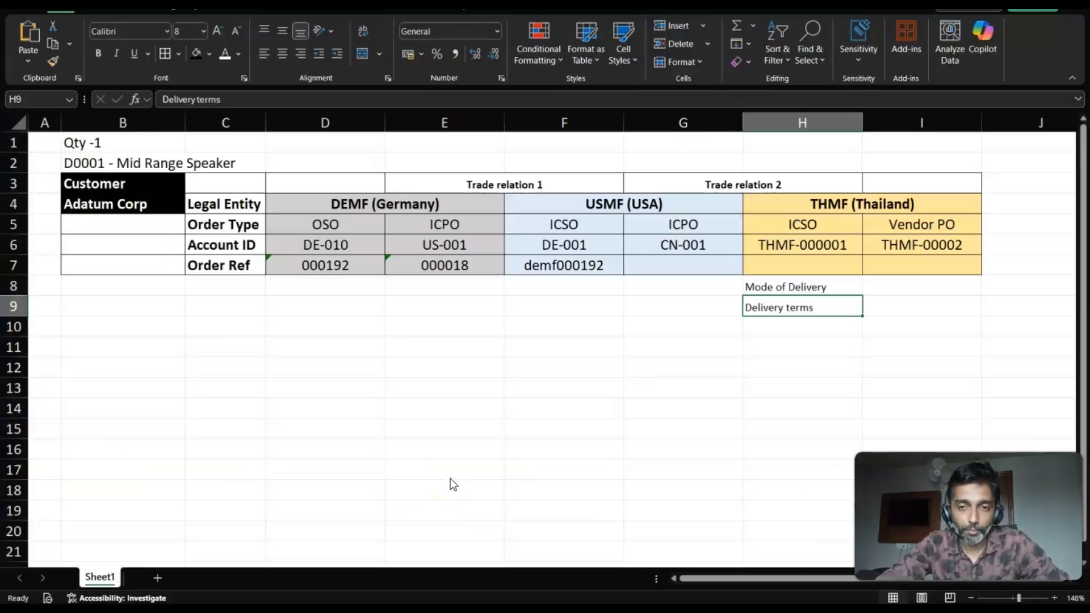
pyautogui.click(567, 120)
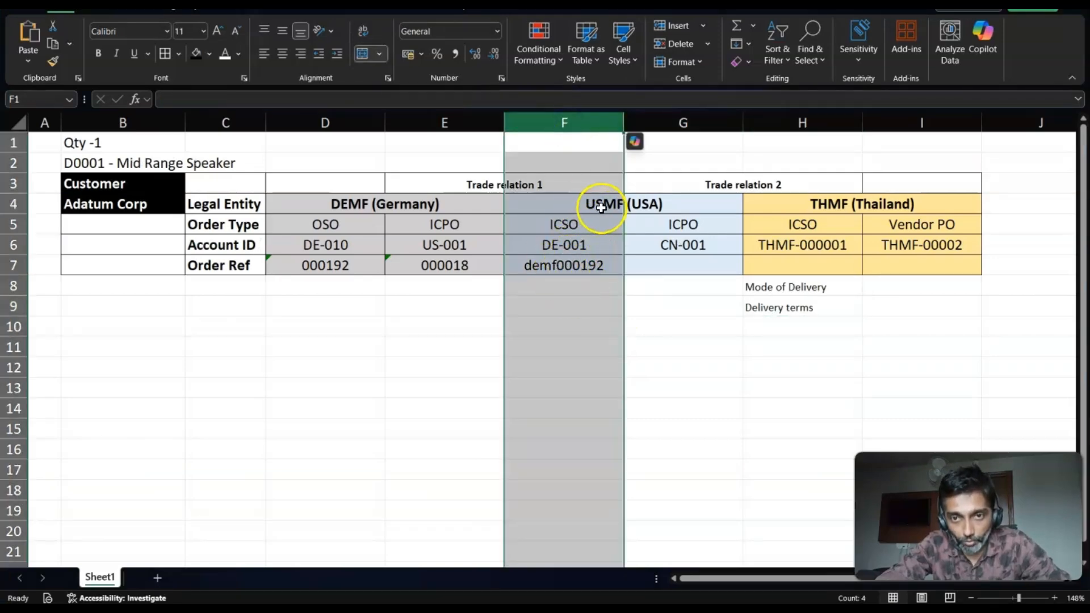
pyautogui.keyDown('shift'); pyautogui.click(671, 124); pyautogui.keyUp('shift')
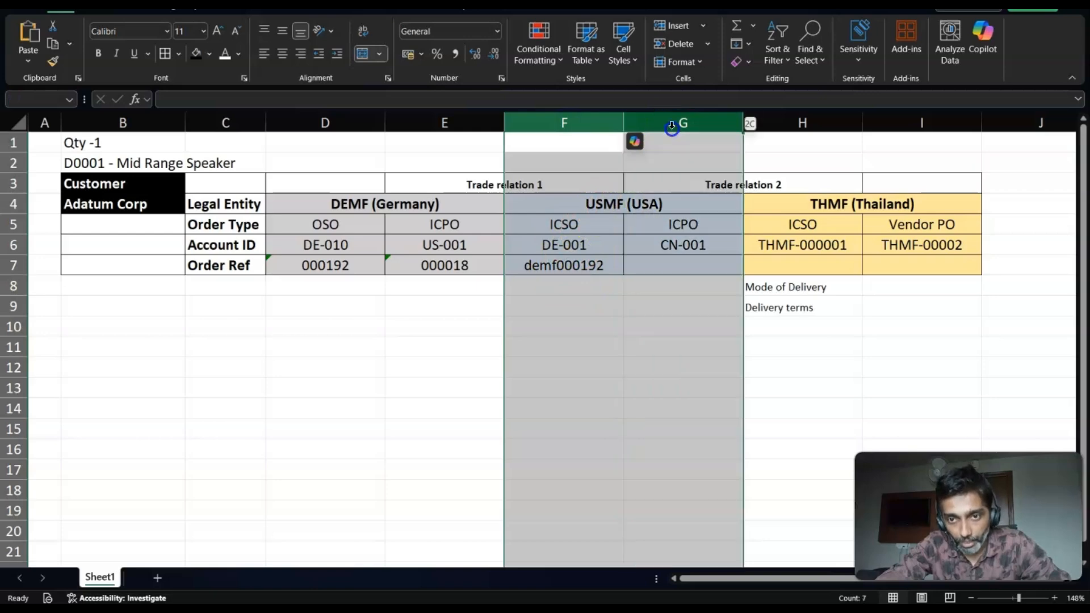
pyautogui.keyDown('shift'); pyautogui.click(771, 122); pyautogui.keyUp('shift')
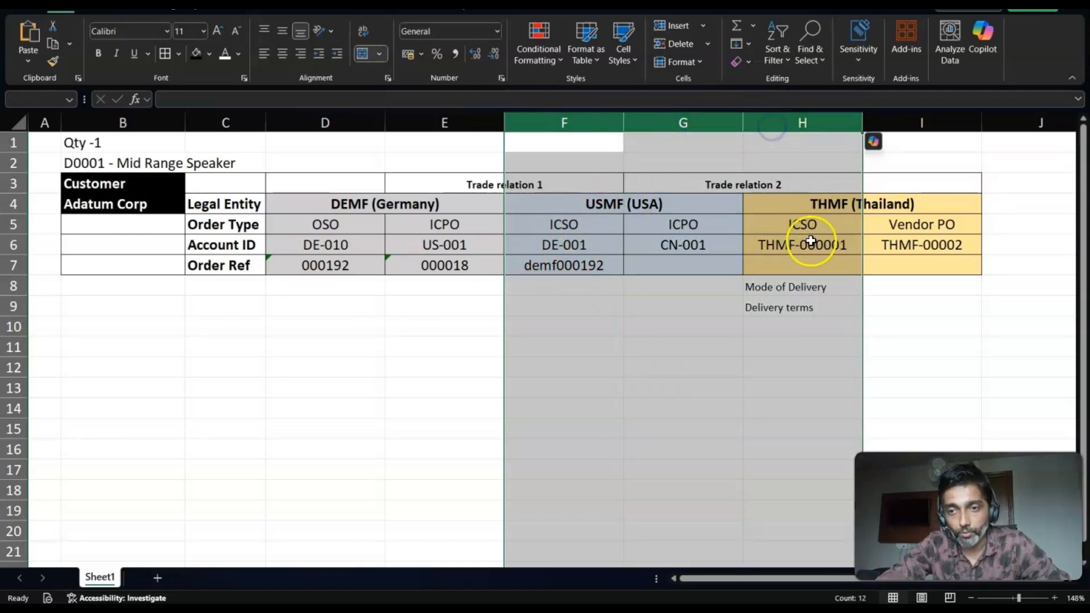
pyautogui.click(564, 266)
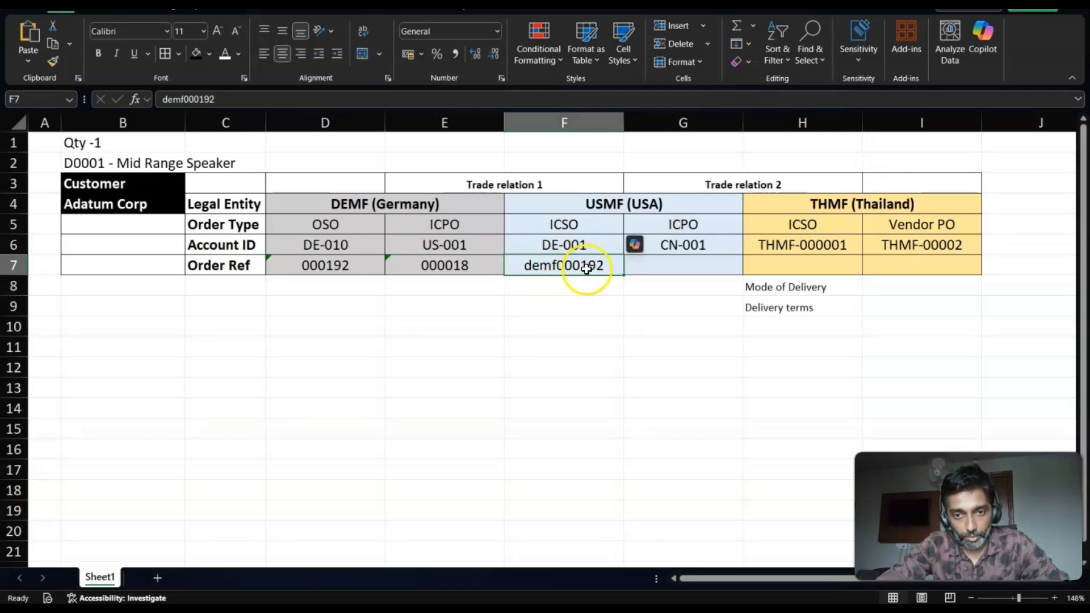
# - Open the USMF intercompany sales order from the purchase order's intercompany tracing and compare it with the worksheet's ICSO entry
pyautogui.hotkey('alt', 'Tab')
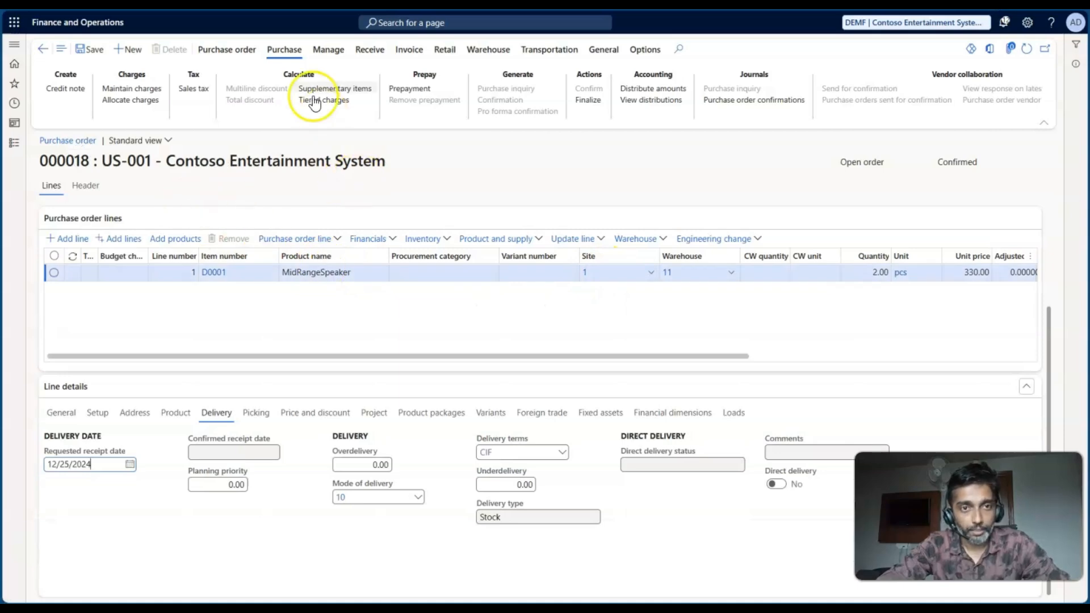
pyautogui.click(333, 53)
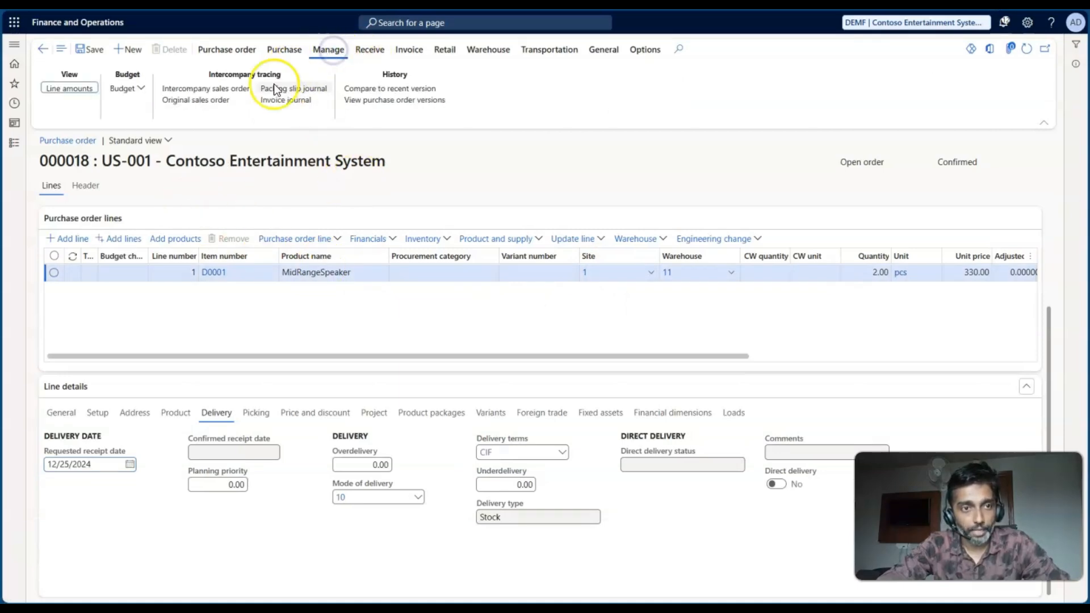
pyautogui.click(206, 89)
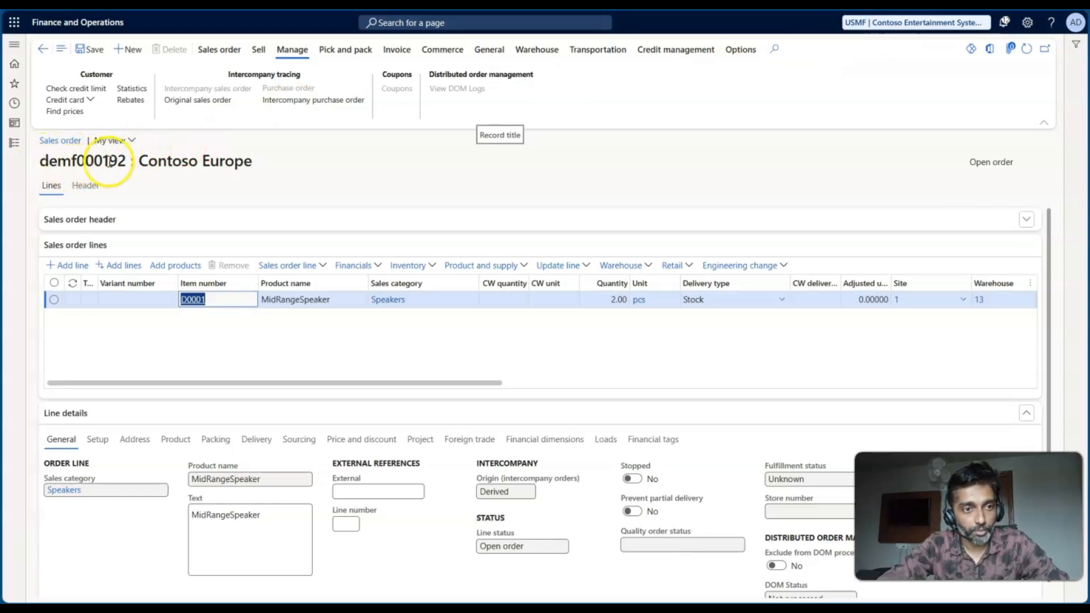
pyautogui.hotkey('alt', 'Tab')
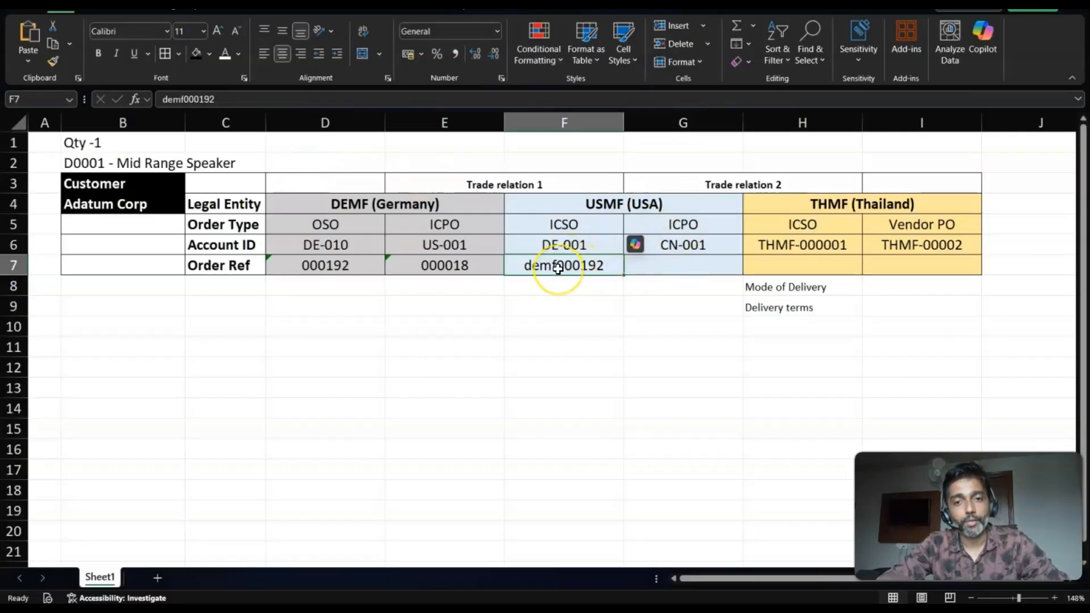
pyautogui.click(573, 124)
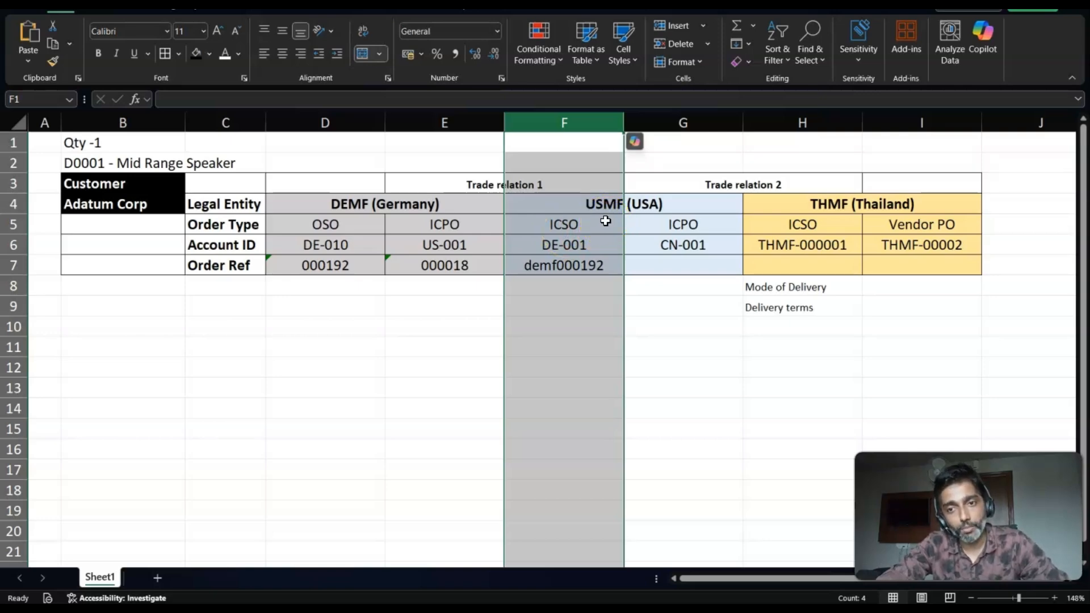
pyautogui.keyDown('shift'); pyautogui.click(782, 124); pyautogui.keyUp('shift')
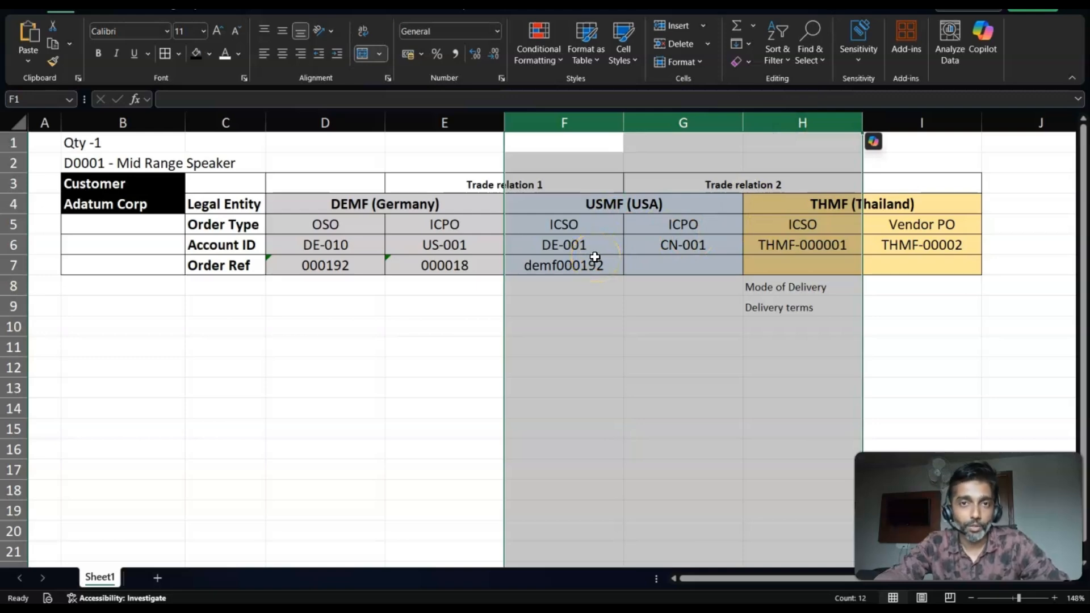
# - Create a purchase order from the USMF sales order including the D0001 line, checking its vendor account against the worksheet's ICPO account
pyautogui.hotkey('alt', 'Tab')
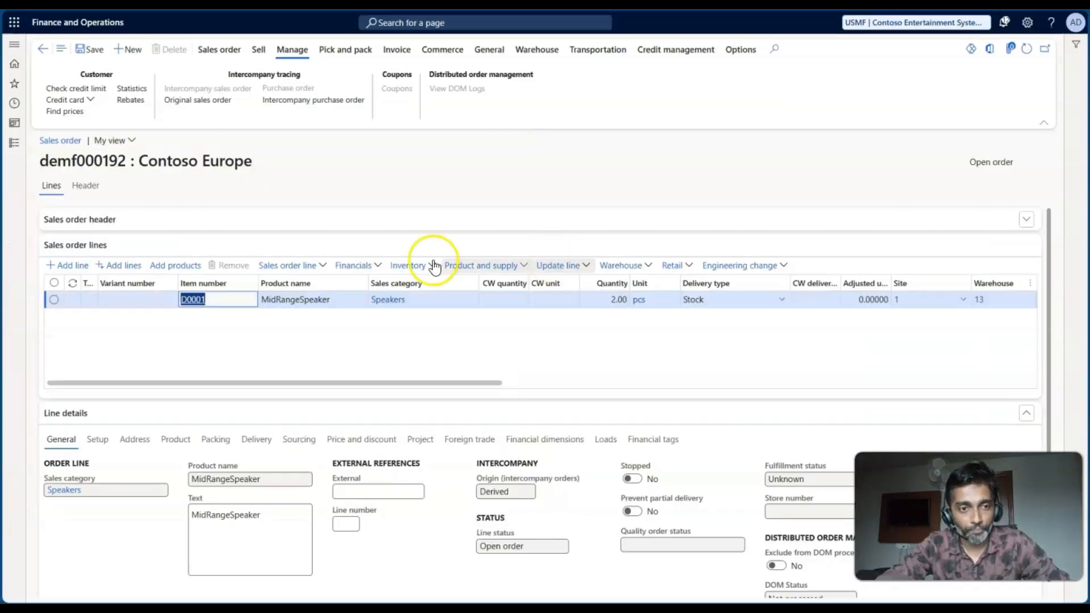
pyautogui.click(218, 299)
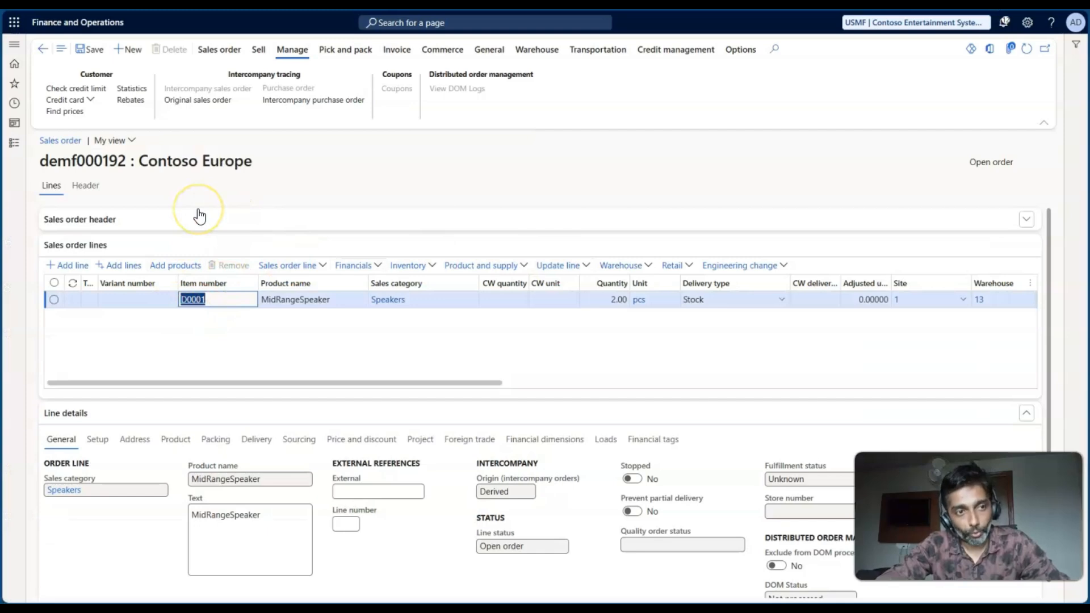
pyautogui.click(217, 49)
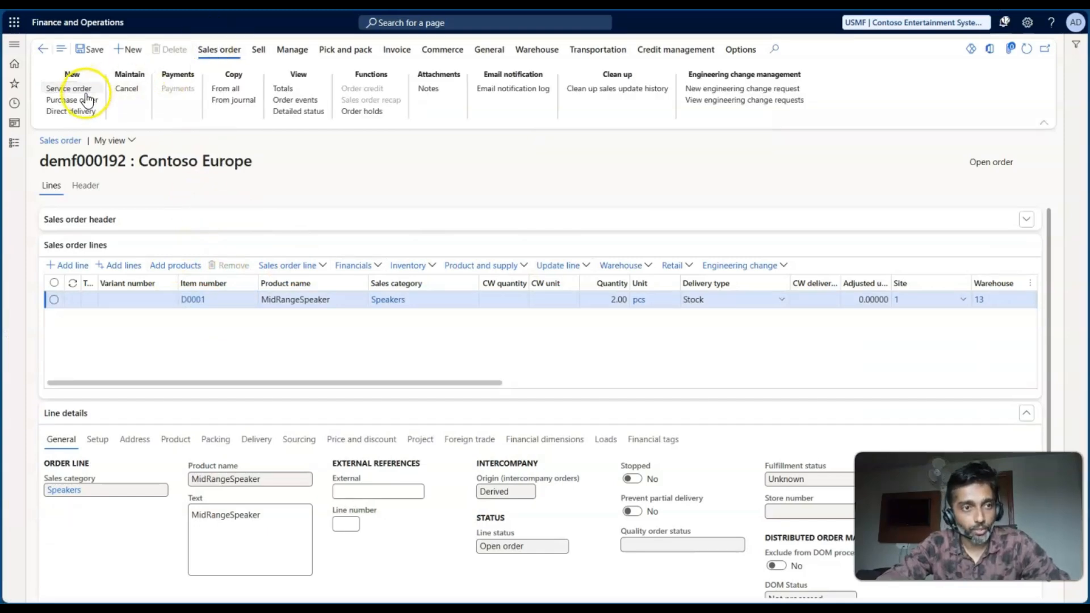
pyautogui.click(78, 101)
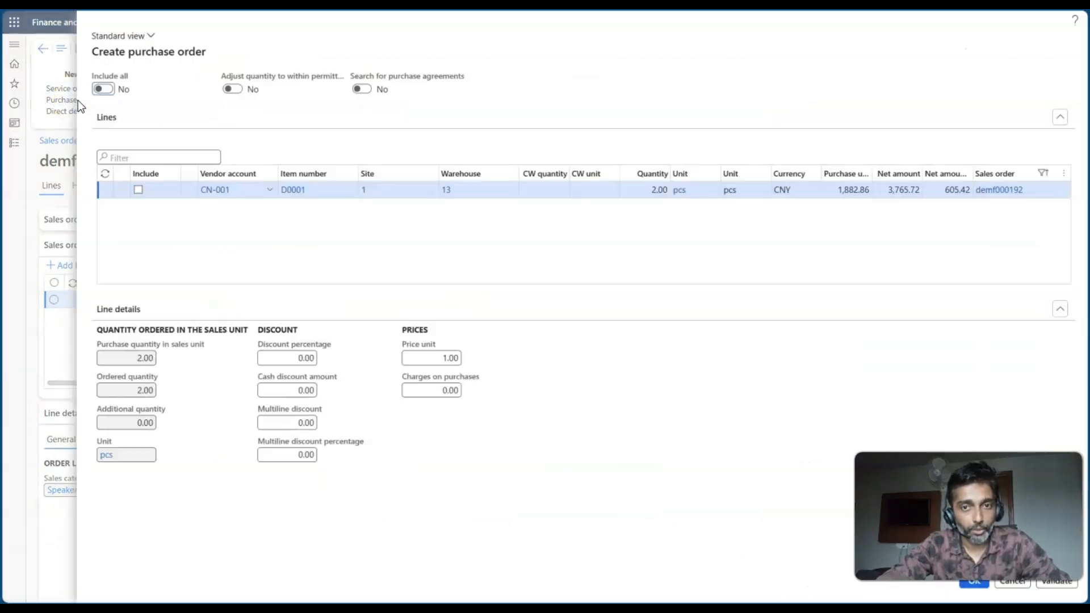
pyautogui.click(228, 191)
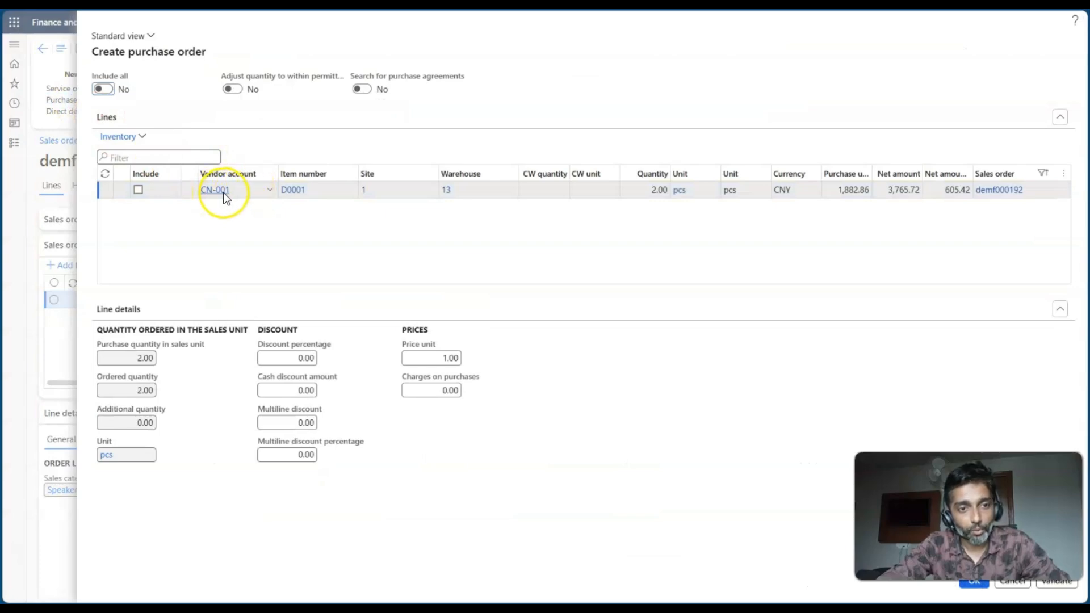
pyautogui.hotkey('alt', 'Tab')
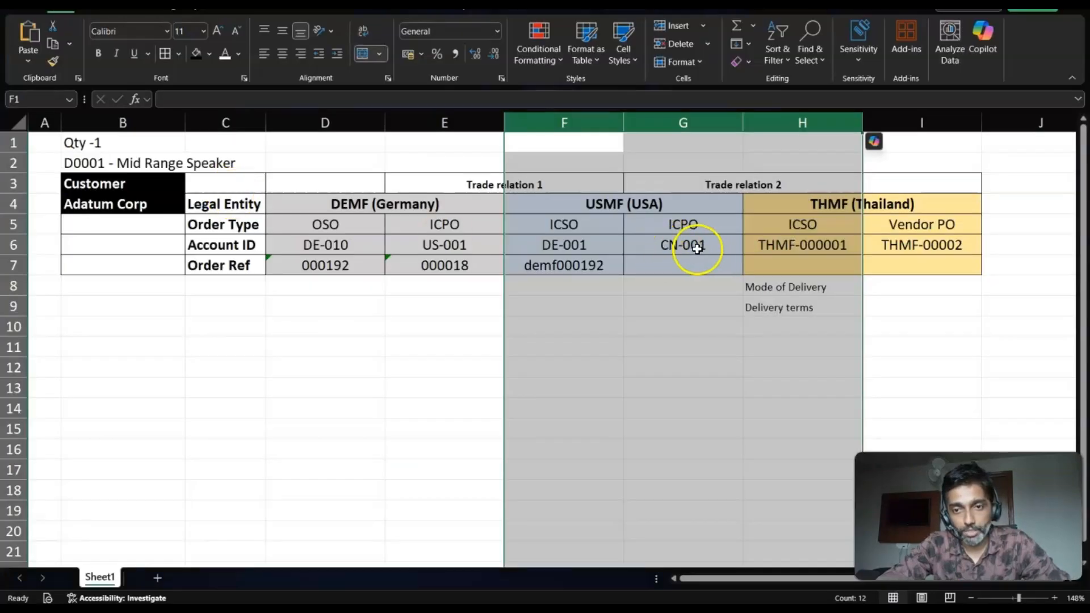
pyautogui.hotkey('alt', 'Tab')
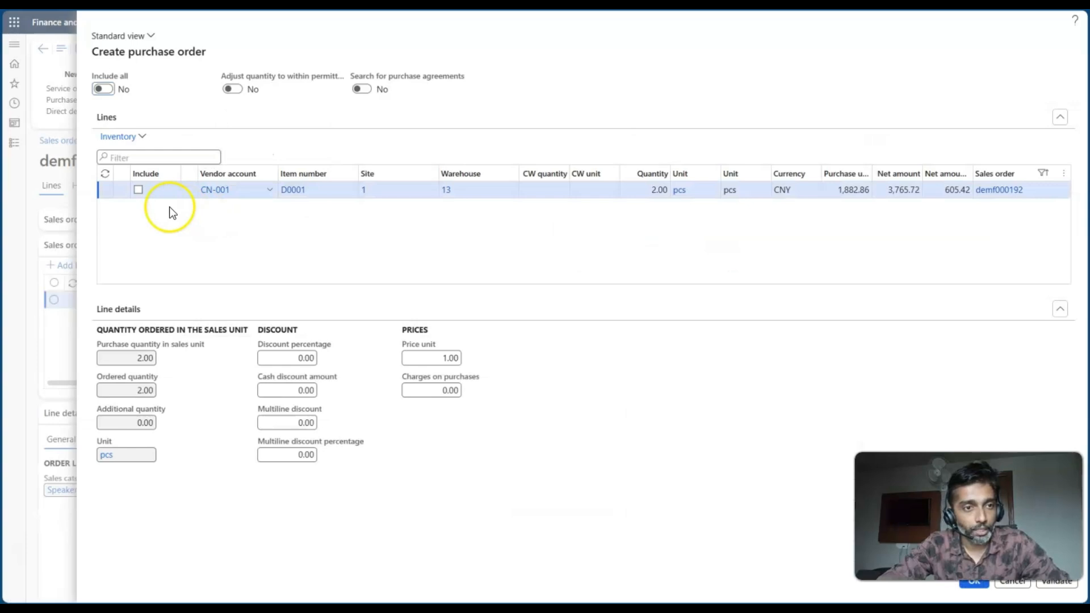
pyautogui.click(140, 191)
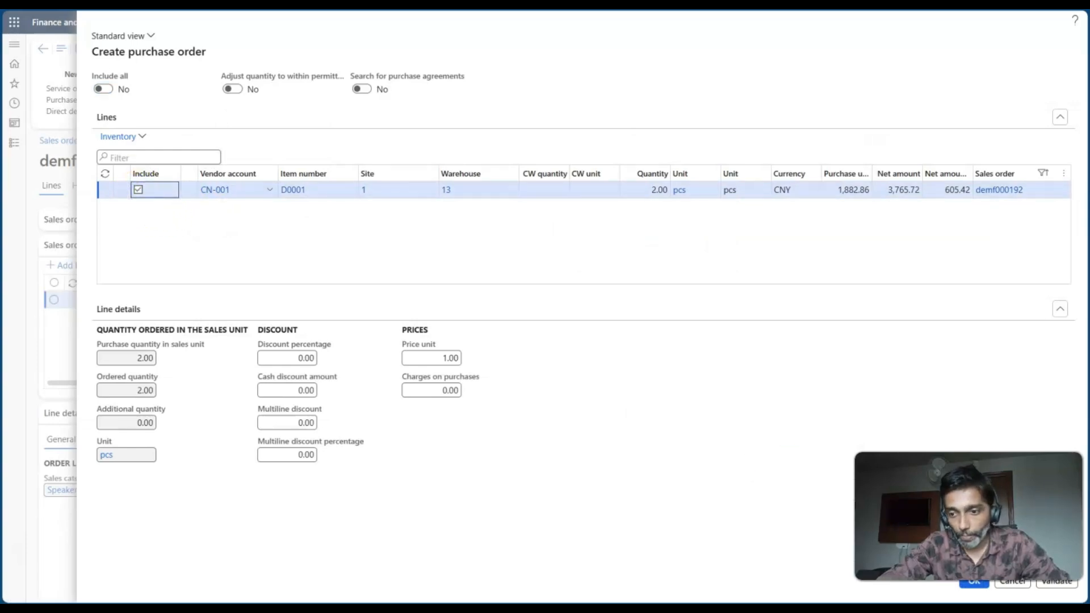
pyautogui.click(969, 585)
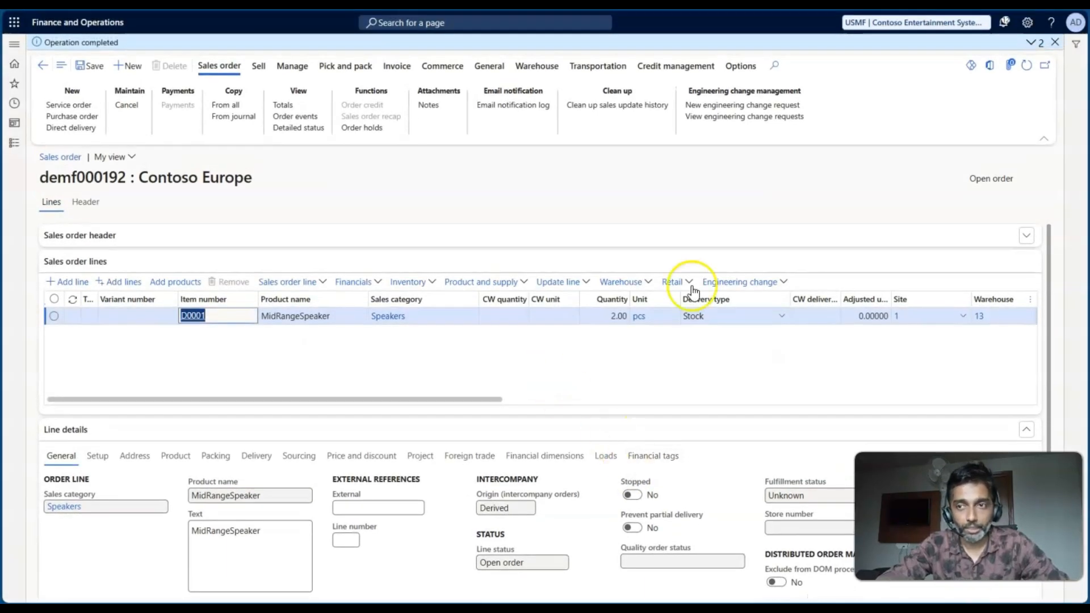
# - Open the automatic purchase creation message details and copy the THMF intercompany sales order number
pyautogui.click(1032, 44)
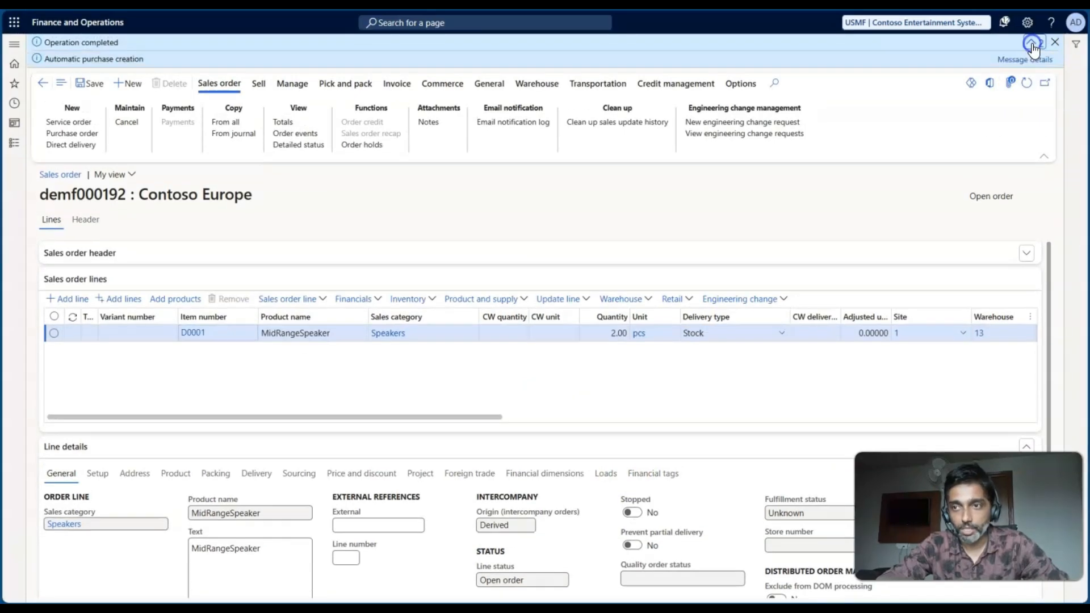
pyautogui.click(1023, 59)
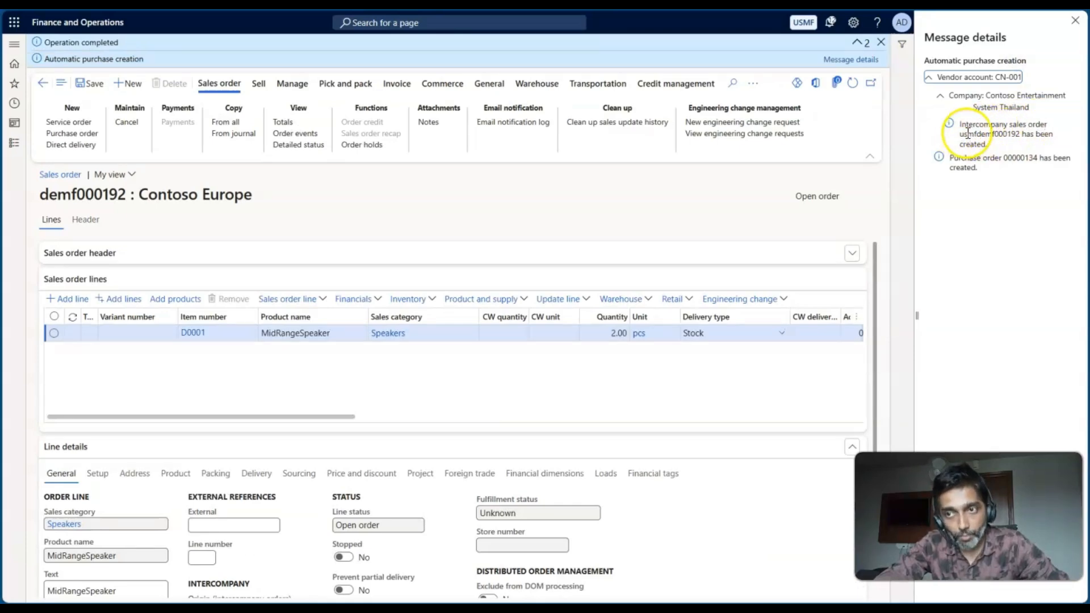
pyautogui.click(1020, 135)
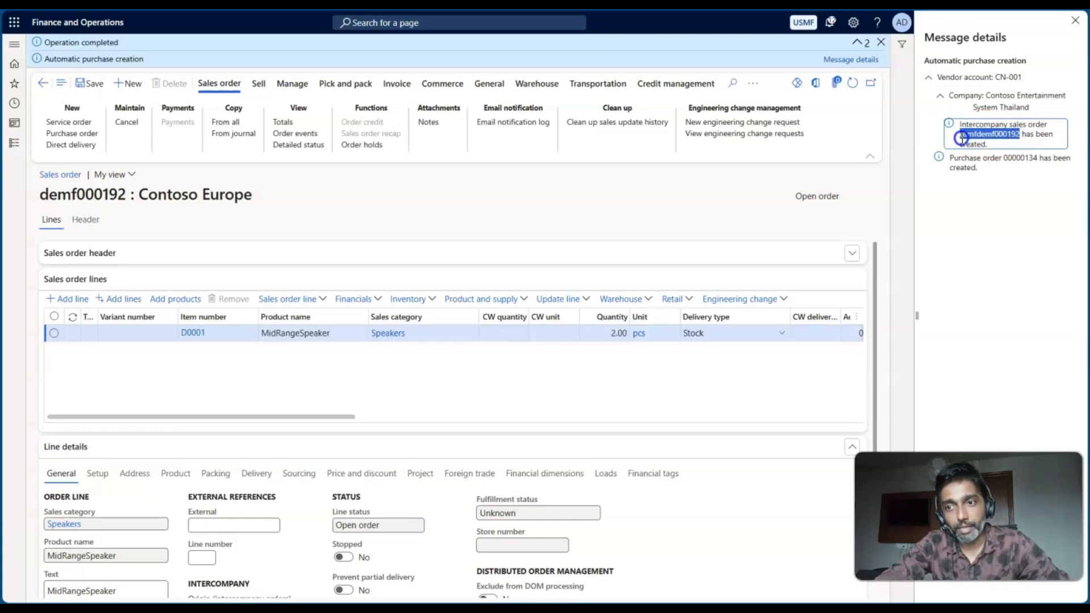
pyautogui.hotkey('ctrl', 'c')
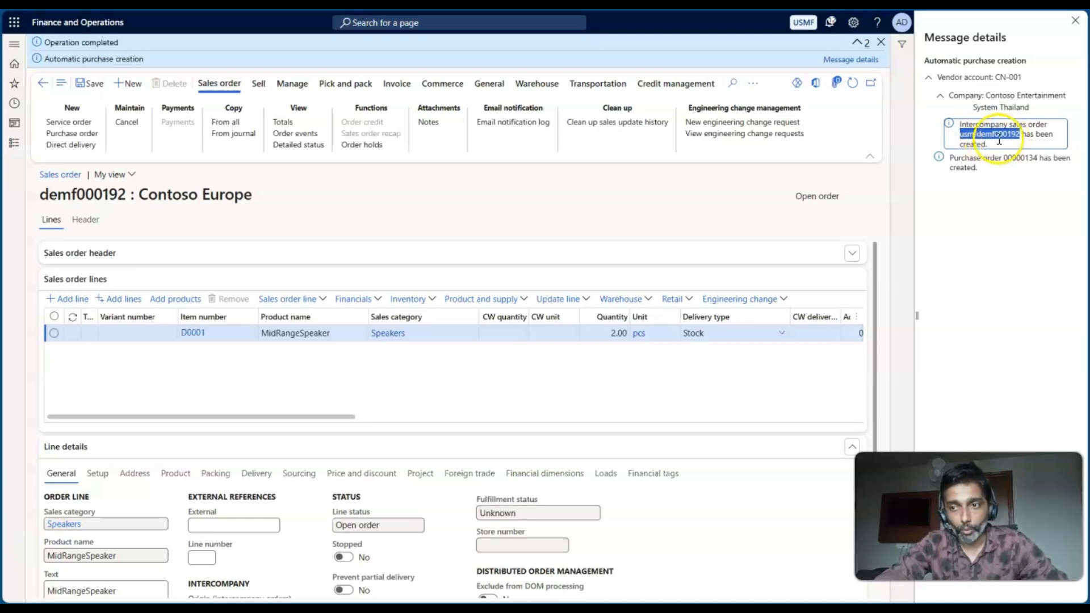
# - Record the copied THMF intercompany sales order number as the THMF ICSO order reference in worksheet cell H7
pyautogui.hotkey('alt', 'Tab')
pyautogui.click(779, 265)
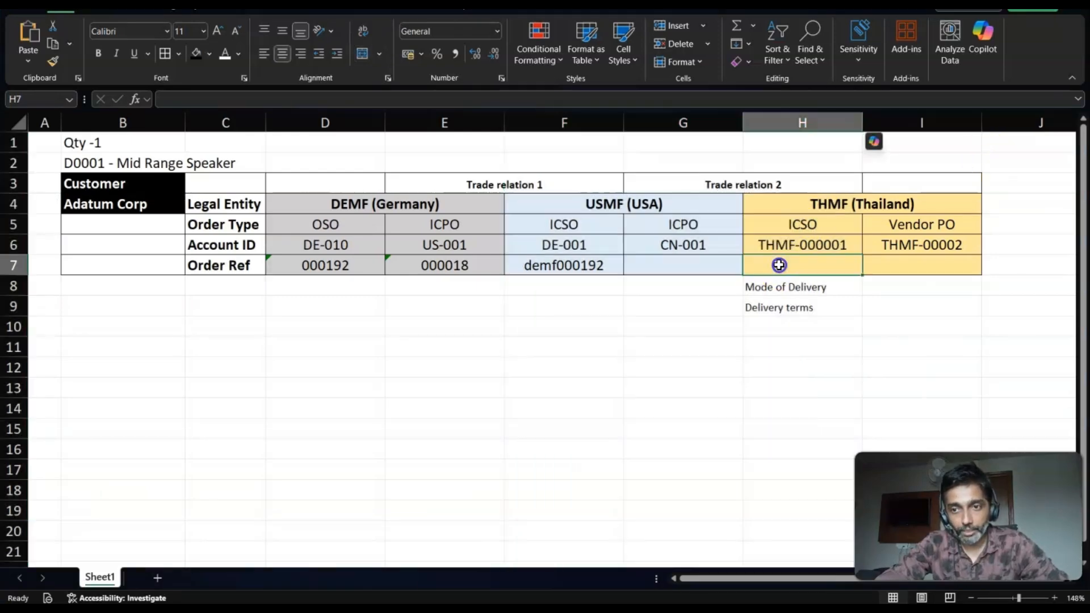
pyautogui.write('usmf')
pyautogui.hotkey('ctrl', 'v')
pyautogui.press('Return')
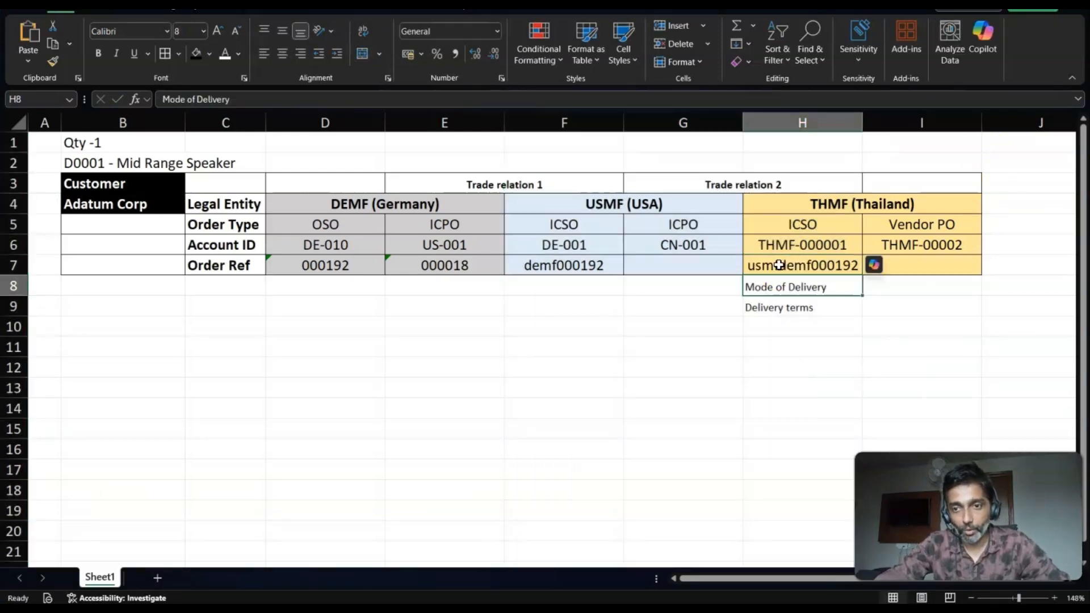
# - Copy the new purchase order number from the message details into worksheet cell G7 as text, keeping its leading zeros
pyautogui.hotkey('alt', 'Tab')
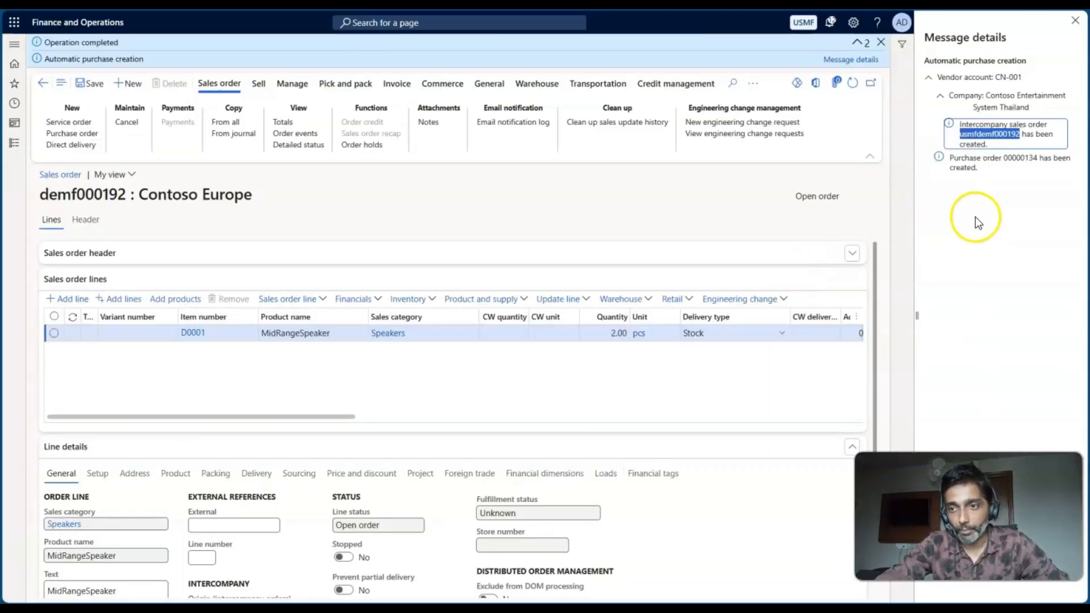
pyautogui.click(1006, 159)
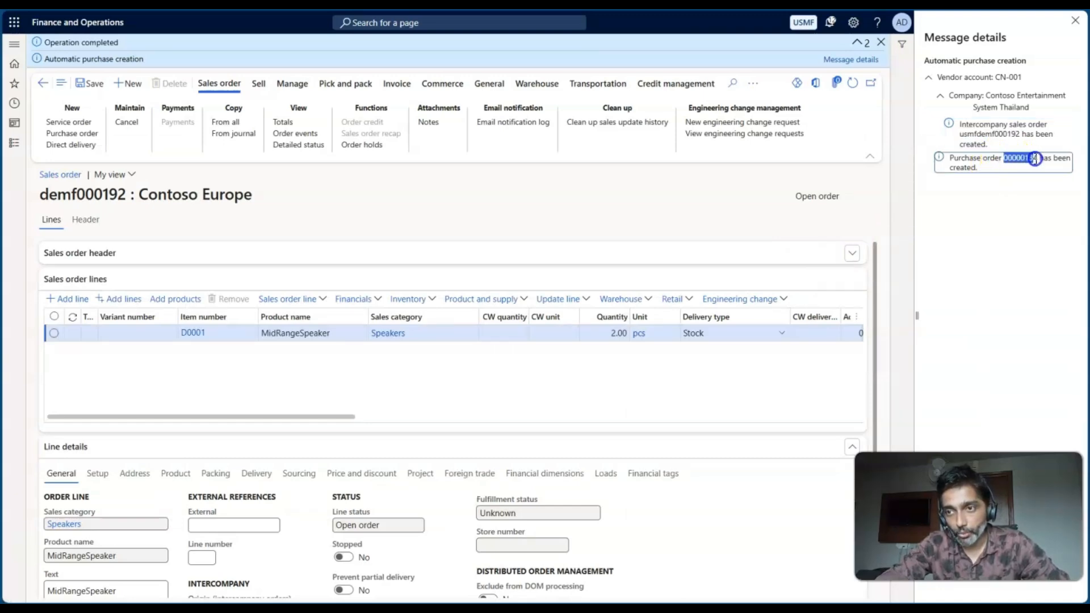
pyautogui.moveTo(1034, 159); pyautogui.dragTo(1037, 160)
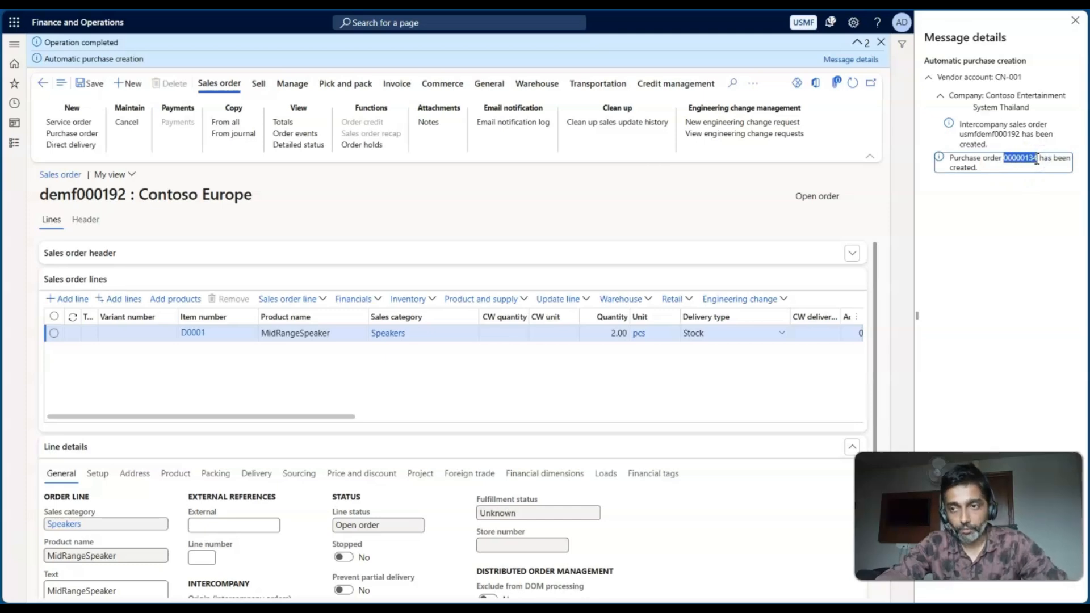
pyautogui.hotkey('alt', 'Tab')
pyautogui.click(691, 264)
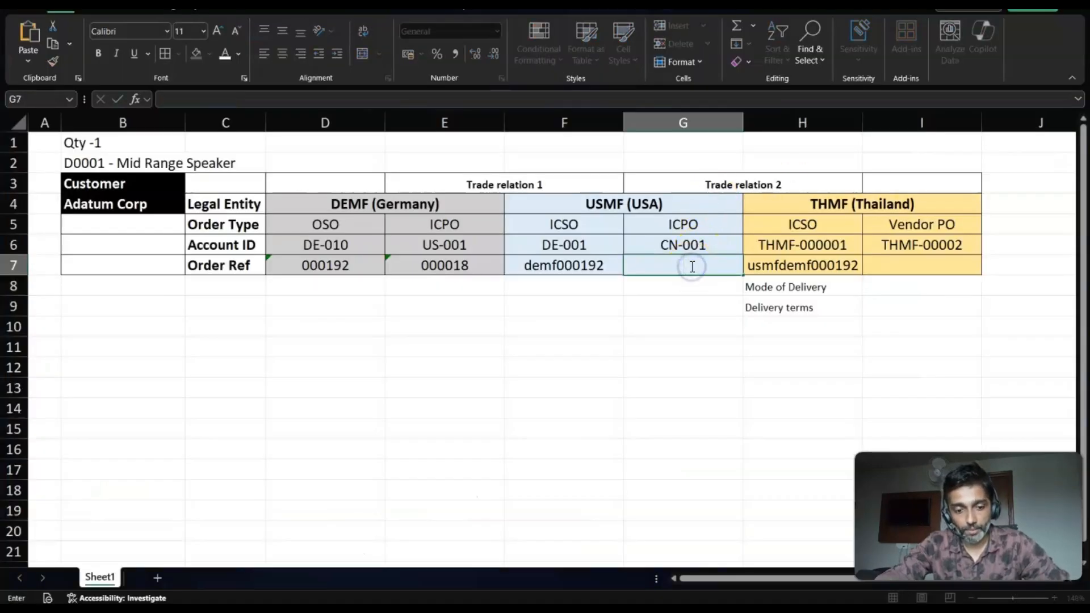
pyautogui.hotkey('ctrl', 'v')
pyautogui.press('Return')
pyautogui.click(691, 266)
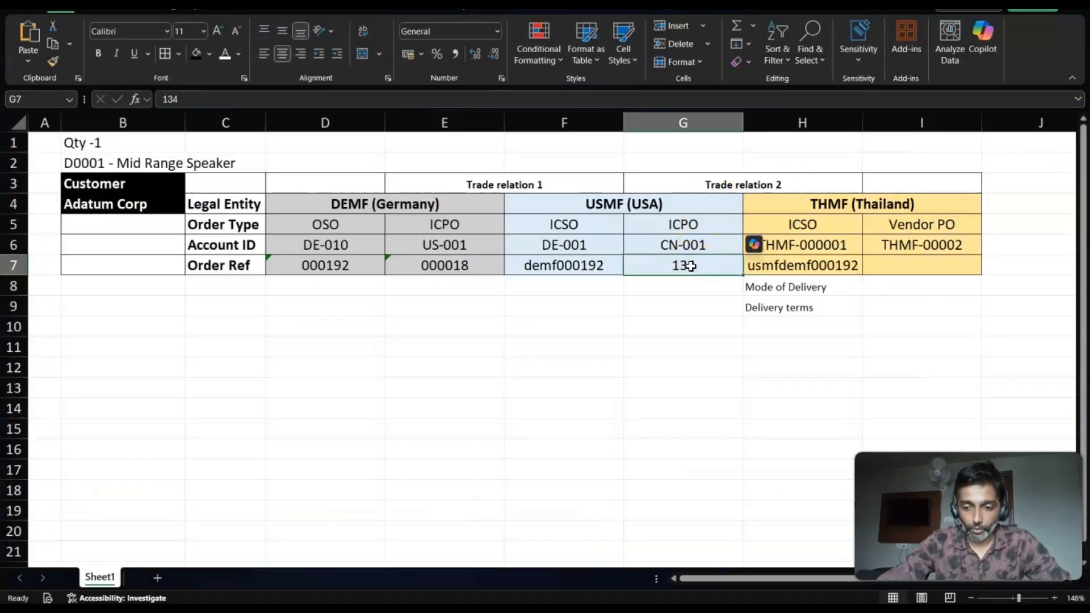
pyautogui.write("'")
pyautogui.hotkey('ctrl', 'v')
pyautogui.press('Return')
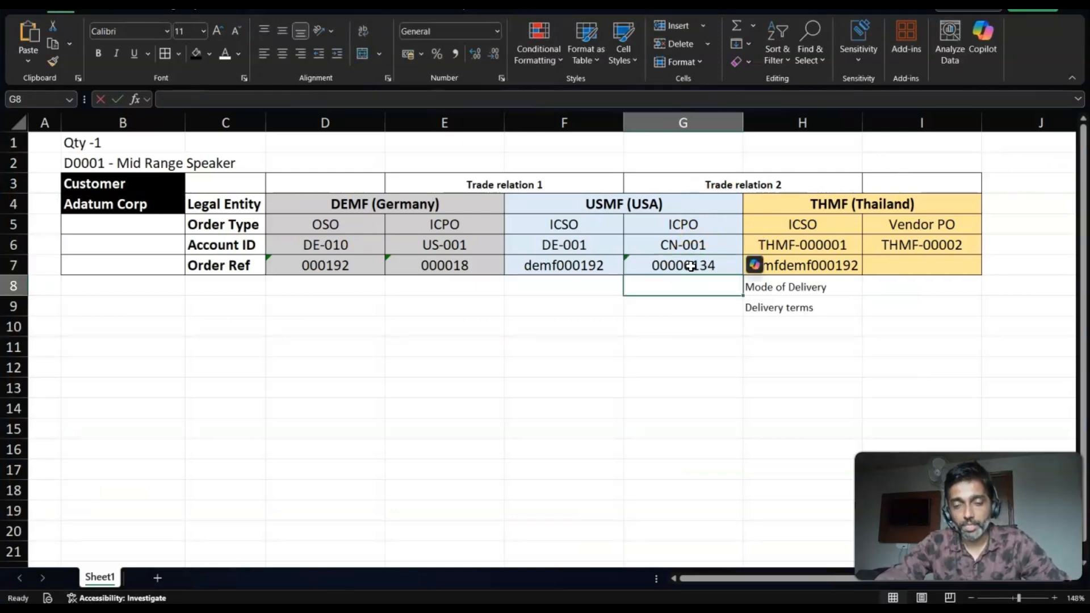
# - Compare the order references of the DEMF OSO, the USMF ICSO and the THMF ICSO in the worksheet
pyautogui.click(535, 326)
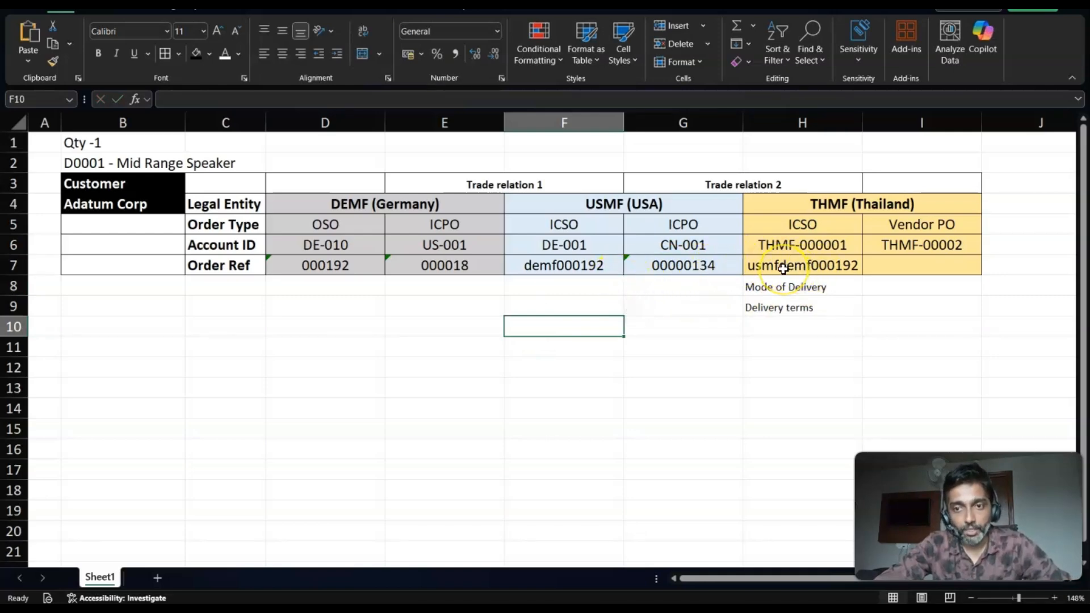
pyautogui.click(322, 269)
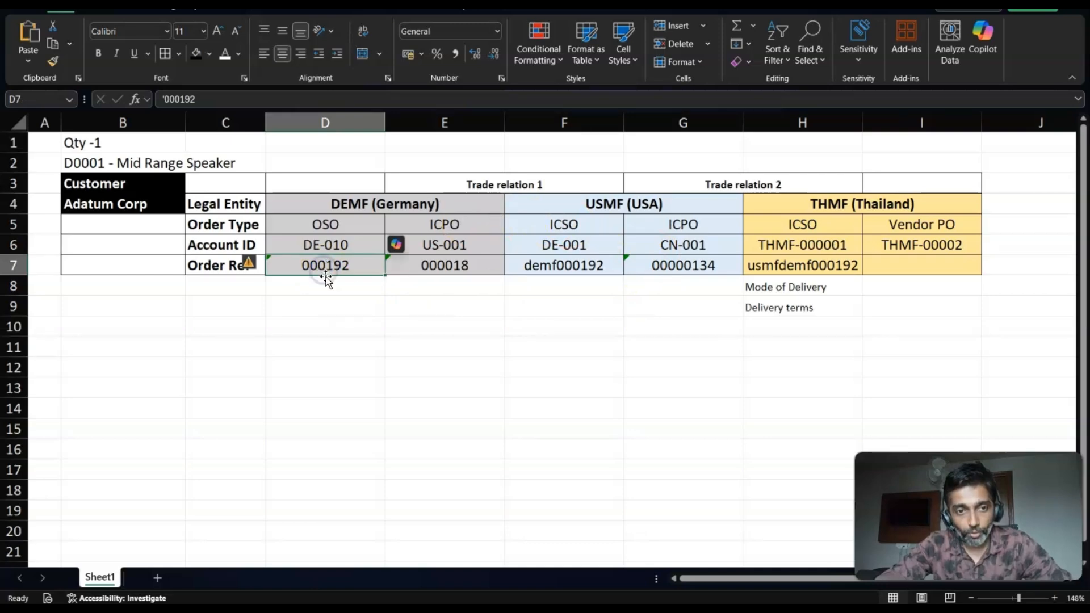
pyautogui.click(546, 269)
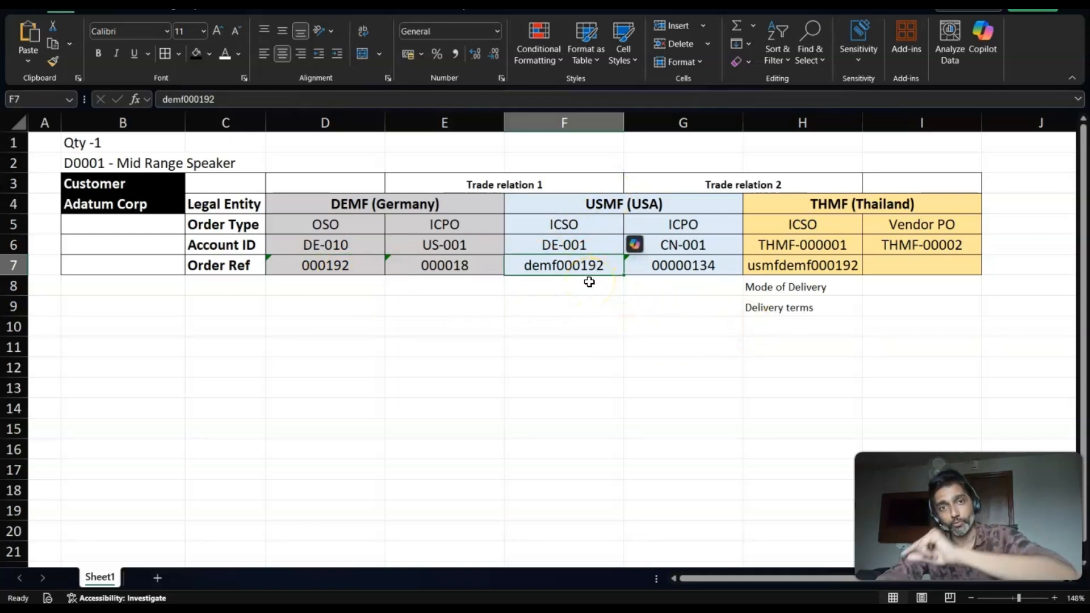
pyautogui.click(771, 266)
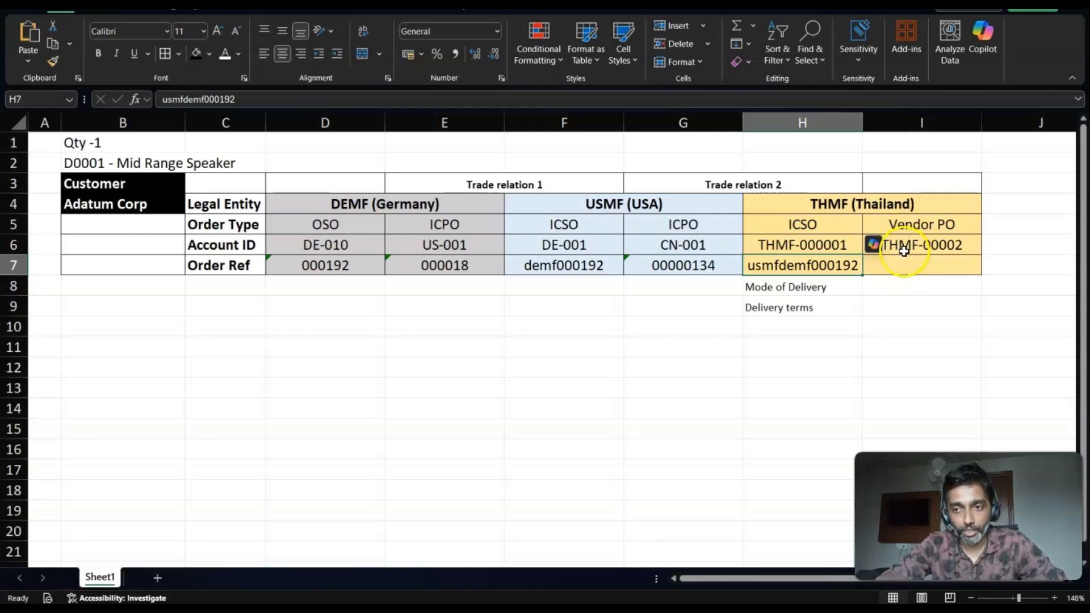
# - Dismiss the messages, open the THMF intercompany sales order through the USMF order's intercompany tracing, and check it against the worksheet's THMF ICSO column
pyautogui.hotkey('alt', 'Tab')
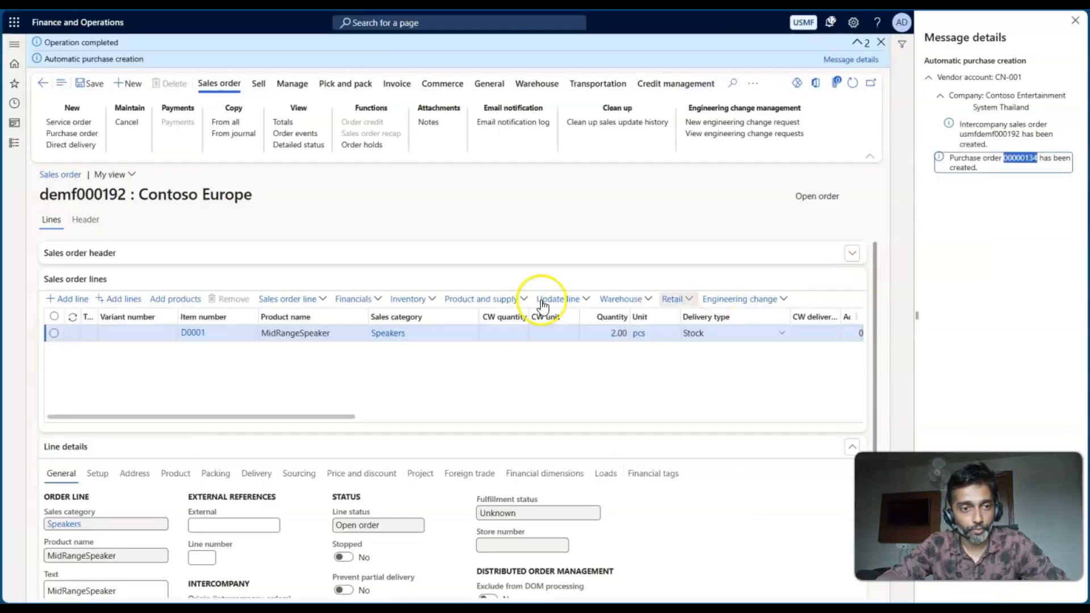
pyautogui.click(1075, 20)
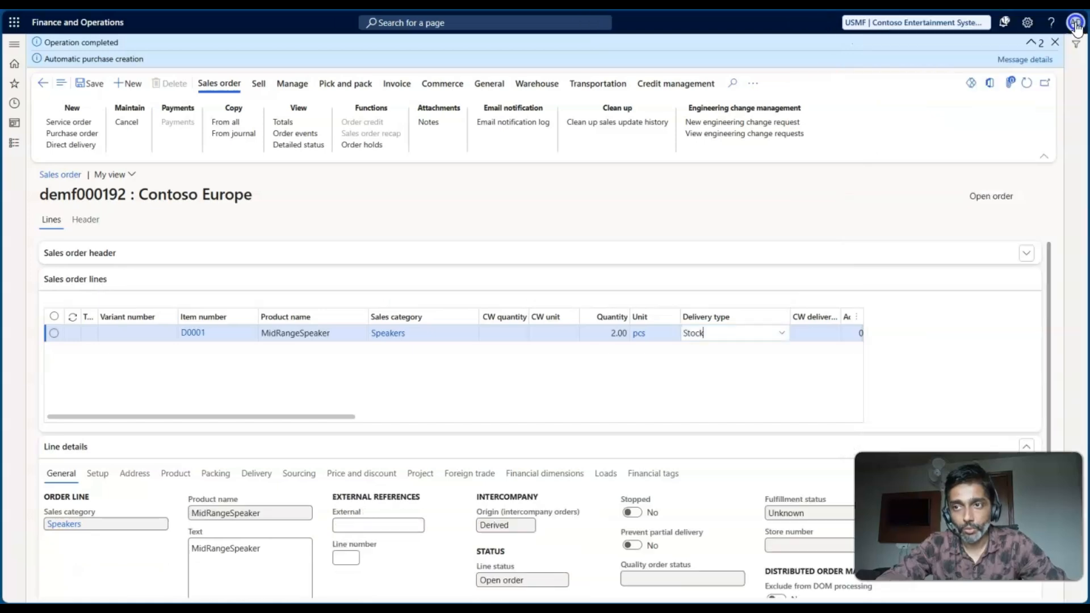
pyautogui.click(1052, 42)
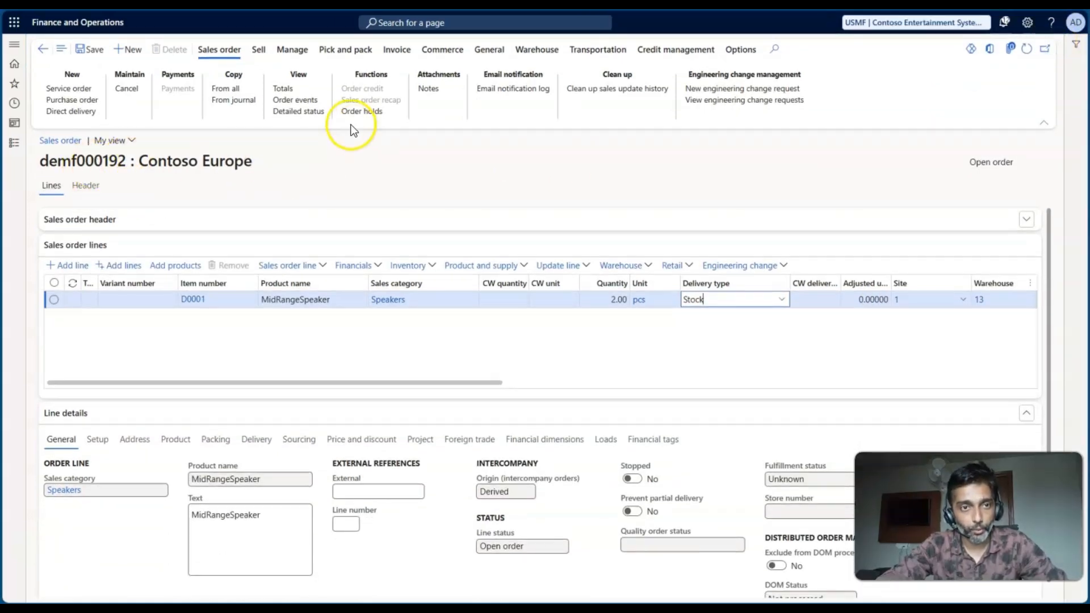
pyautogui.click(278, 55)
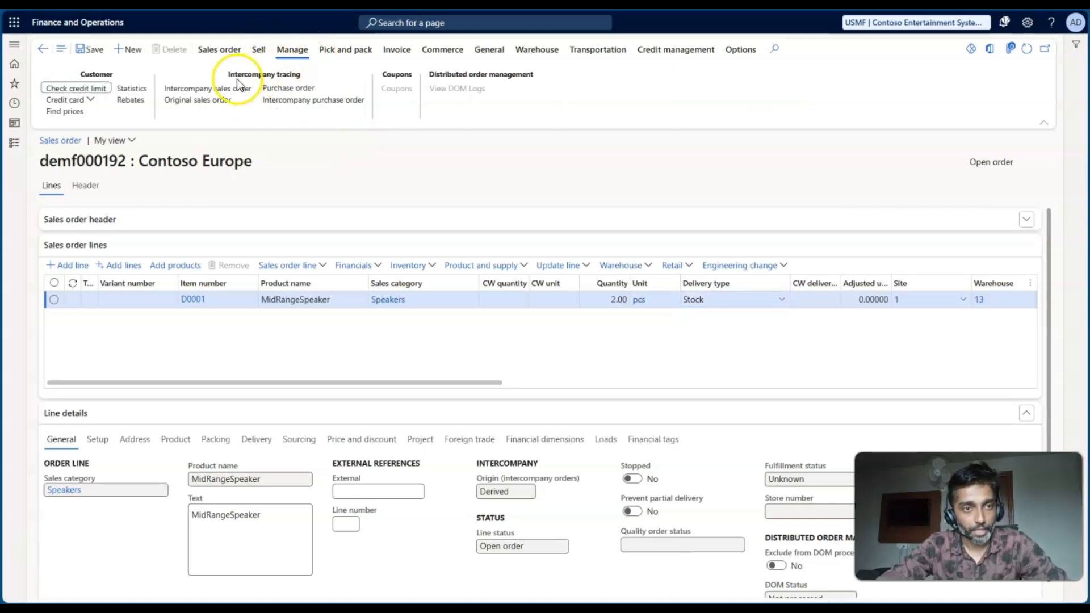
pyautogui.click(208, 89)
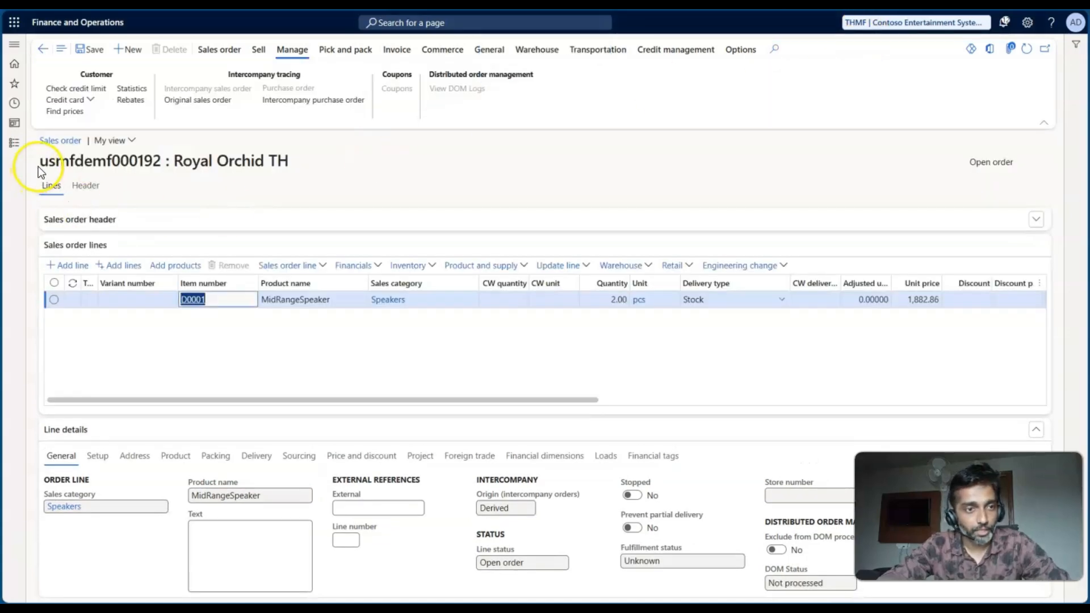
pyautogui.moveTo(40, 162); pyautogui.dragTo(205, 182)
pyautogui.click(264, 198)
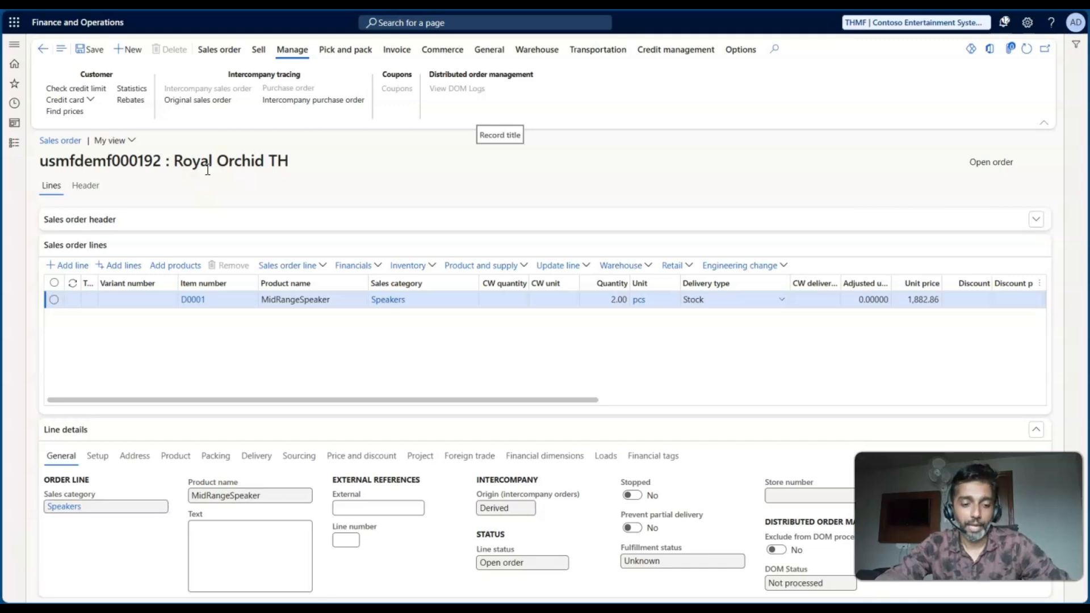
pyautogui.hotkey('alt', 'Tab')
pyautogui.click(805, 121)
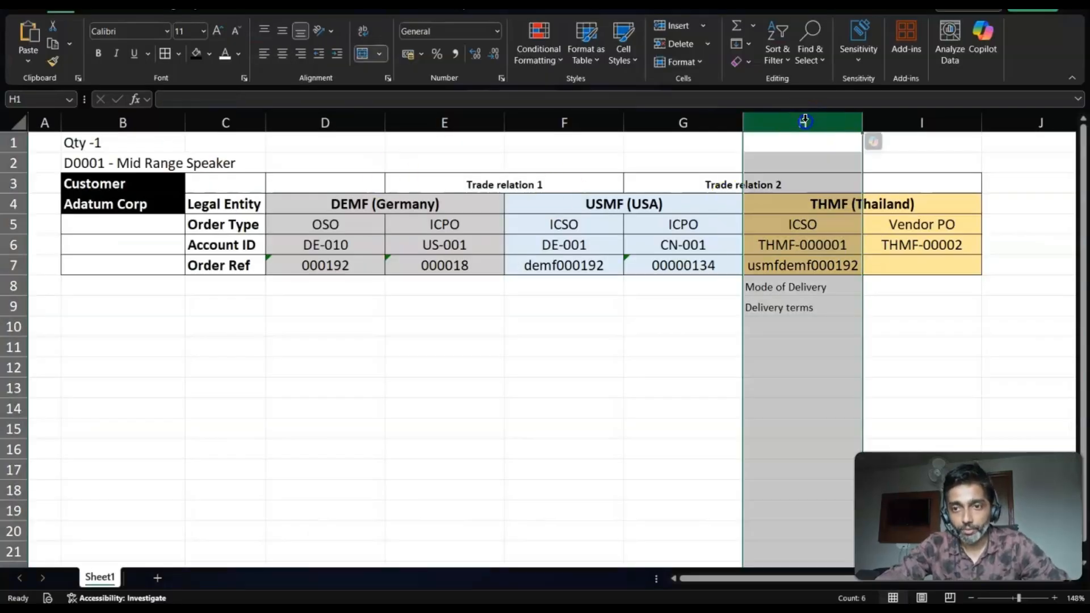
pyautogui.hotkey('alt', 'Tab')
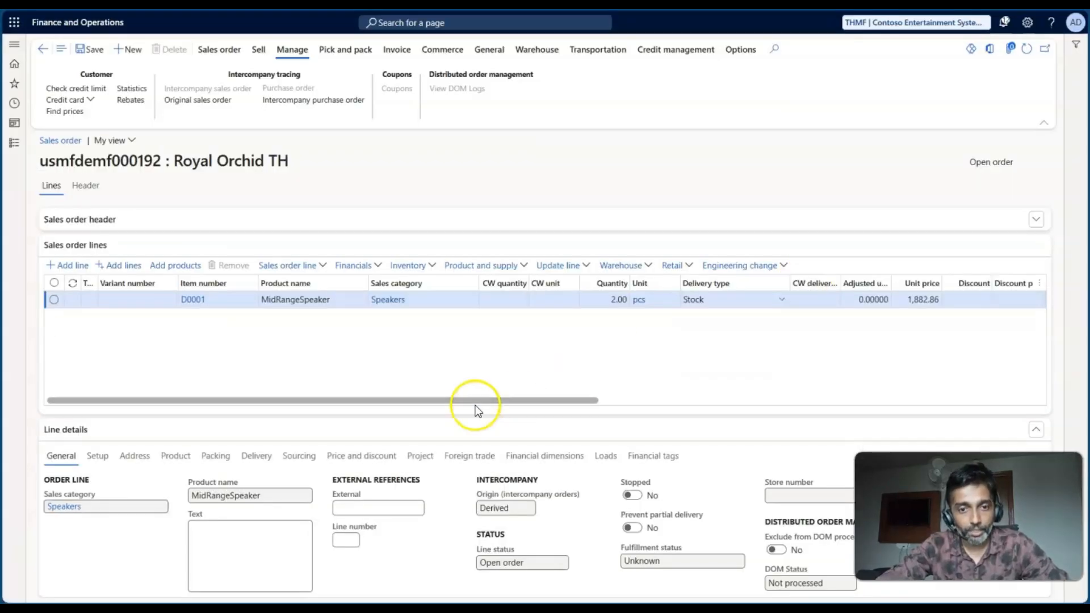
# - Open the inventory reservation for the THMF order's D0001 line and try to reserve 2 pcs at Site 1
pyautogui.click(422, 270)
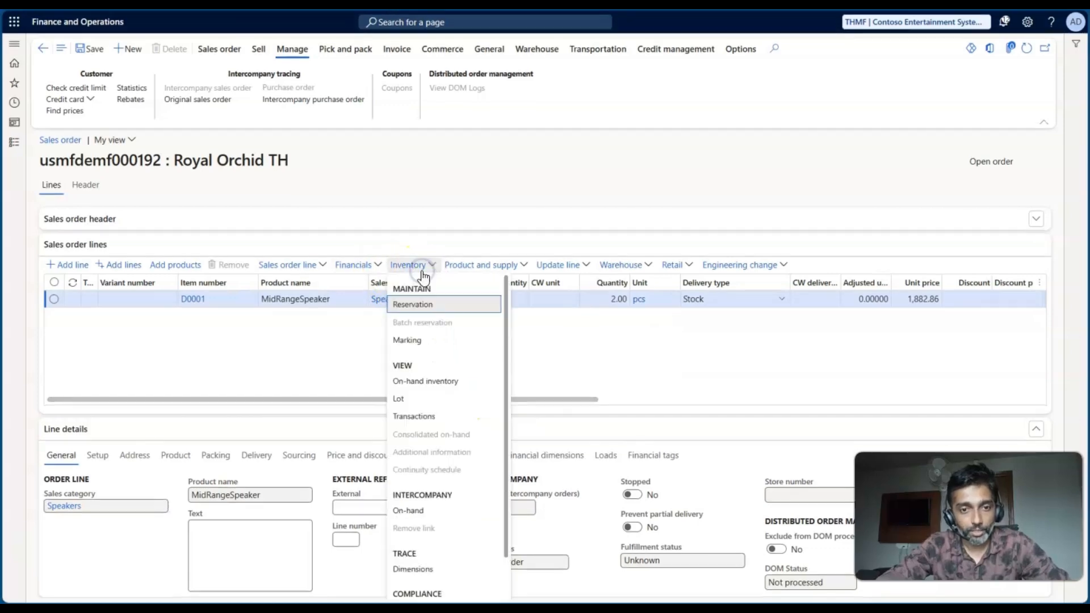
pyautogui.click(417, 307)
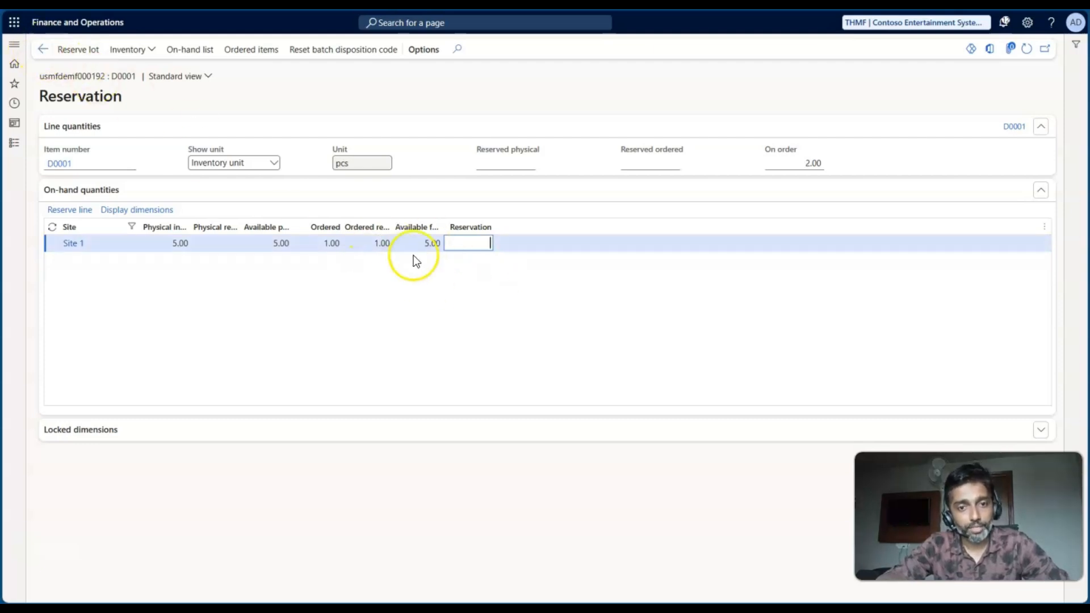
pyautogui.click(42, 51)
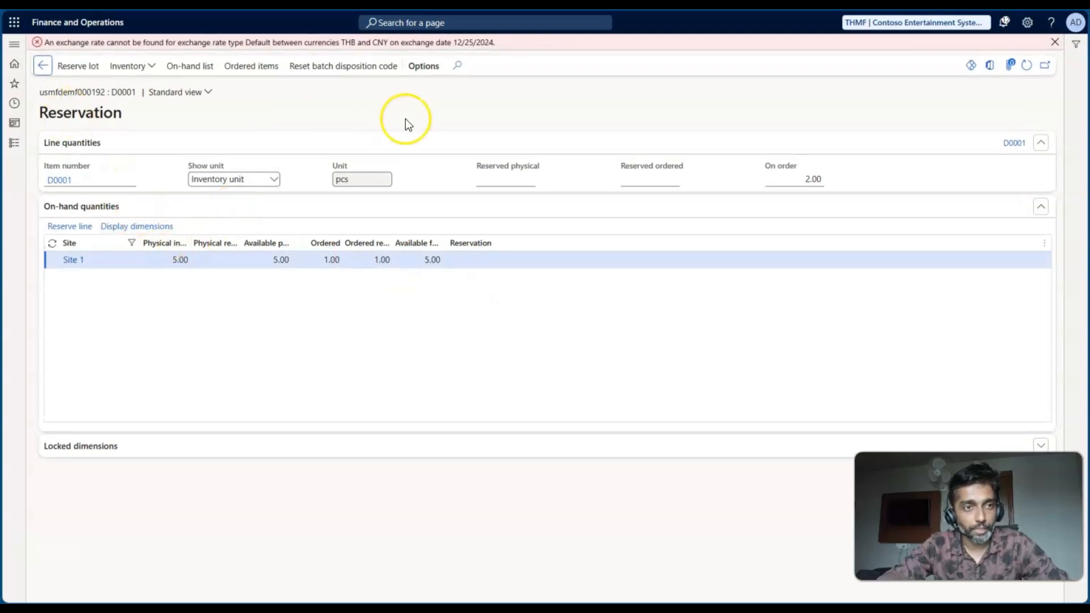
pyautogui.click(1057, 46)
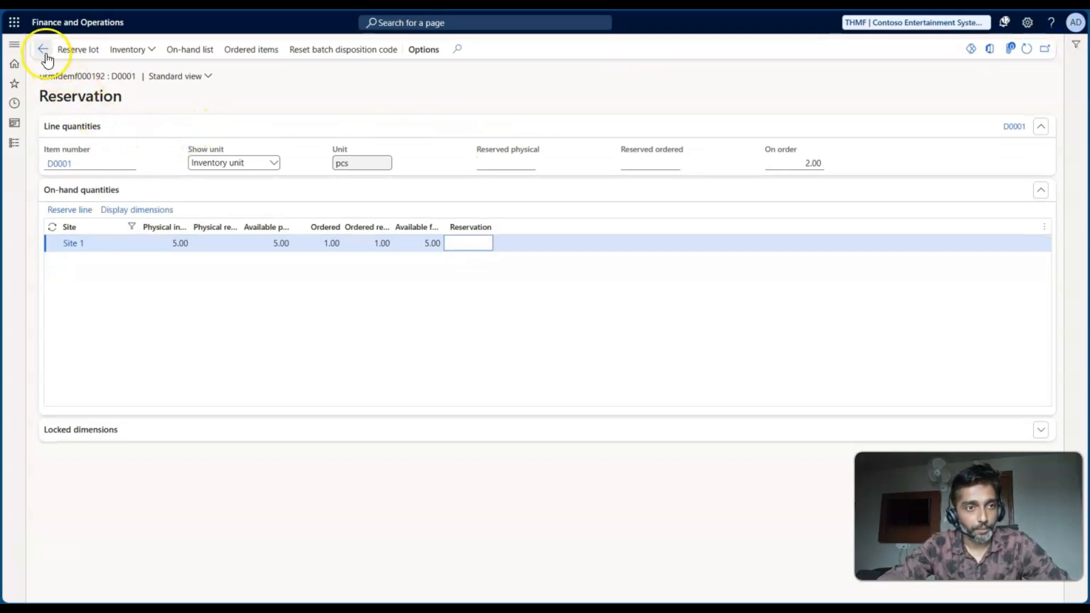
pyautogui.click(386, 193)
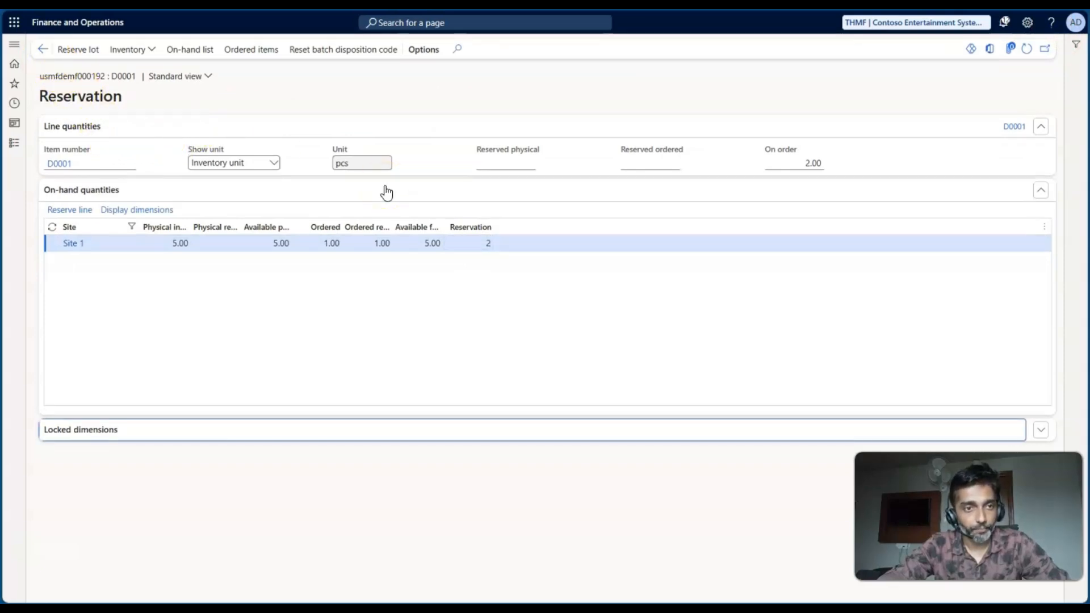
pyautogui.click(44, 48)
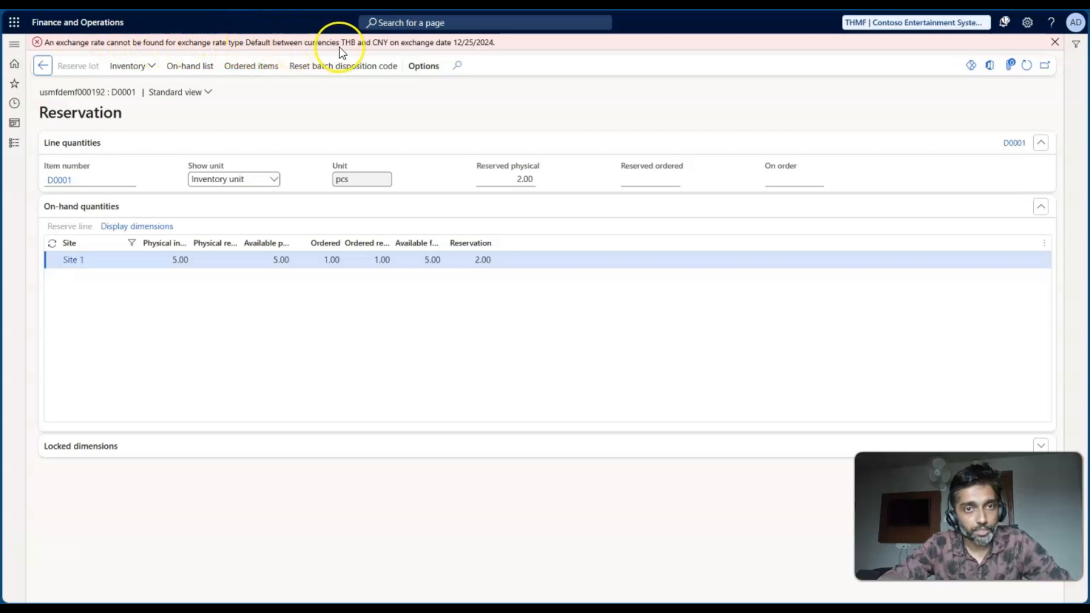
# - Examine the currency pair and date in the exchange rate error, and review the worksheet's columns for trade relations 1 and 2
pyautogui.moveTo(343, 45); pyautogui.dragTo(380, 45)
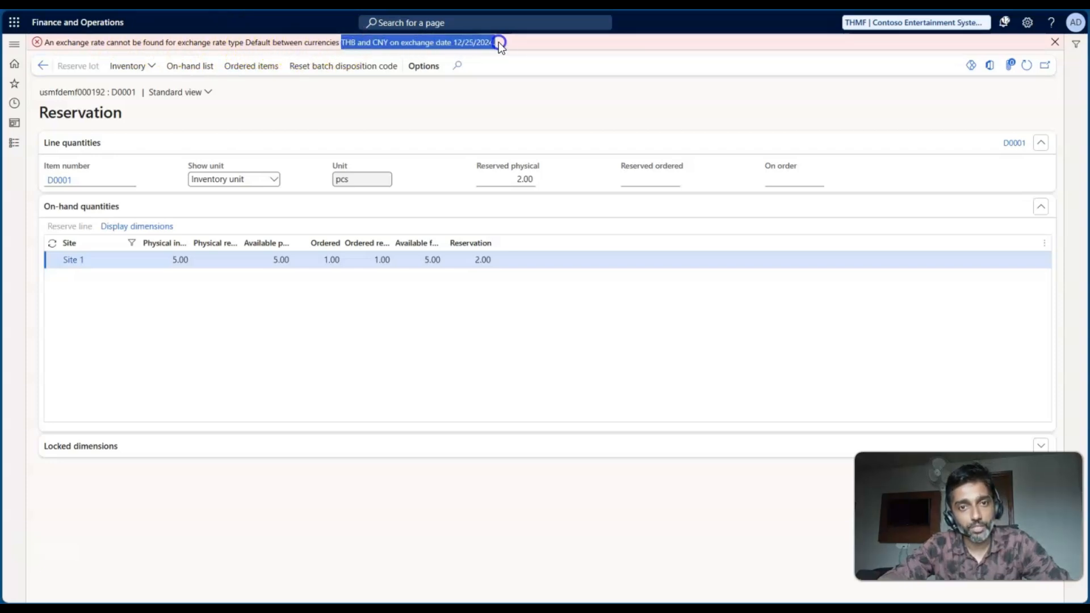
pyautogui.moveTo(498, 42); pyautogui.dragTo(506, 42)
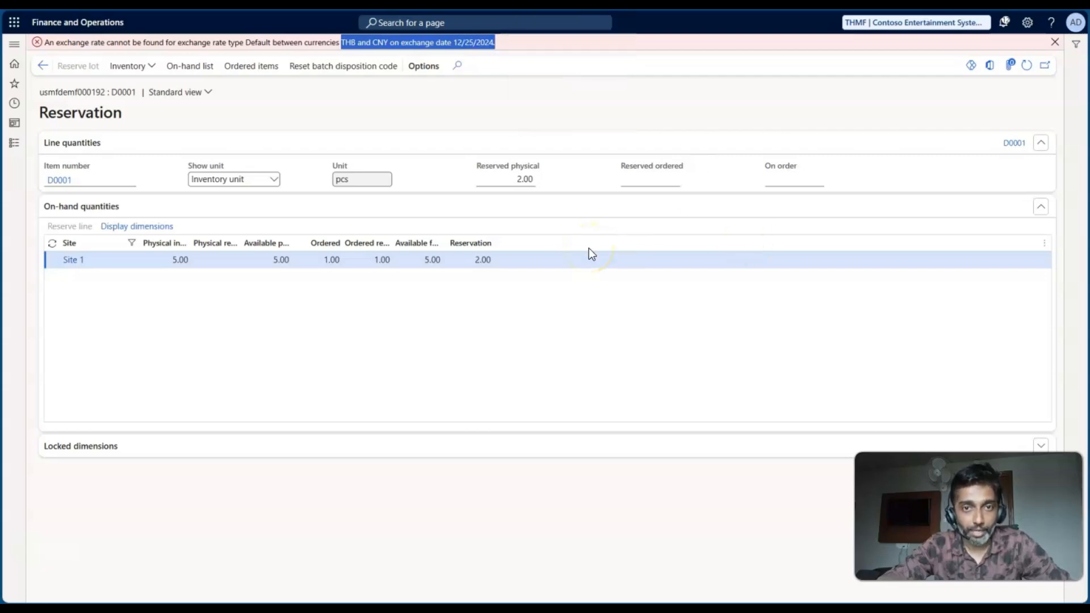
pyautogui.hotkey('alt', 'Tab')
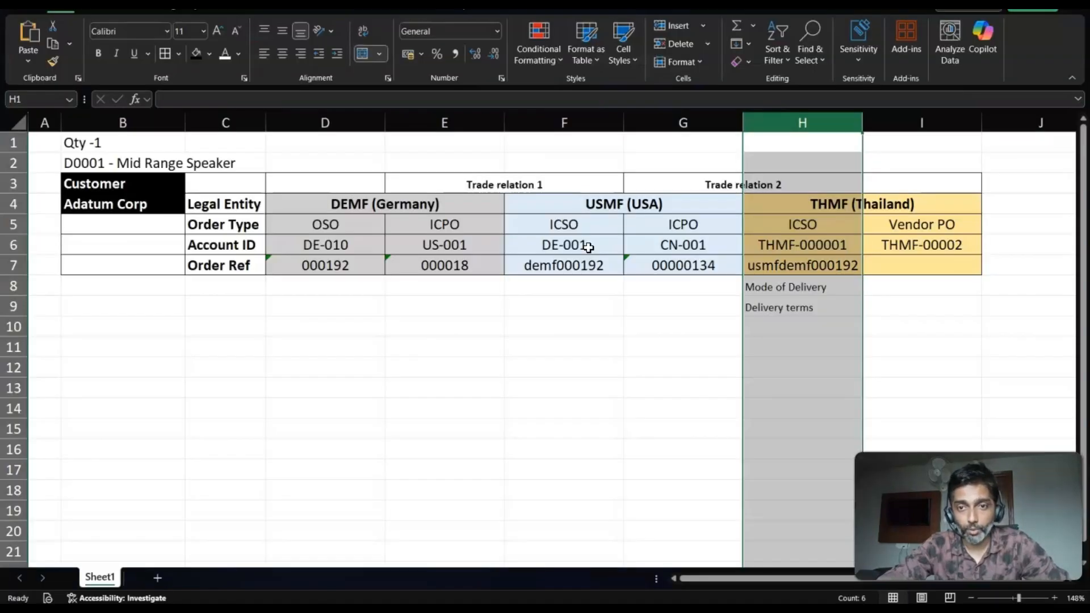
pyautogui.moveTo(401, 115); pyautogui.dragTo(540, 120)
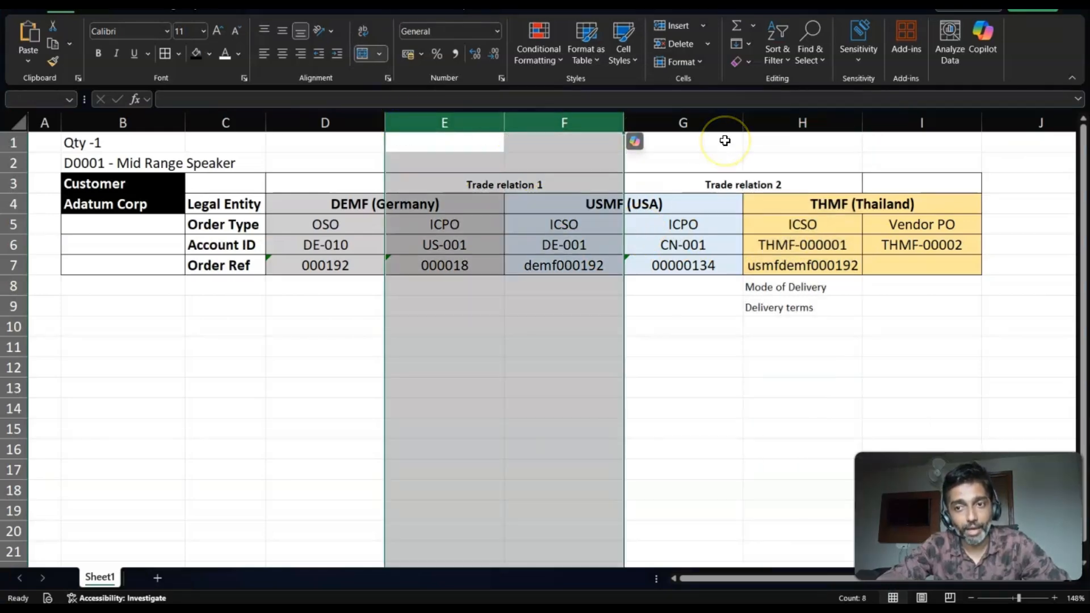
pyautogui.keyDown('ctrl'); pyautogui.click(780, 121); pyautogui.keyUp('ctrl')
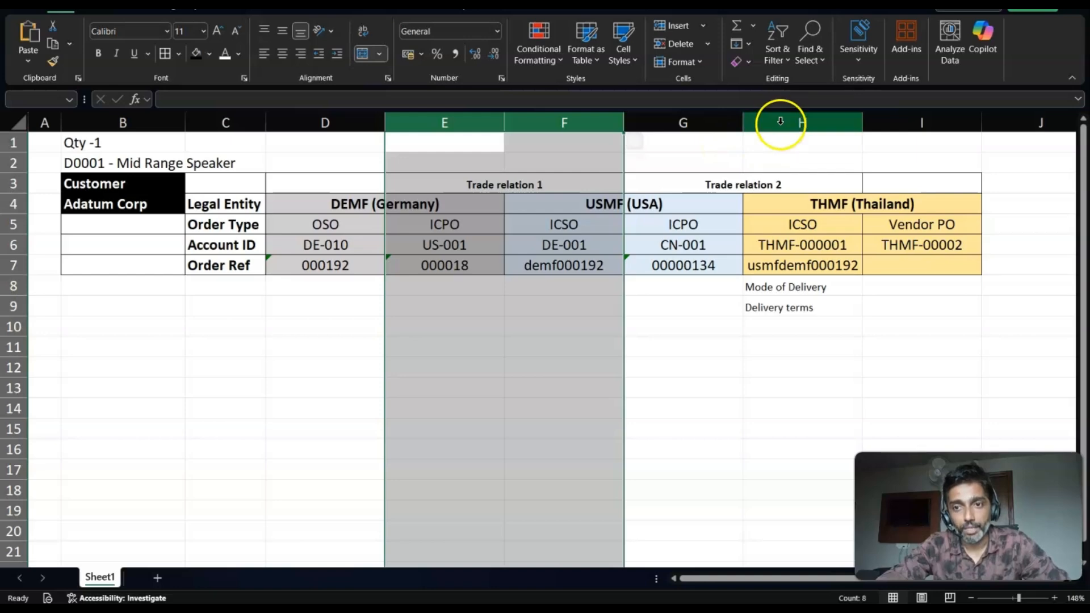
pyautogui.click(691, 121)
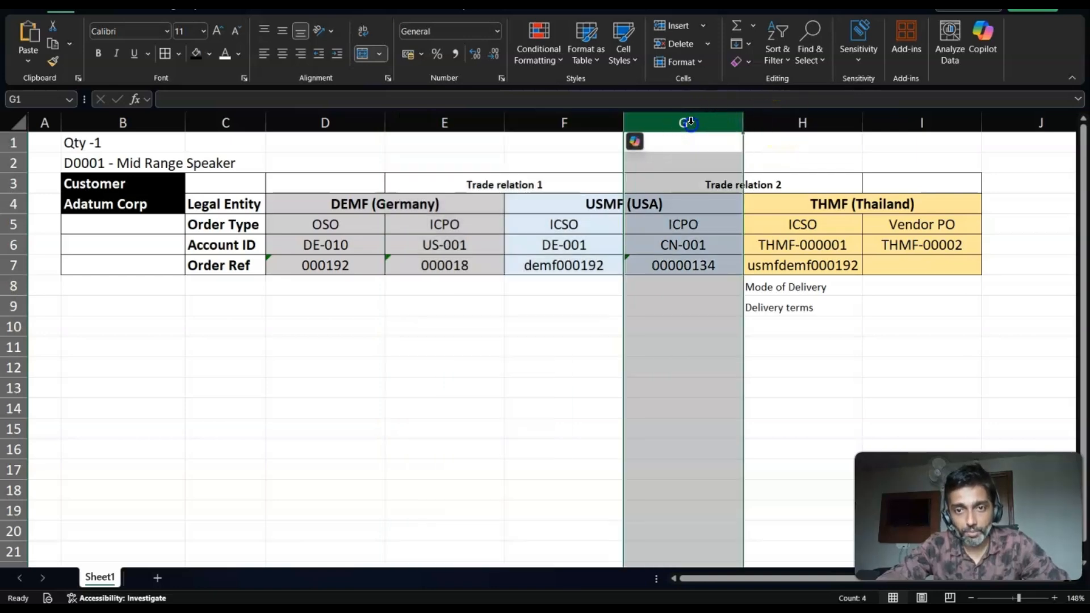
pyautogui.click(778, 121)
# - Set the D0001 reservation at Site 1 to 0, dismiss the exchange rate error and refresh the reservation page
pyautogui.hotkey('alt', 'Tab')
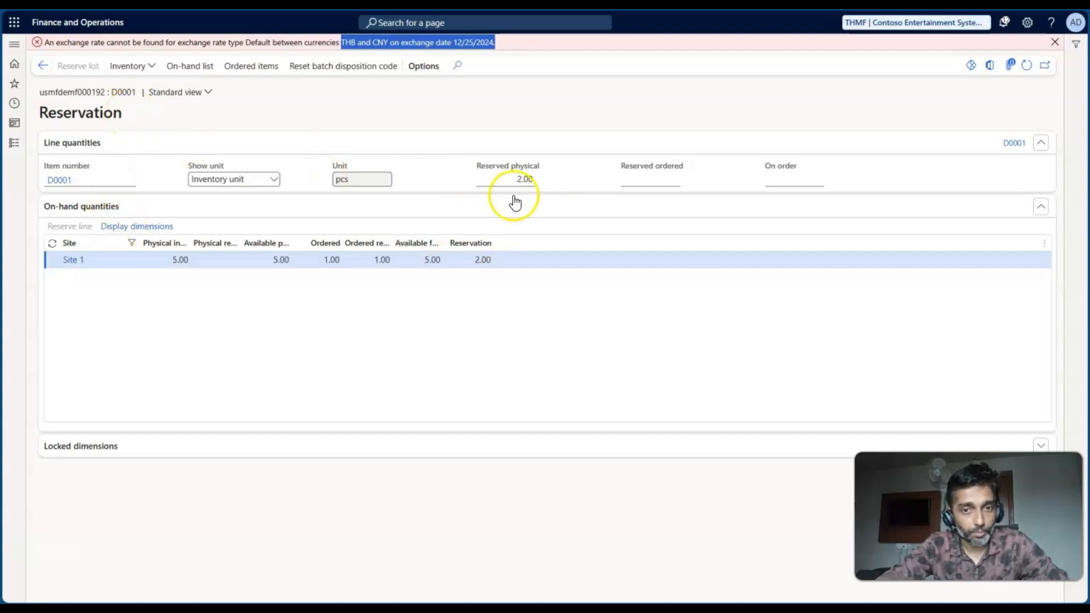
pyautogui.click(483, 260)
pyautogui.write('0')
pyautogui.press('Tab')
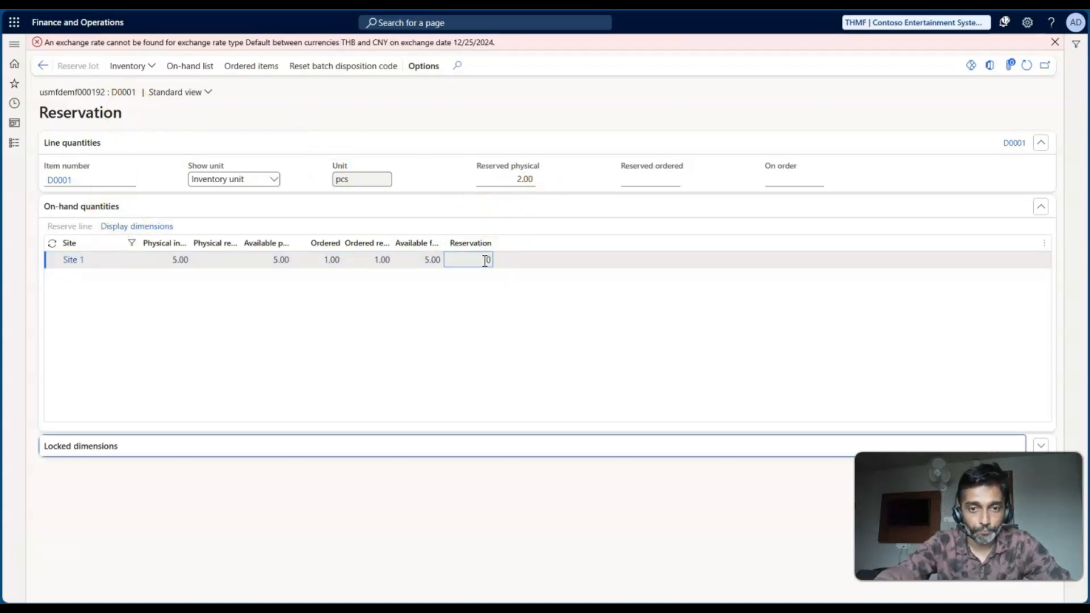
pyautogui.click(1056, 42)
pyautogui.click(1025, 51)
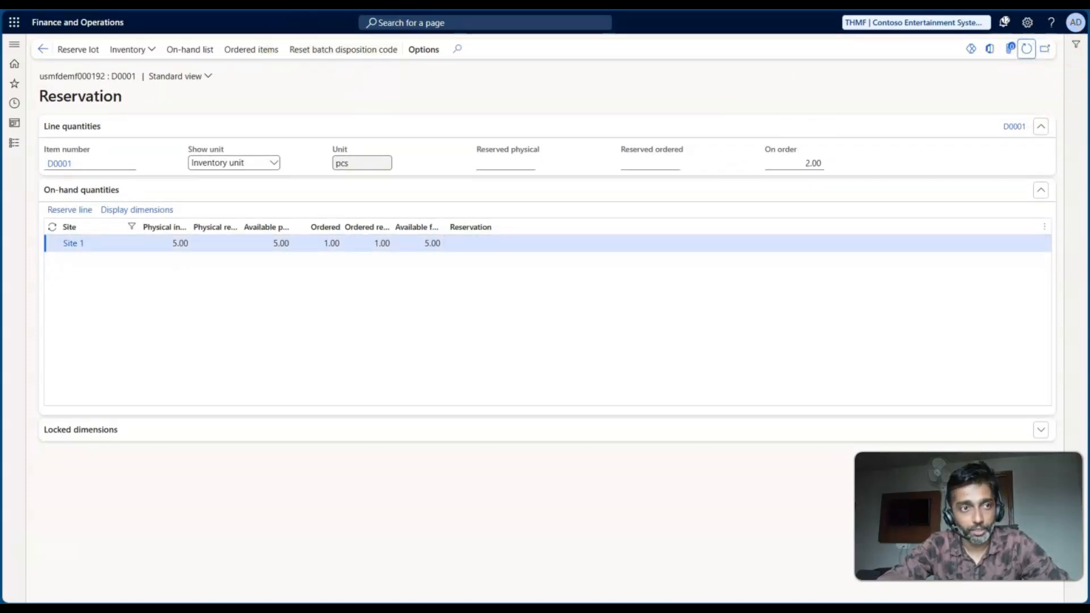
# - Review the worksheet's order columns from DEMF through USMF to THMF, following the paired orders of trade relations 1 and 2
pyautogui.hotkey('alt', 'Tab')
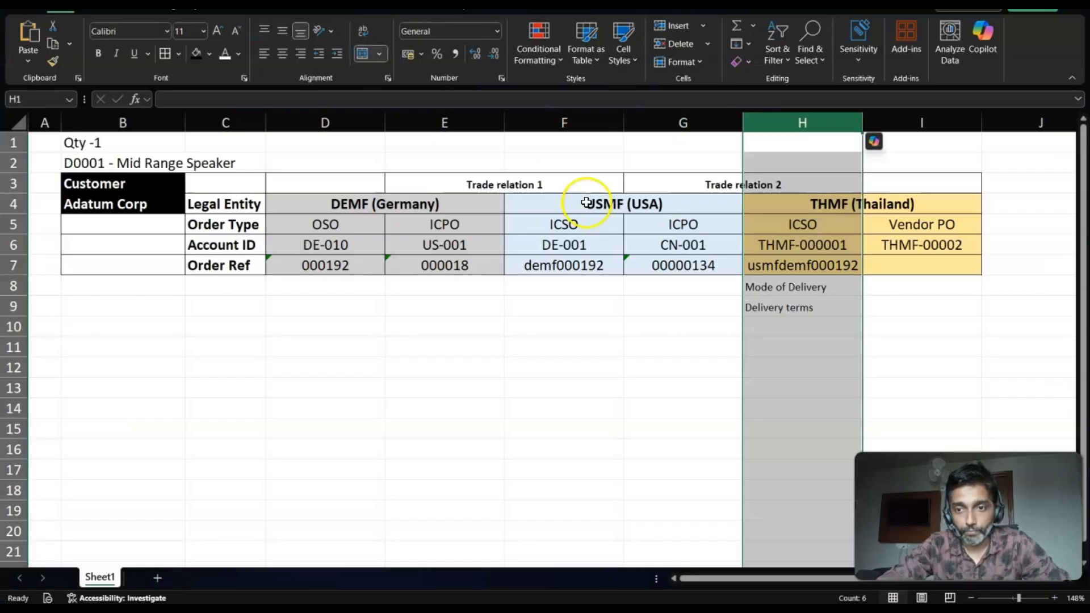
pyautogui.click(803, 245)
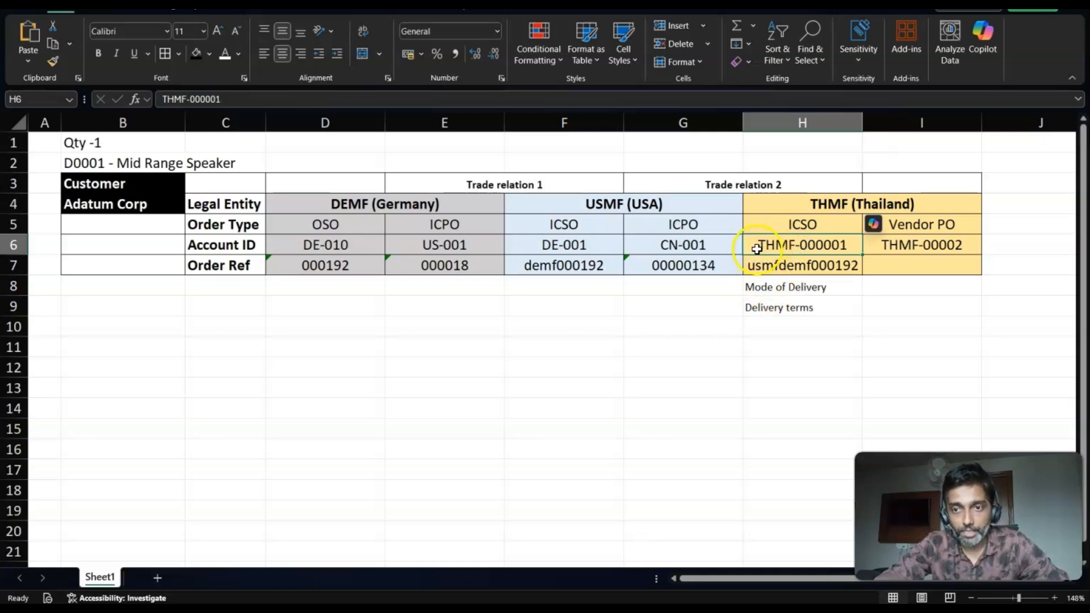
pyautogui.moveTo(362, 123); pyautogui.dragTo(445, 126)
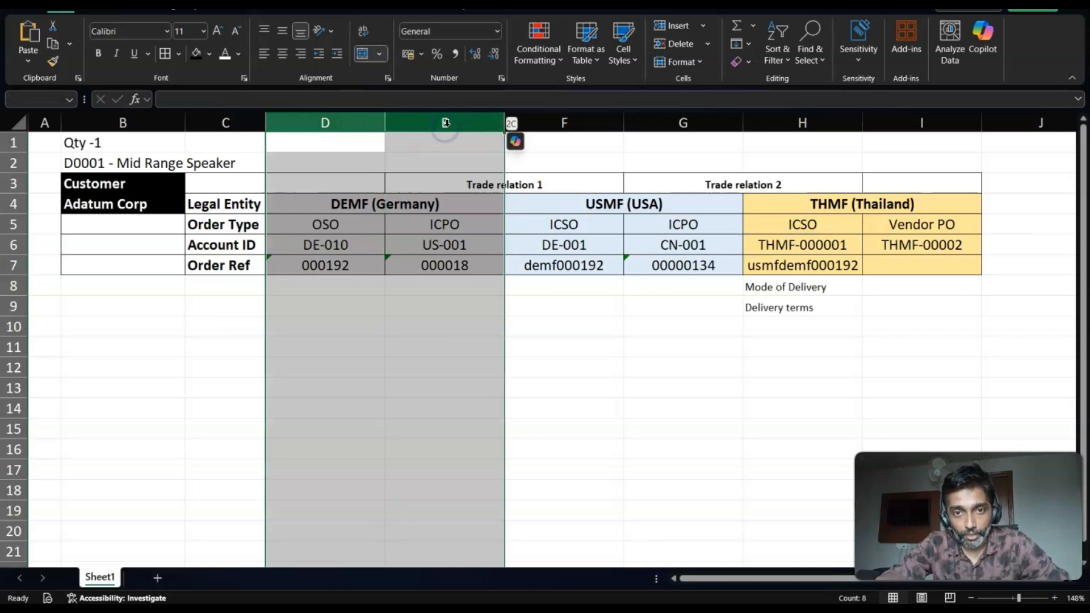
pyautogui.click(359, 120)
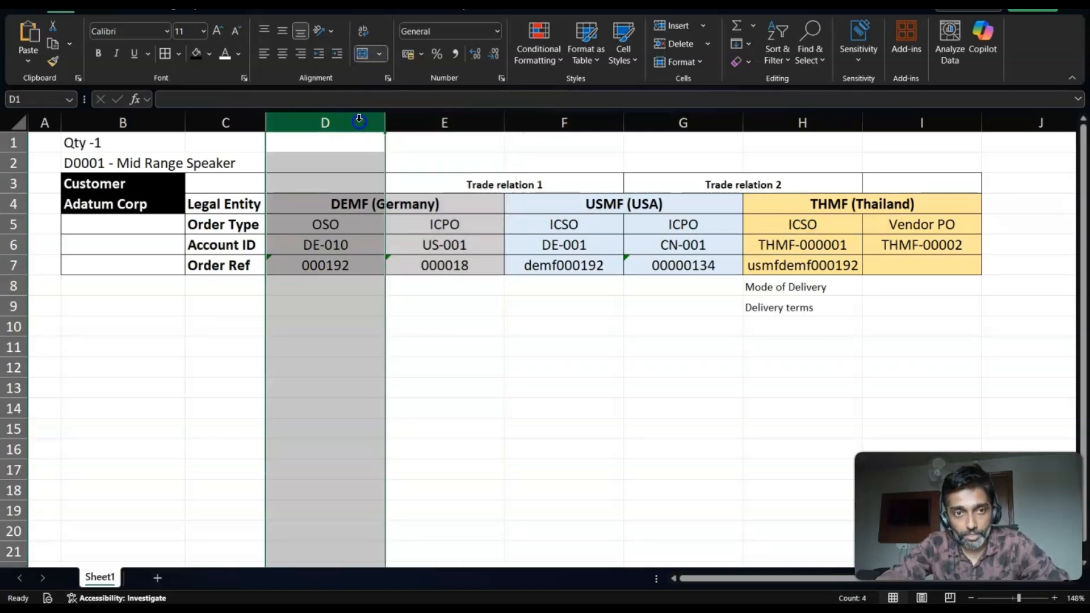
pyautogui.keyDown('shift'); pyautogui.click(416, 122); pyautogui.keyUp('shift')
pyautogui.click(441, 122)
pyautogui.moveTo(504, 118); pyautogui.dragTo(516, 117)
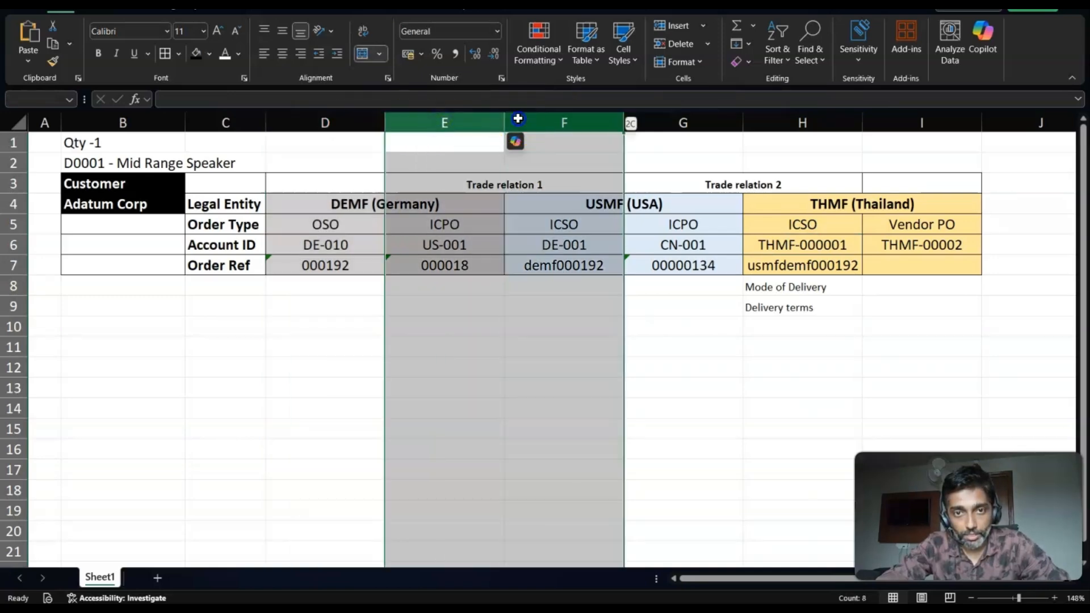
pyautogui.click(570, 117)
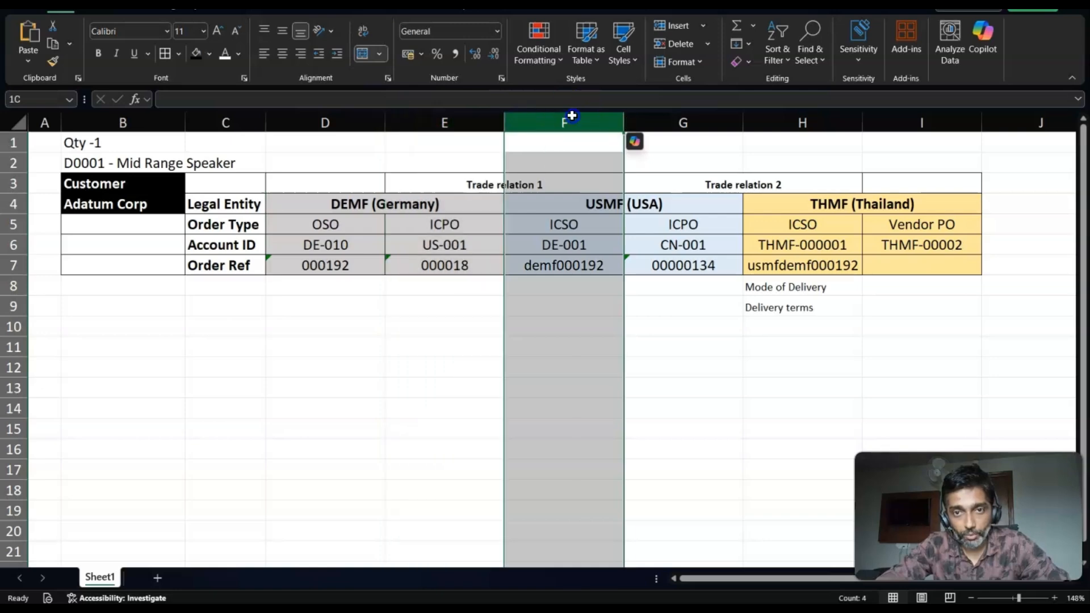
pyautogui.keyDown('shift'); pyautogui.click(664, 112); pyautogui.keyUp('shift')
pyautogui.click(706, 120)
pyautogui.keyDown('shift'); pyautogui.click(790, 113); pyautogui.keyUp('shift')
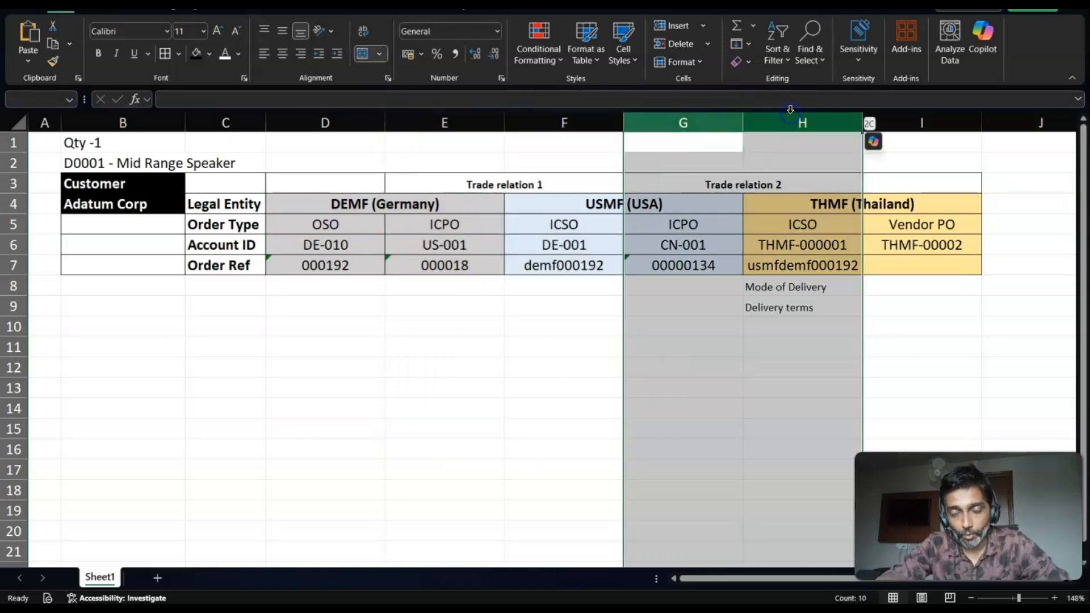
pyautogui.click(793, 126)
pyautogui.press('shift')
pyautogui.press('shift')
pyautogui.press('shift')
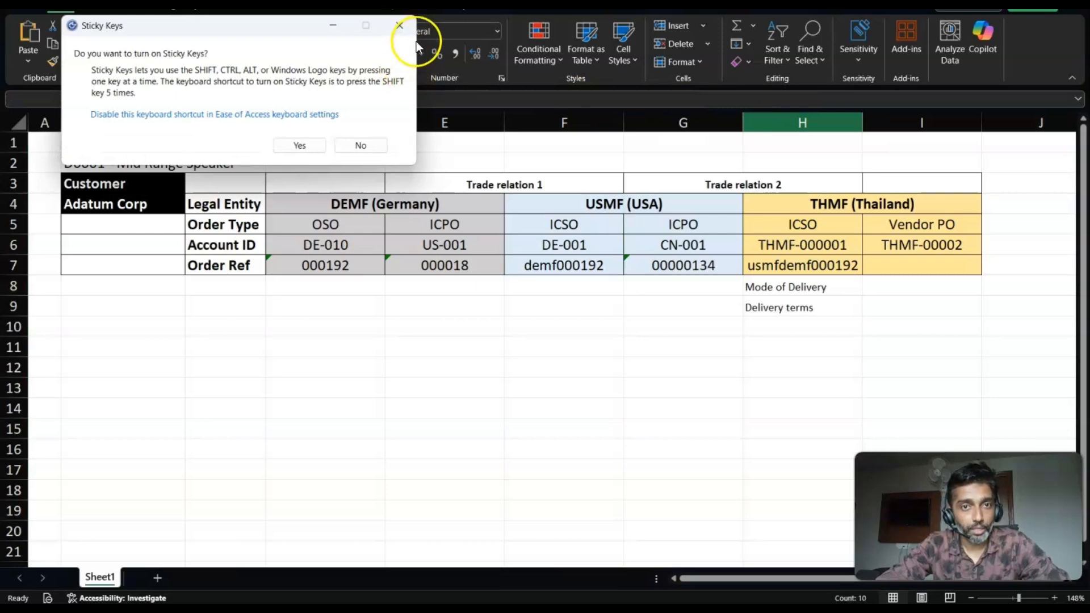
pyautogui.click(400, 25)
# - Switch back to Finance and Operations, open the THMF intercompany sales order for this chain and start creating a purchase order from it
pyautogui.click(698, 257)
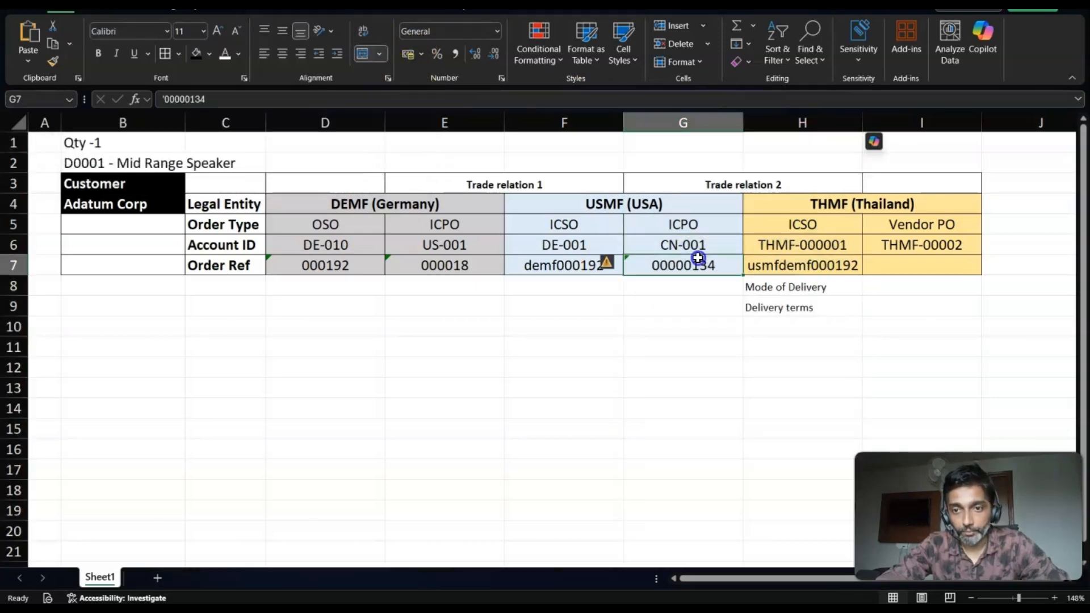
pyautogui.click(773, 245)
pyautogui.hotkey('alt', 'Tab')
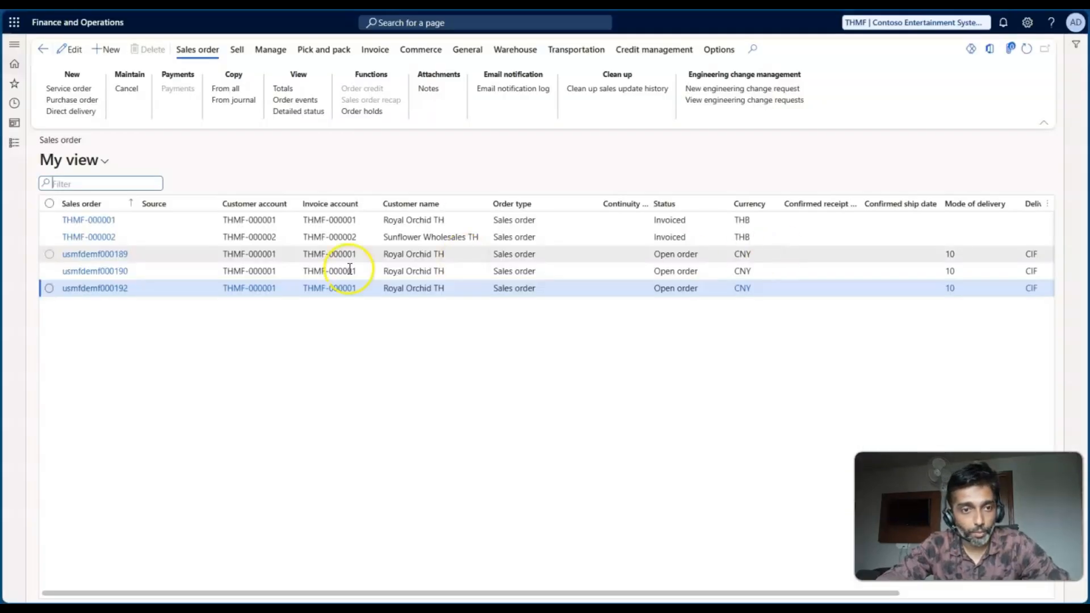
pyautogui.click(104, 291)
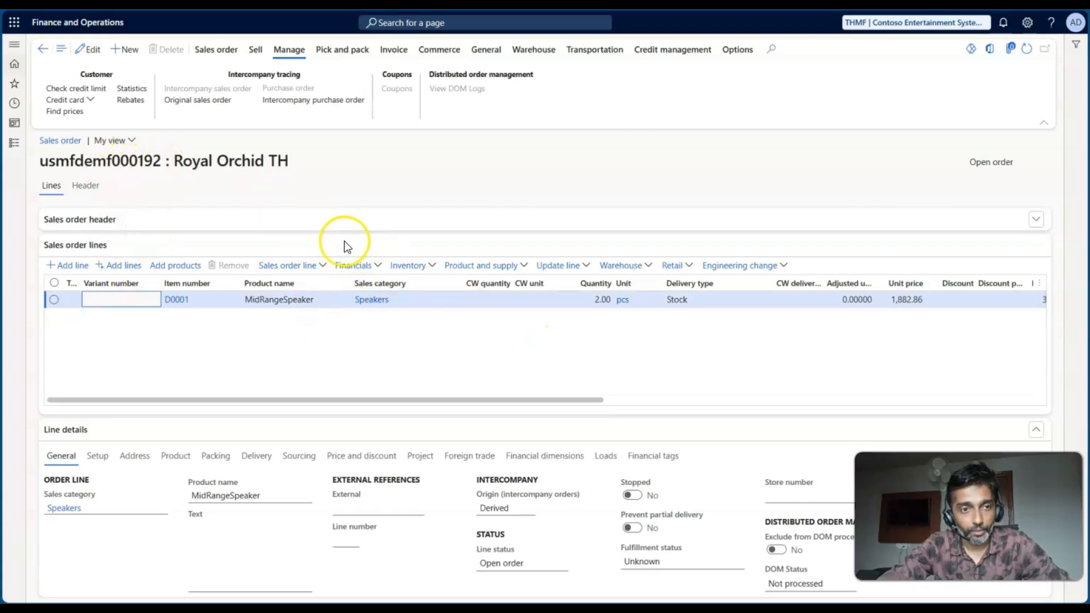
pyautogui.click(216, 51)
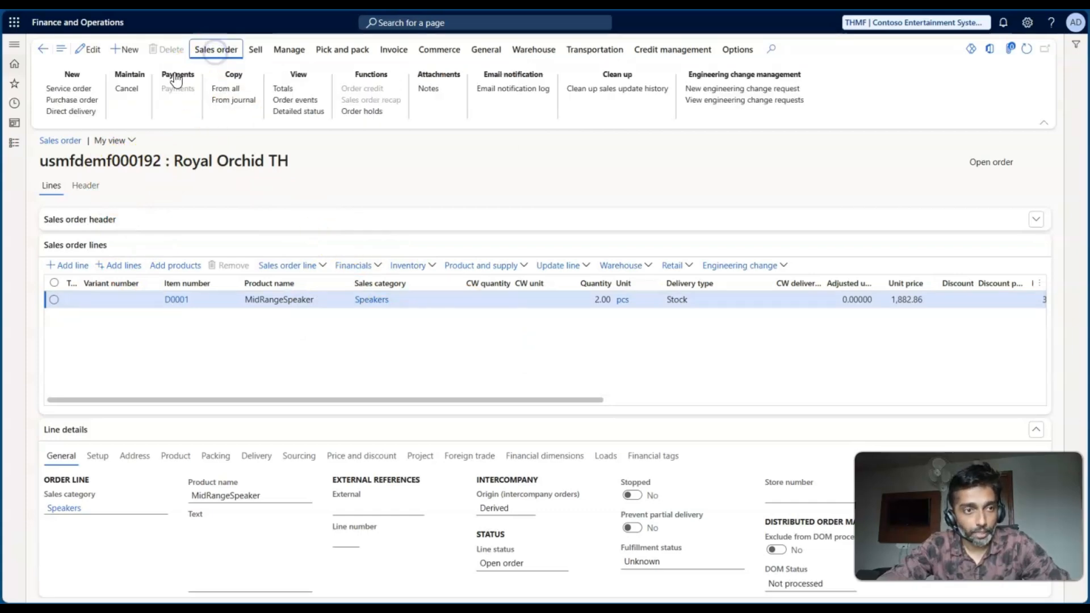
pyautogui.click(90, 97)
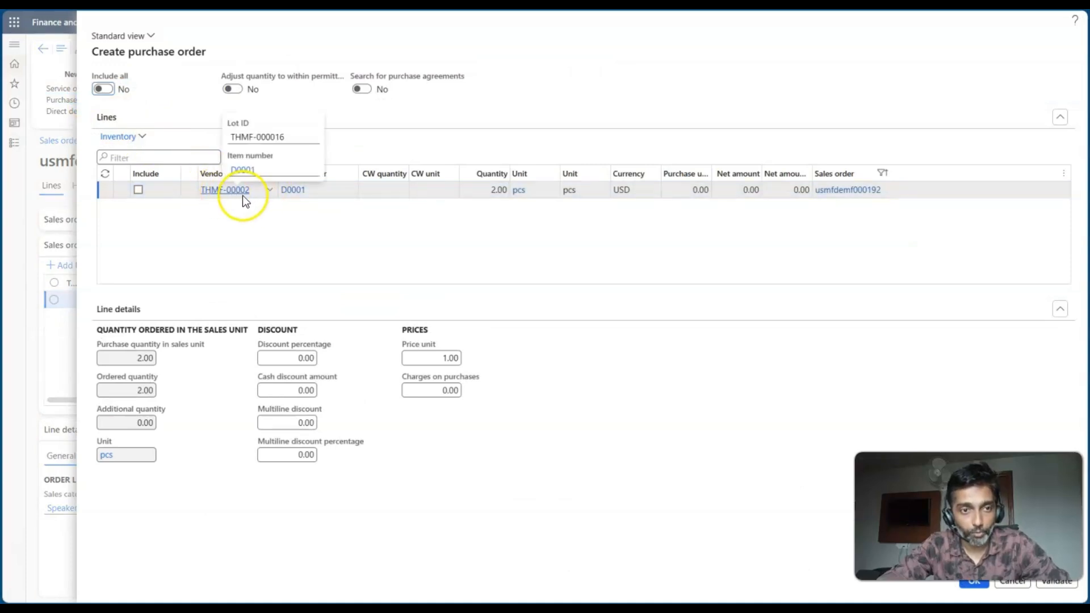
# - Check the vendor account against the worksheet's Vendor PO column, include the D0001 line and create the purchase order
pyautogui.hotkey('alt', 'Tab')
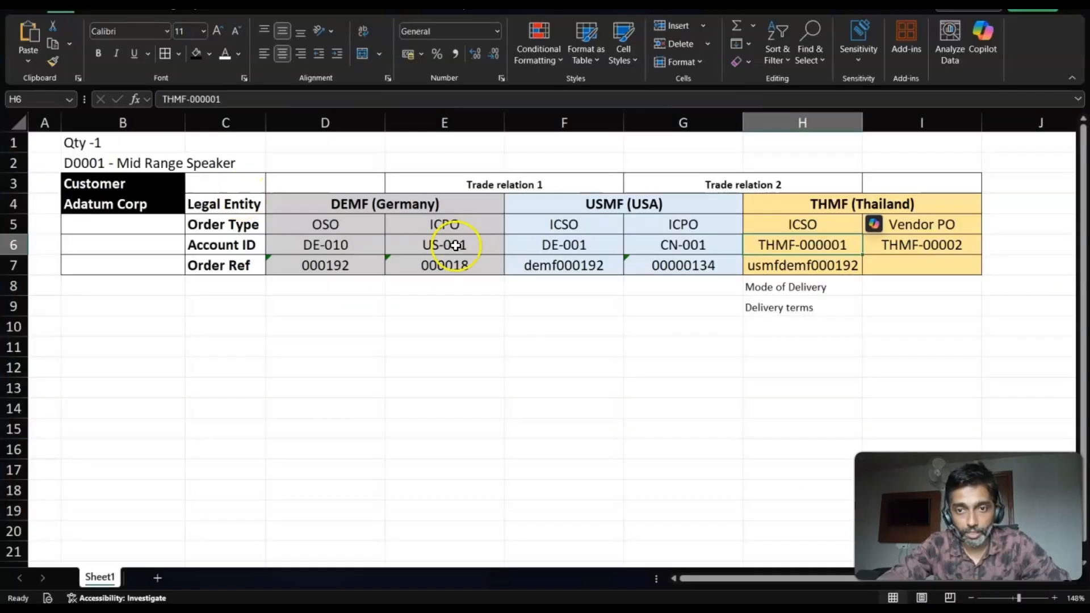
pyautogui.click(900, 245)
pyautogui.hotkey('alt', 'Tab')
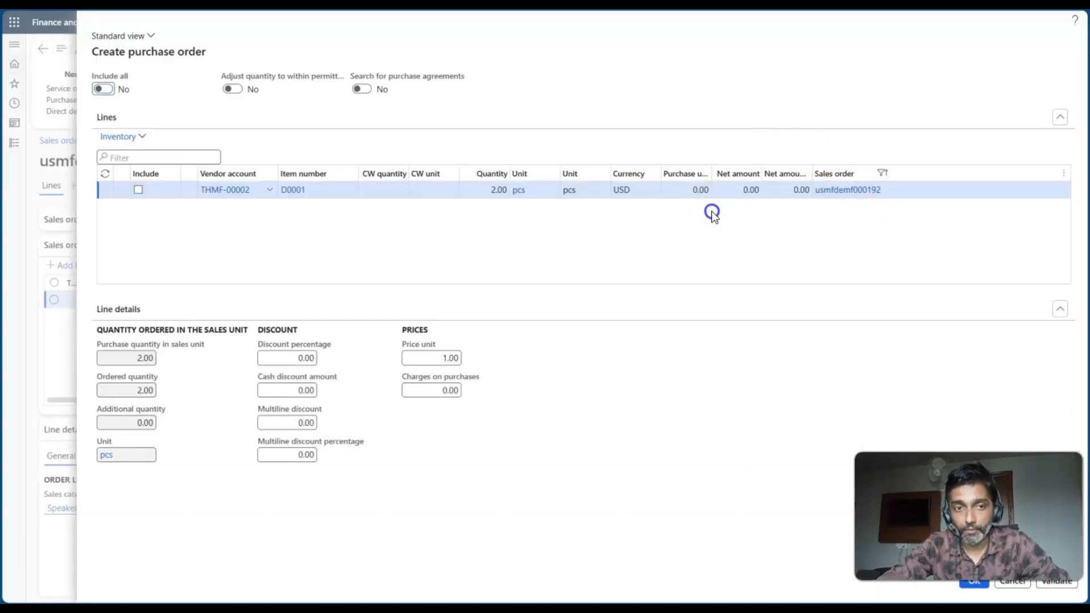
pyautogui.hotkey('alt', 'Tab')
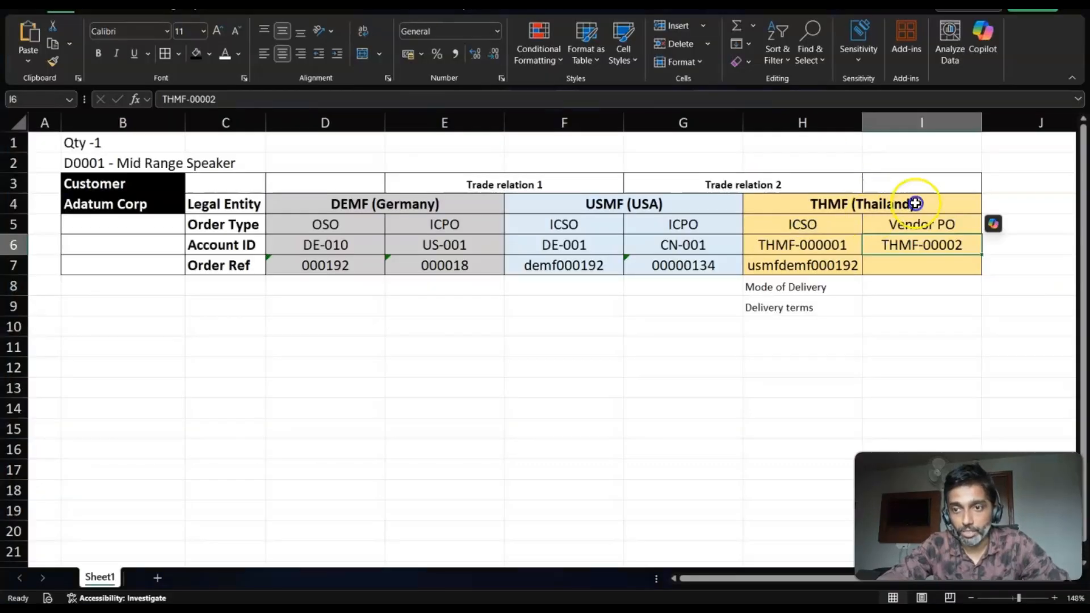
pyautogui.hotkey('alt', 'Tab')
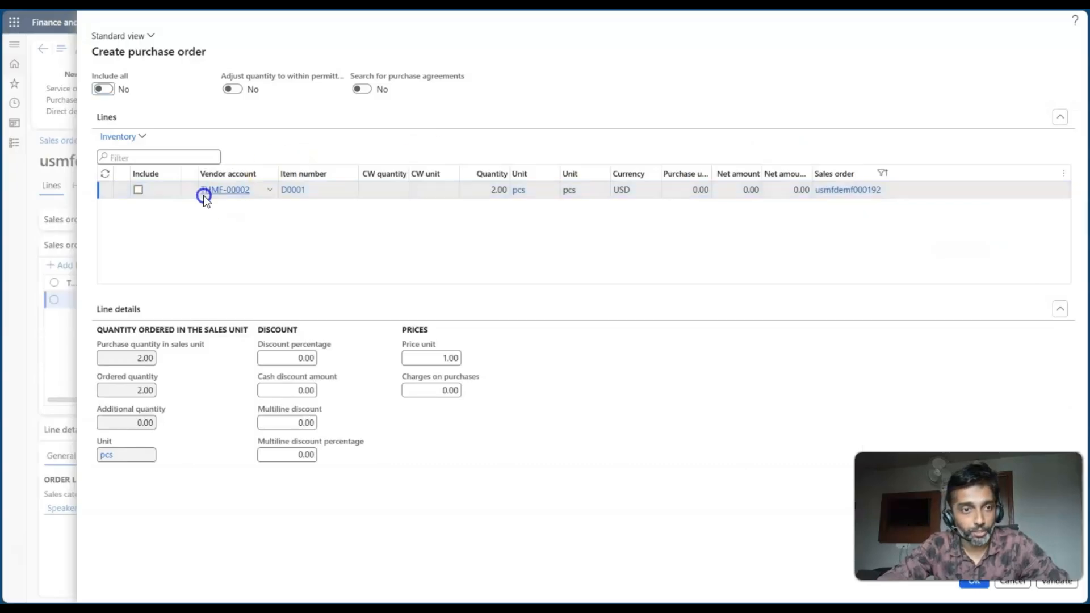
pyautogui.click(137, 190)
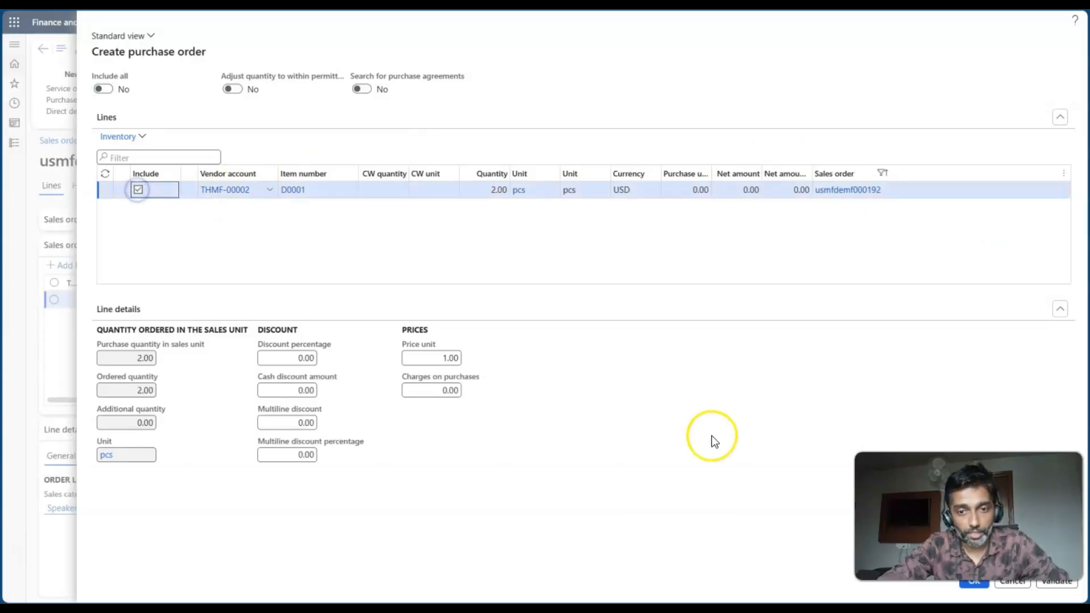
pyautogui.click(974, 585)
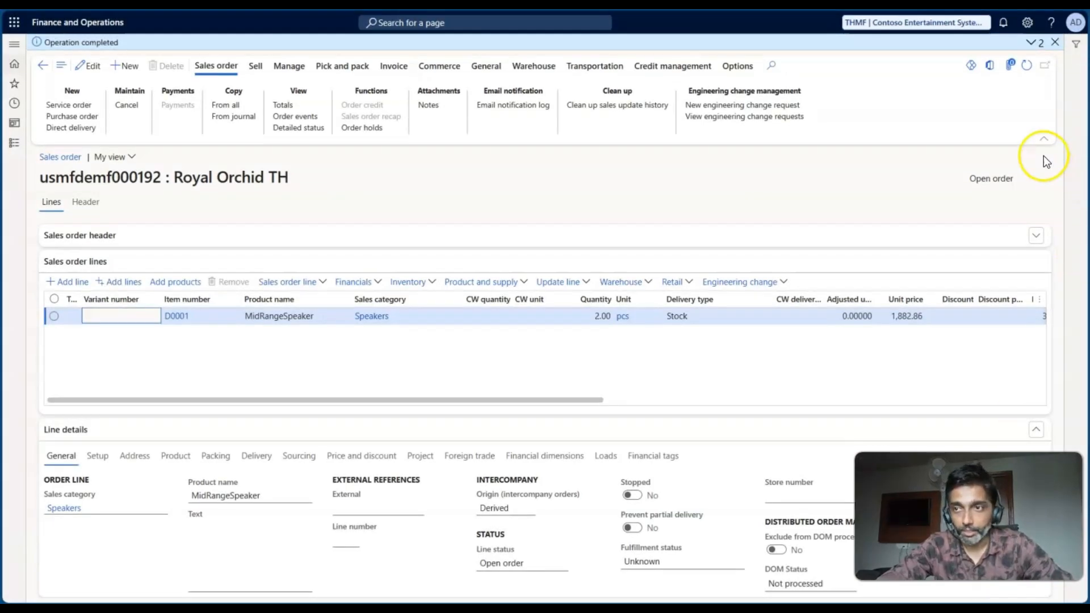
# - Copy the new purchase order's number from the message details into the worksheet's Vendor PO Order Ref cell, I7
pyautogui.click(1033, 42)
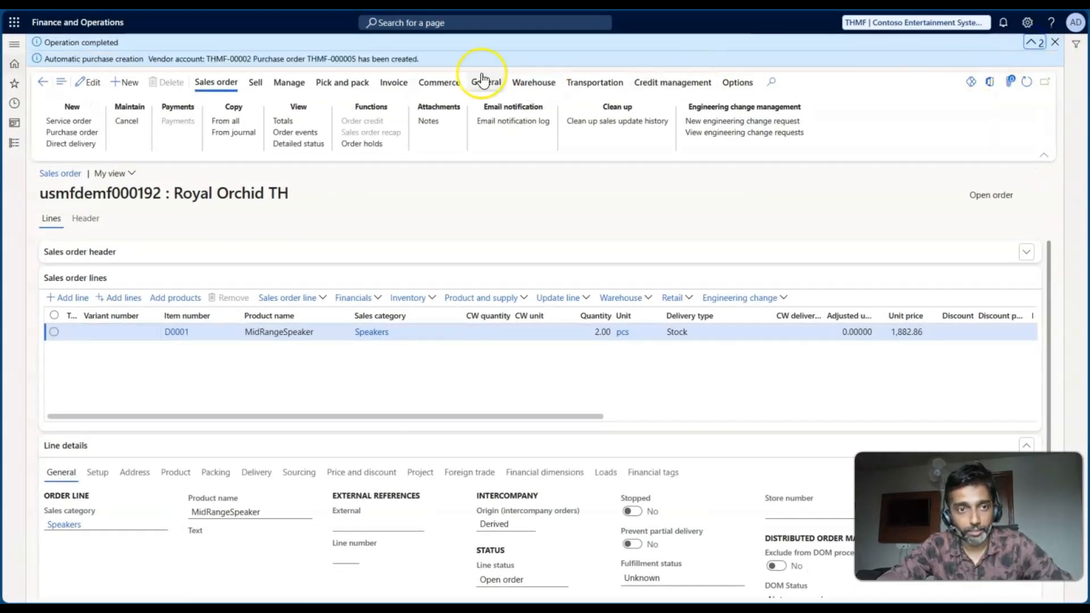
pyautogui.click(351, 60)
pyautogui.moveTo(351, 59); pyautogui.dragTo(311, 64)
pyautogui.hotkey('ctrl', 'c')
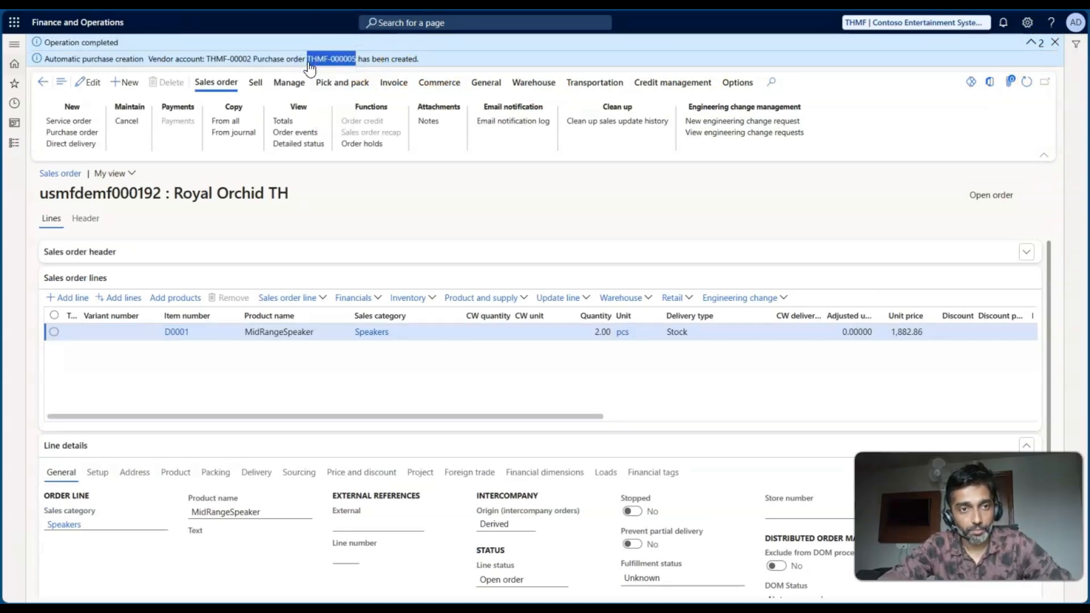
pyautogui.hotkey('alt', 'Tab')
pyautogui.doubleClick(894, 270)
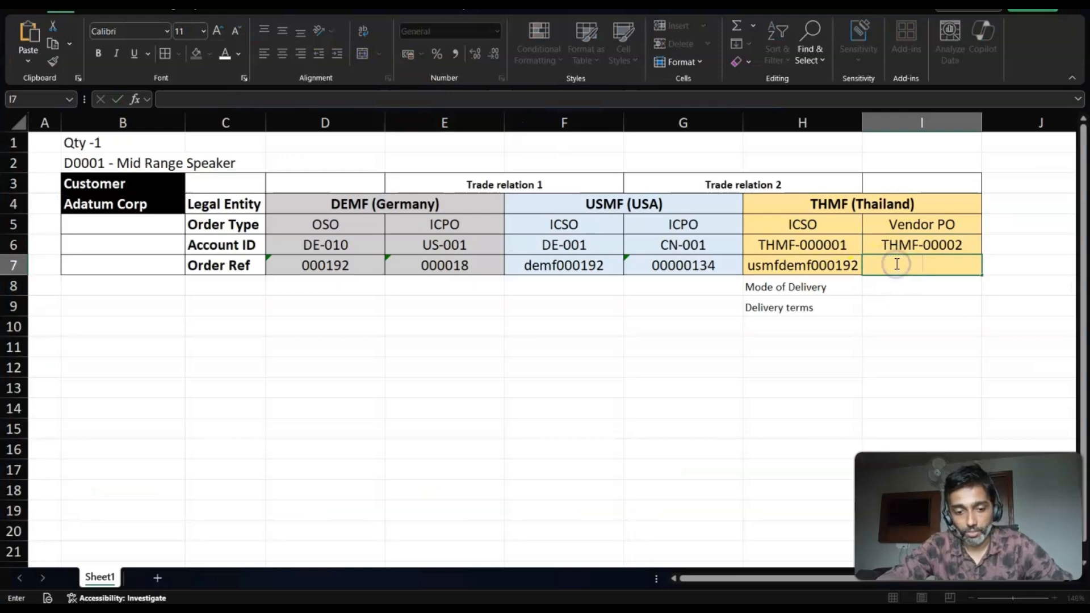
pyautogui.hotkey('ctrl', 'v')
pyautogui.press('Return')
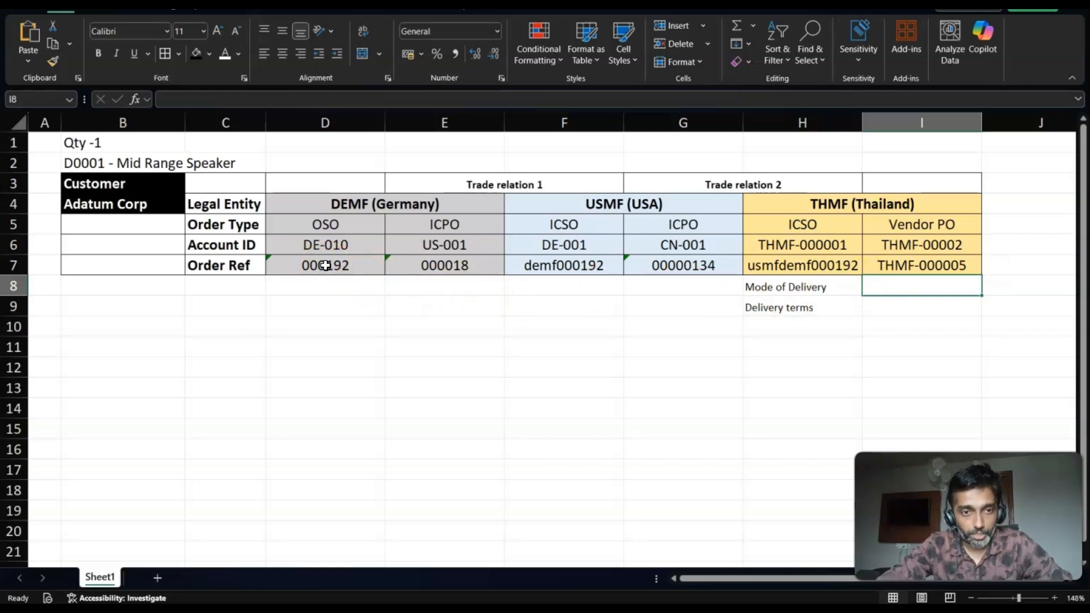
# - Review the worksheet's Order Ref row across all three legal entities, relating the Vendor PO back to customer Adatum Corp
pyautogui.click(325, 265)
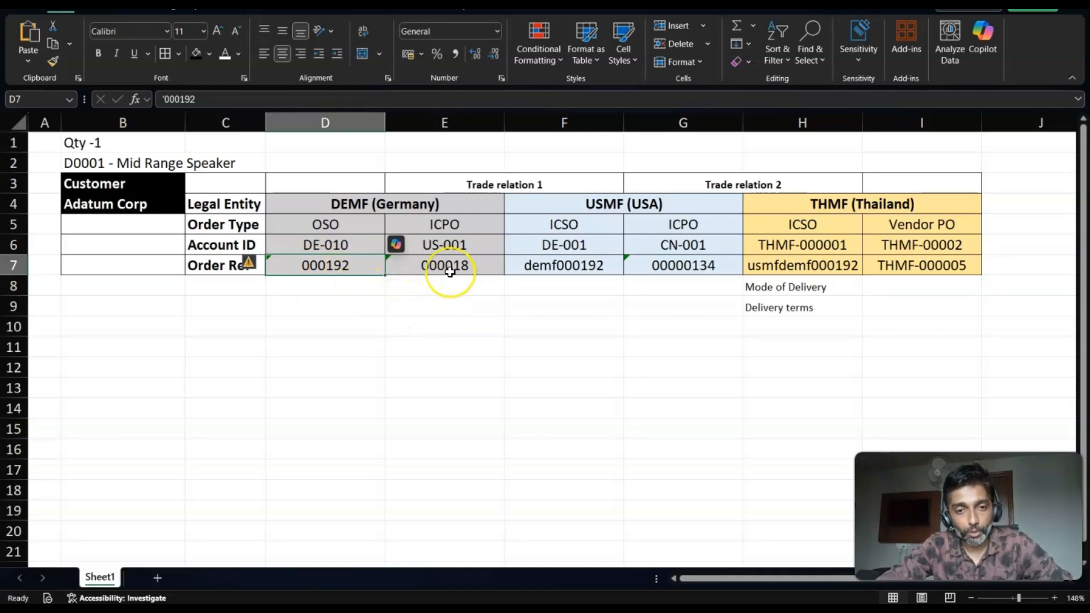
pyautogui.click(570, 269)
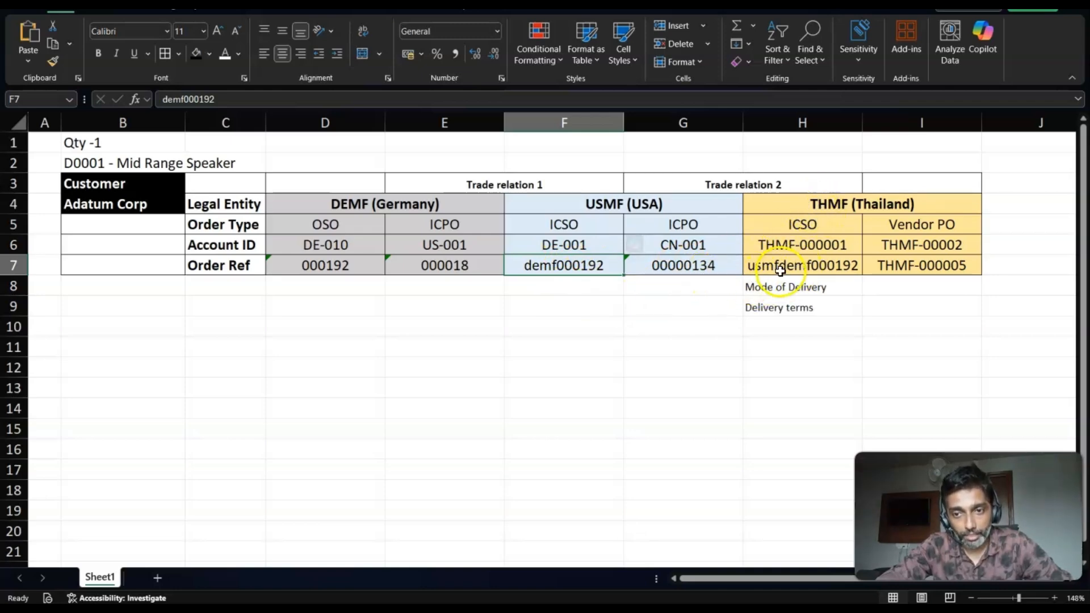
pyautogui.click(761, 269)
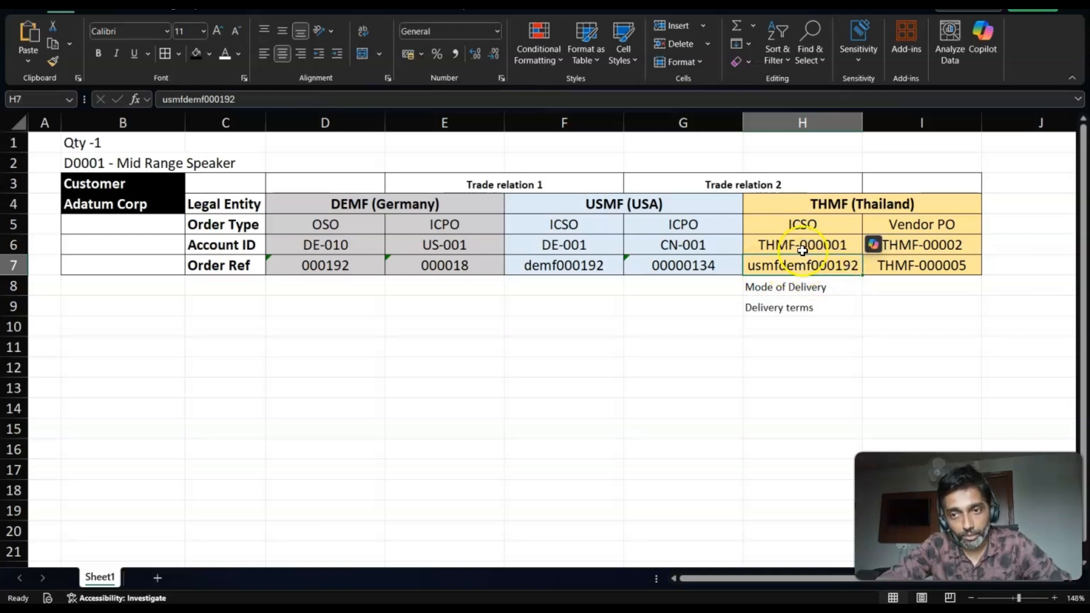
pyautogui.click(783, 120)
pyautogui.click(886, 122)
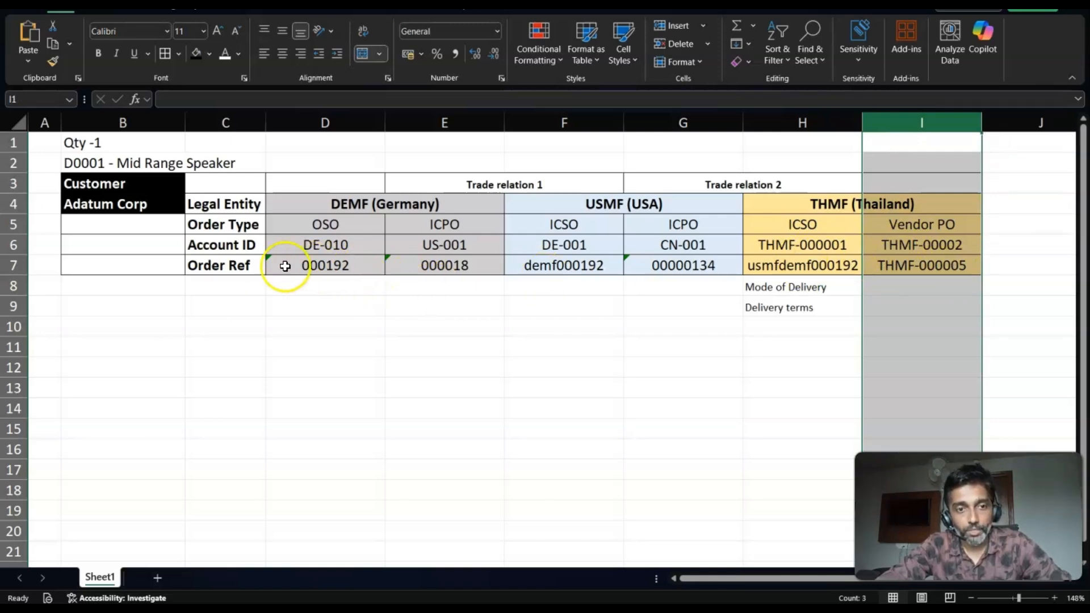
pyautogui.moveTo(255, 267); pyautogui.dragTo(908, 262)
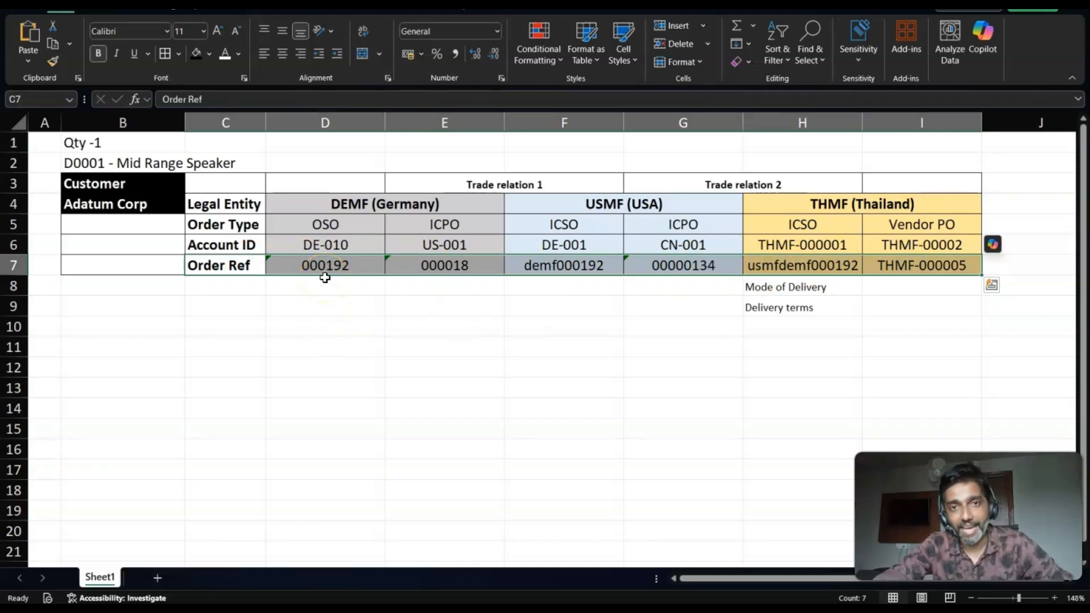
pyautogui.click(931, 264)
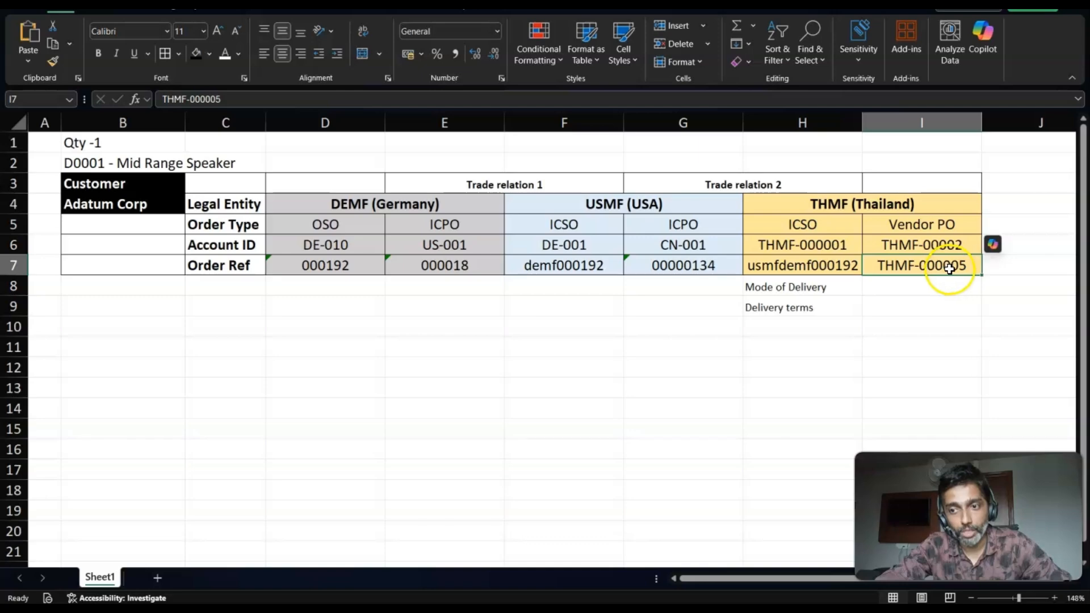
pyautogui.click(109, 204)
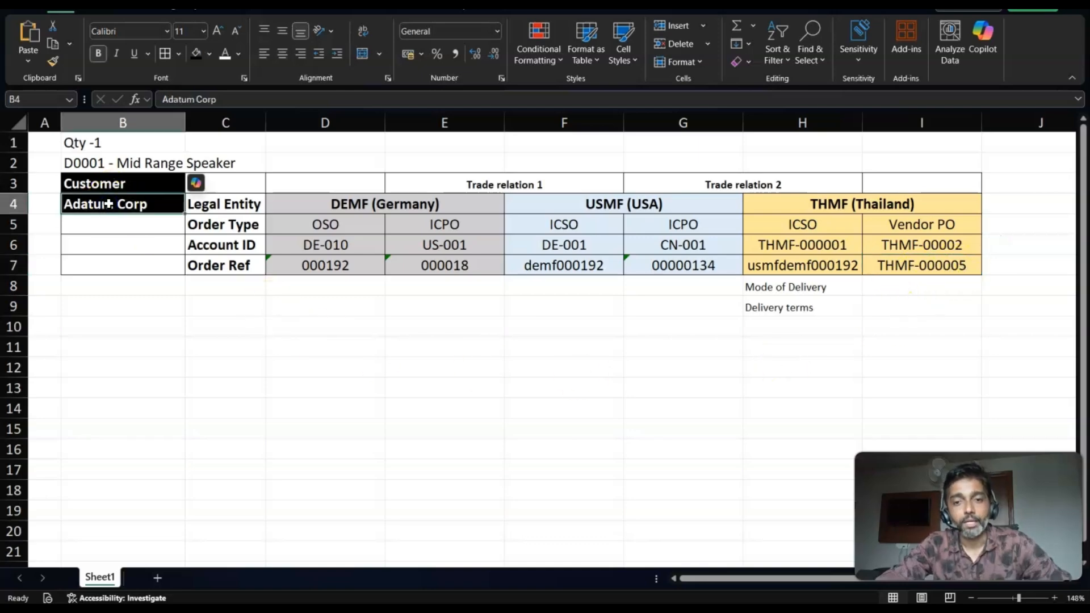
pyautogui.click(909, 268)
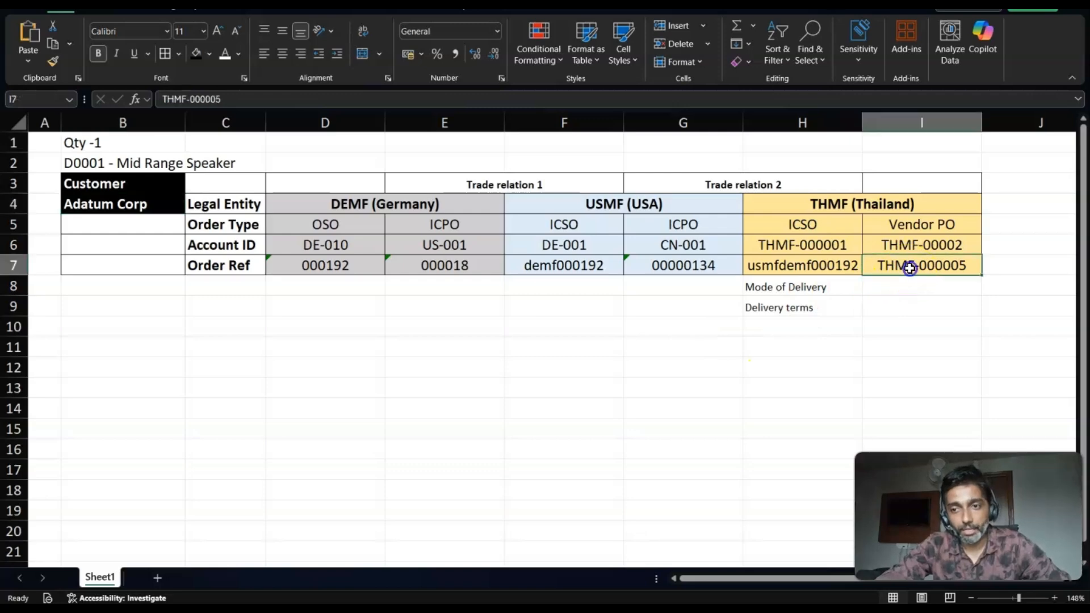
pyautogui.click(85, 205)
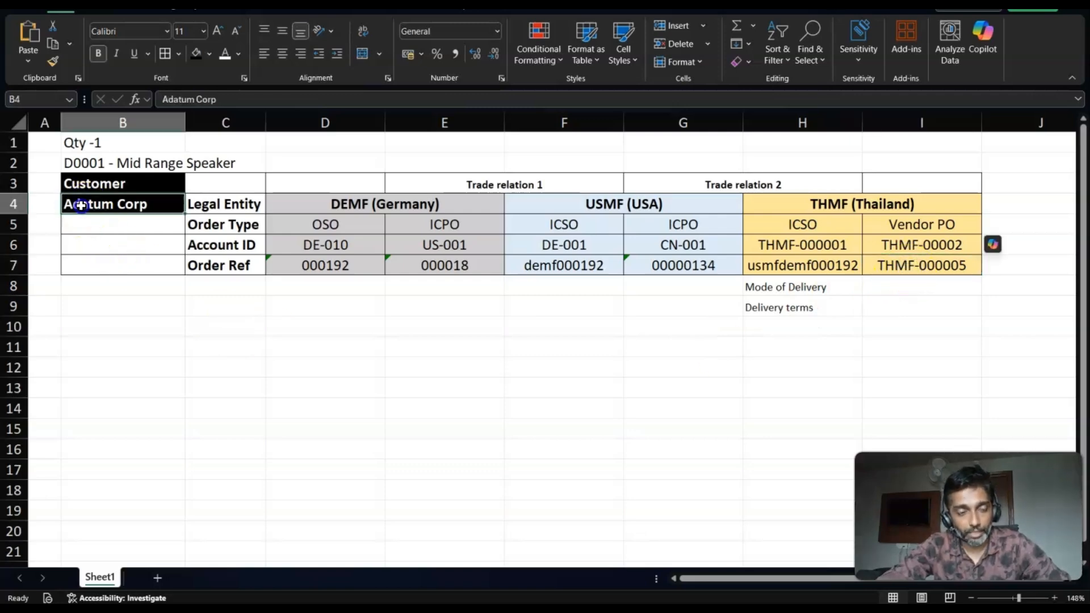
pyautogui.click(110, 205)
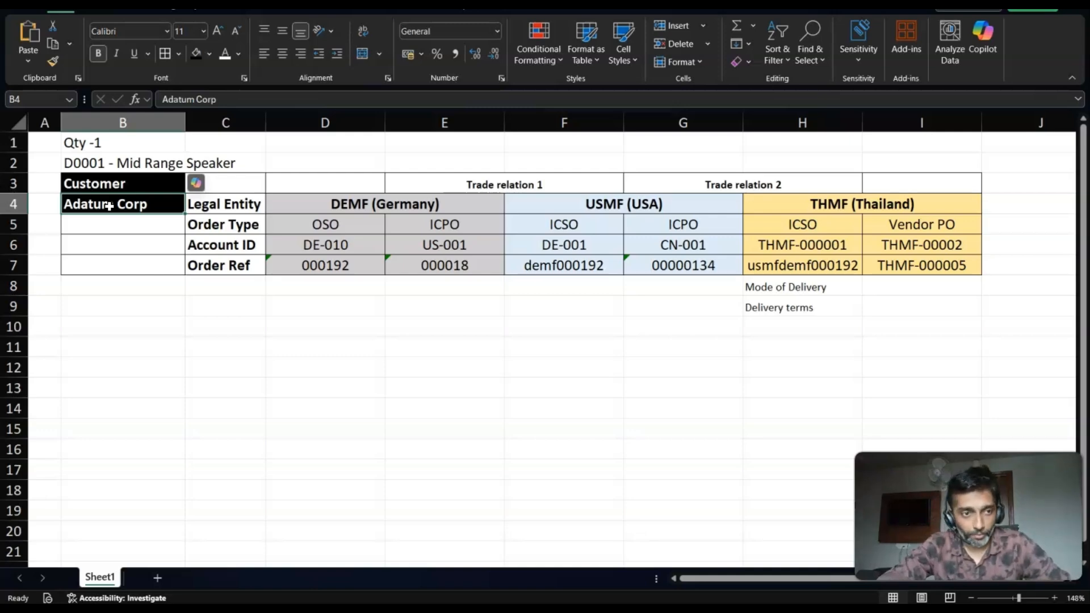
# - Return to the THMF sales order in Finance and Operations and dismiss its messages
pyautogui.hotkey('alt', 'Tab')
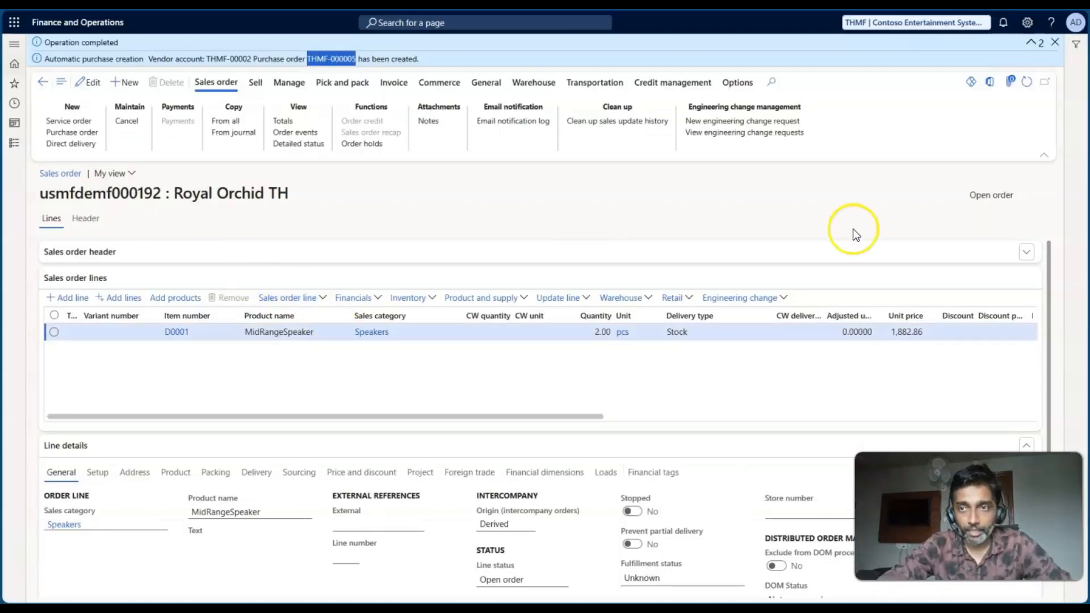
pyautogui.click(1054, 42)
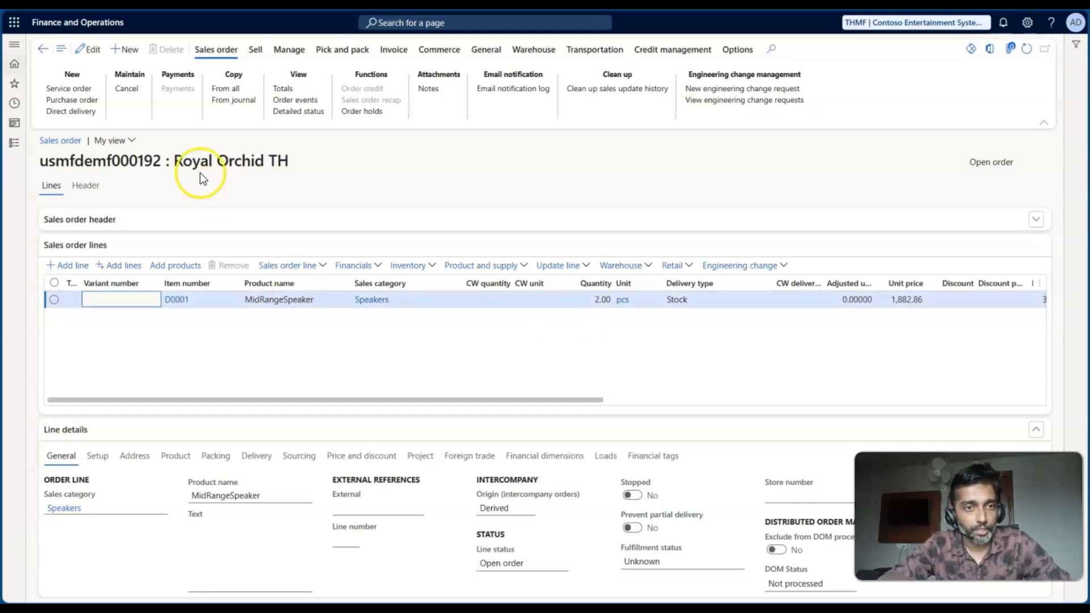
# - View the THMF sales order's related orders and open the linked intercompany purchase order in USMF
pyautogui.click(287, 51)
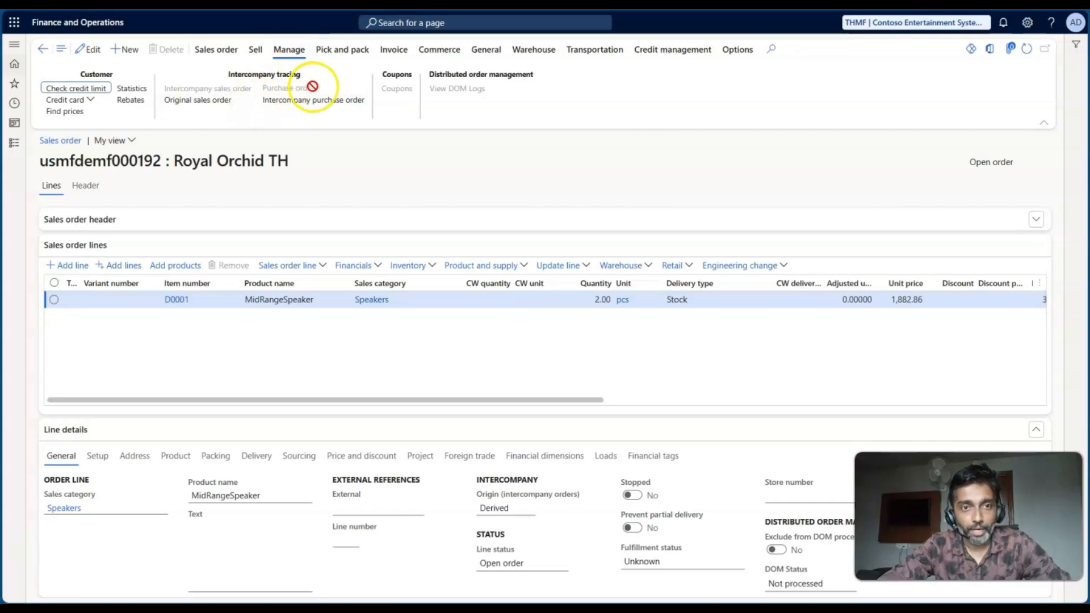
pyautogui.click(476, 50)
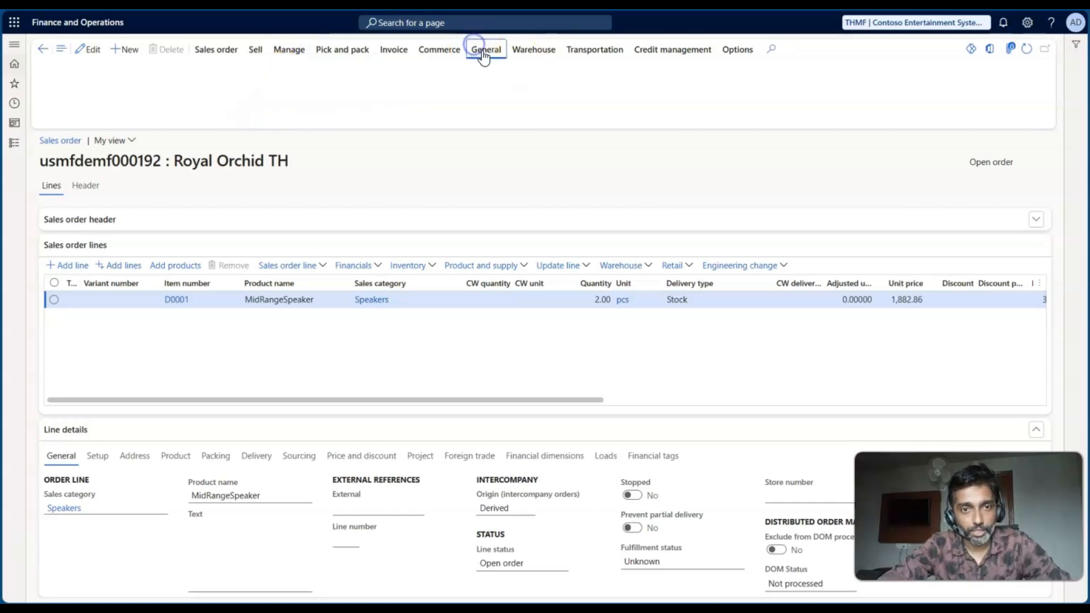
pyautogui.click(419, 89)
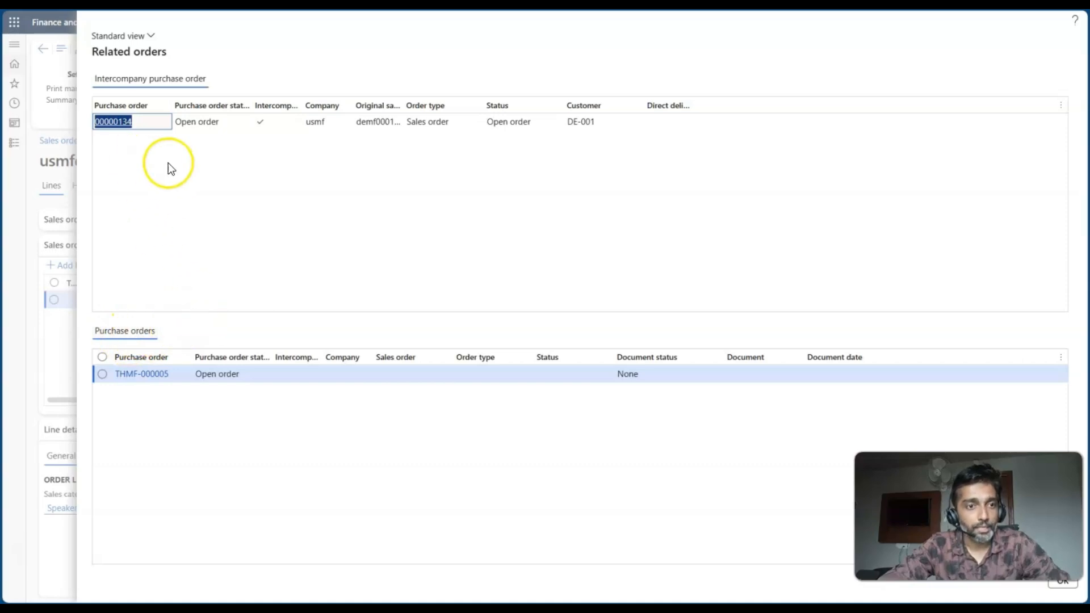
pyautogui.click(123, 121)
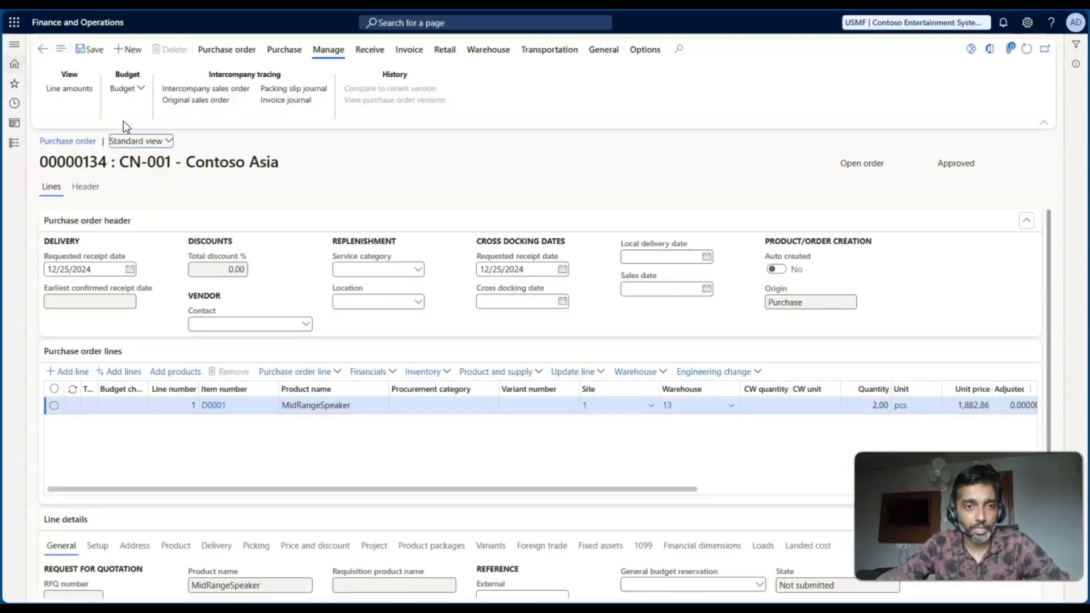
# - Examine the USMF purchase order's related orders, covering both its sales order and its intercompany sales order, and close the list
pyautogui.click(603, 51)
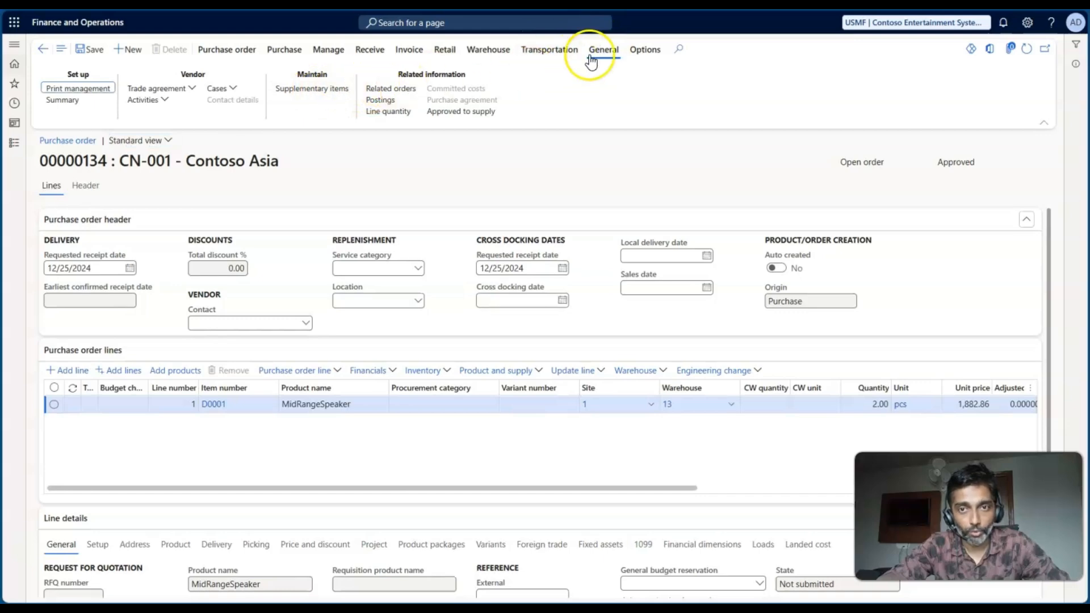
pyautogui.click(391, 89)
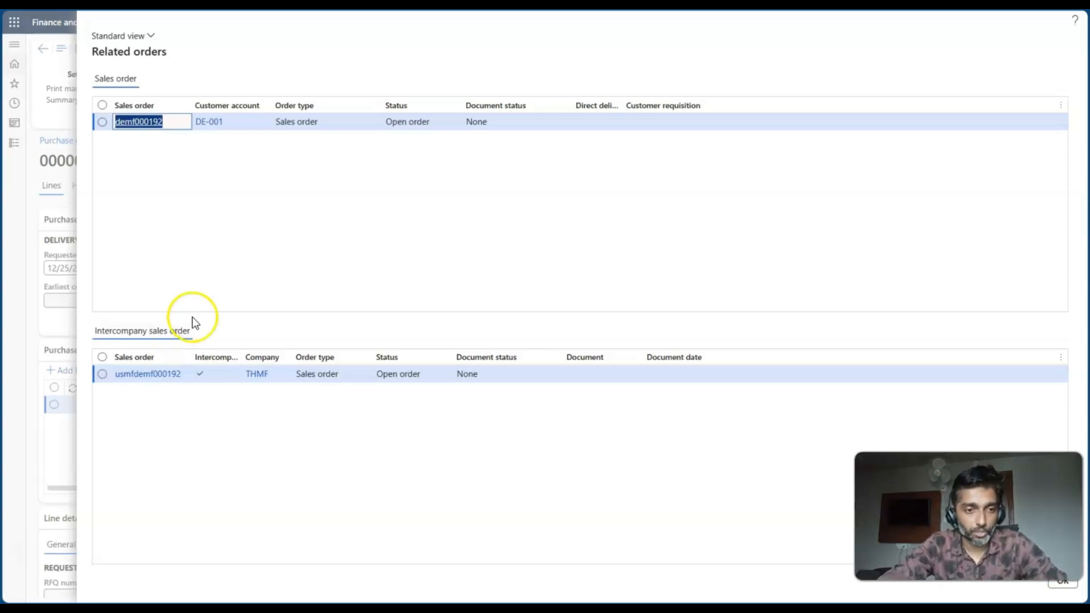
pyautogui.click(1067, 591)
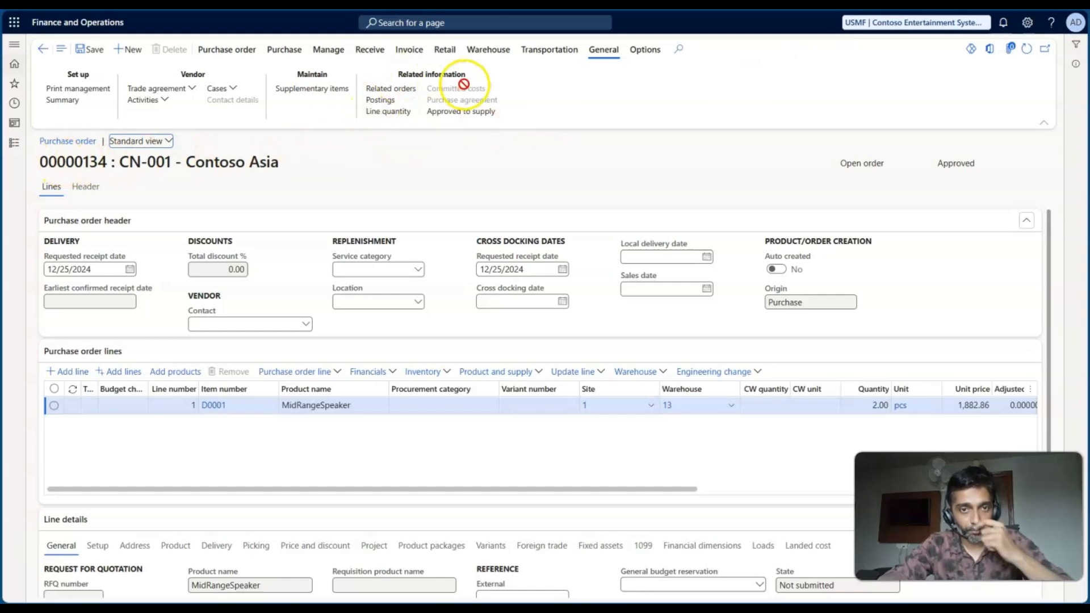
pyautogui.click(394, 88)
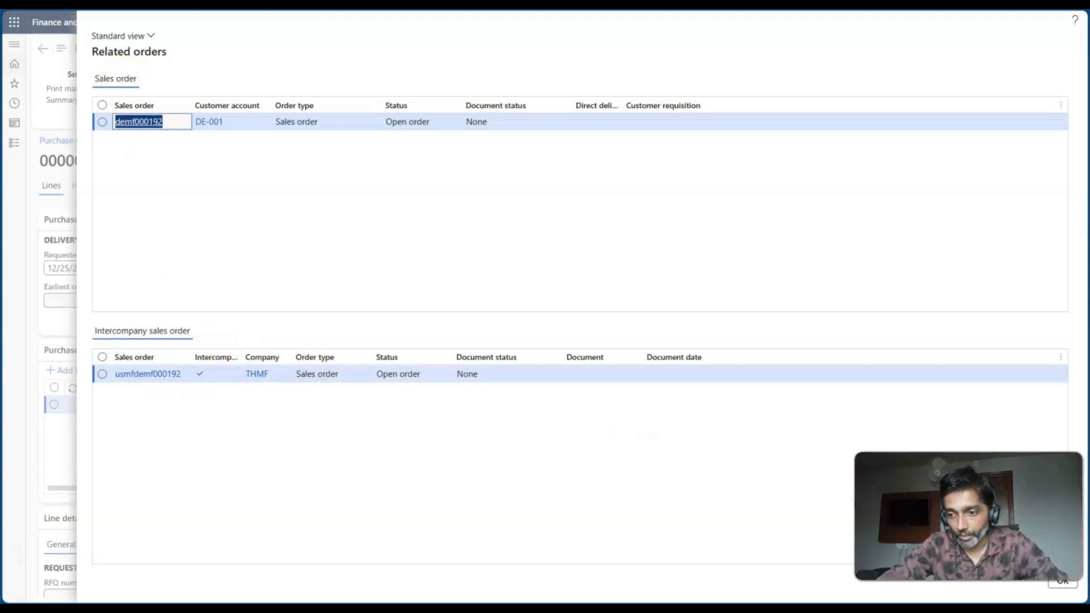
pyautogui.click(1064, 588)
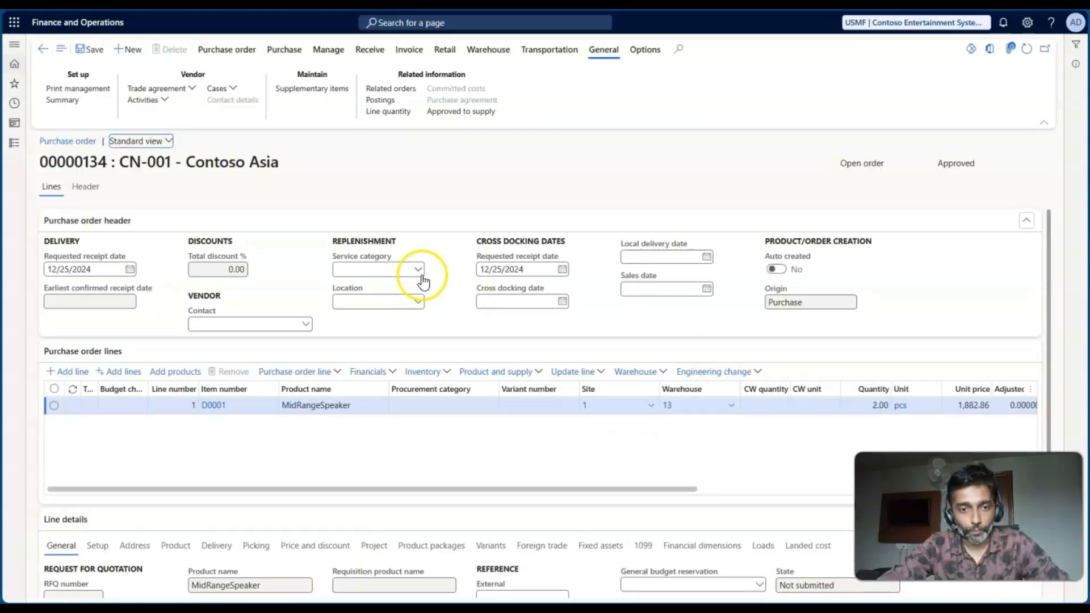
# - Check the USMF ICSO Order Ref in worksheet cell F7 and open the USMF purchase order's original sales order
pyautogui.hotkey('alt', 'Tab')
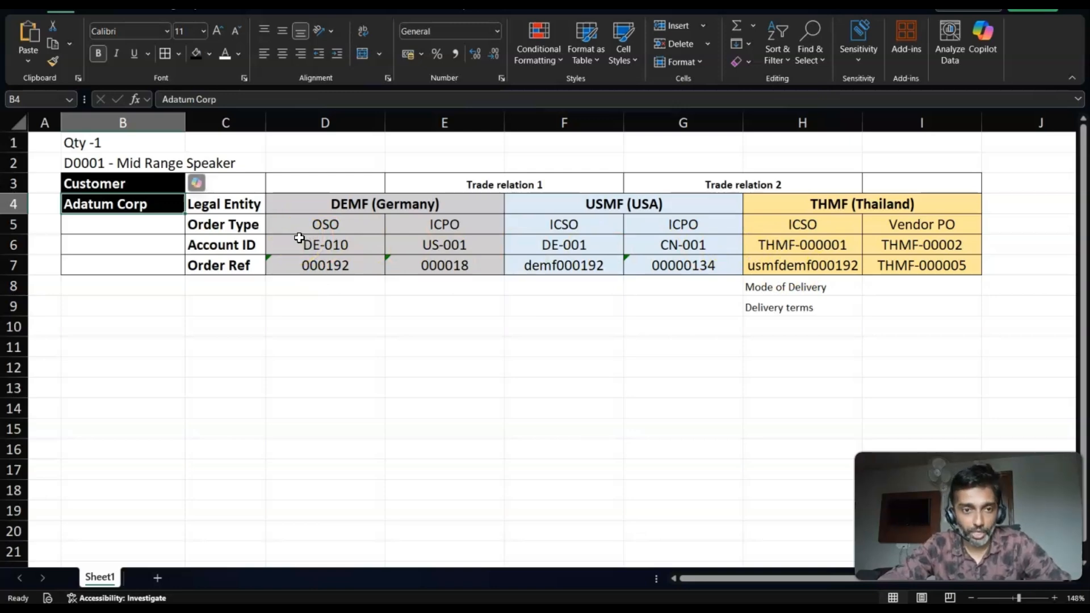
pyautogui.click(540, 263)
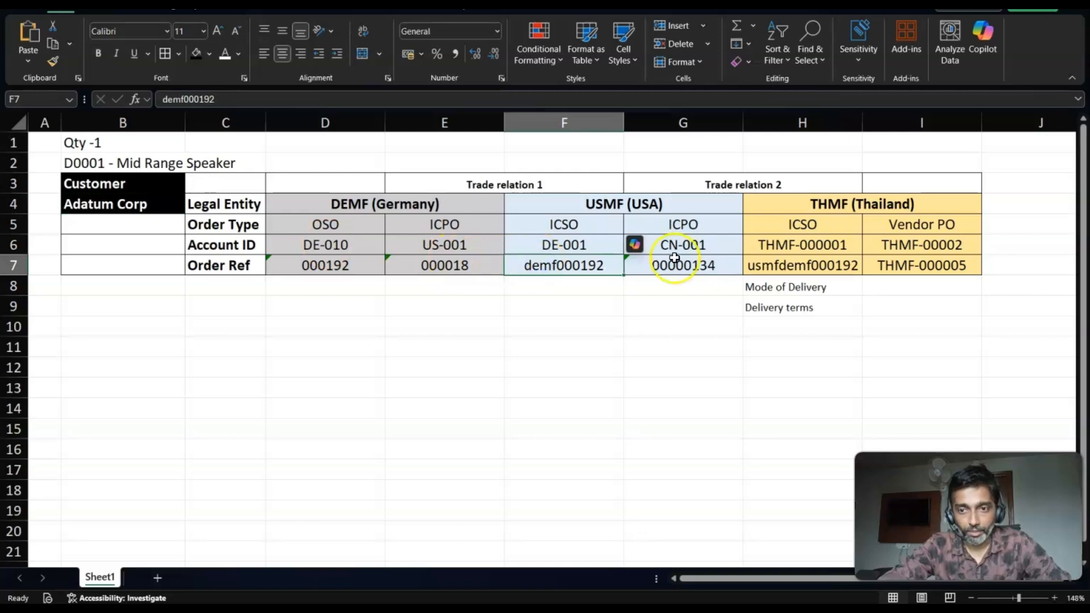
pyautogui.hotkey('alt', 'Tab')
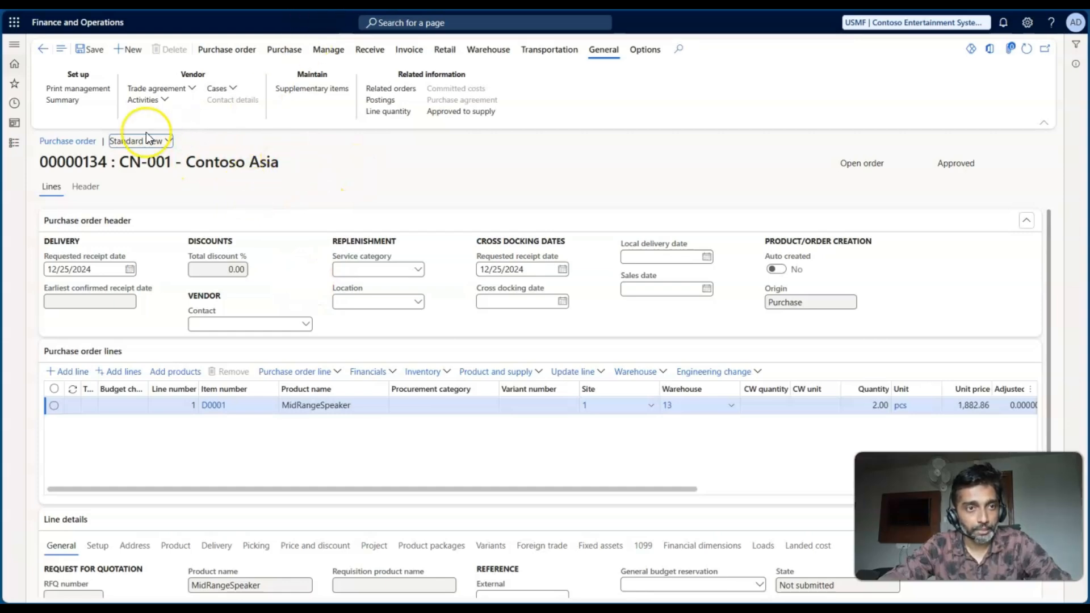
pyautogui.click(326, 50)
pyautogui.click(229, 102)
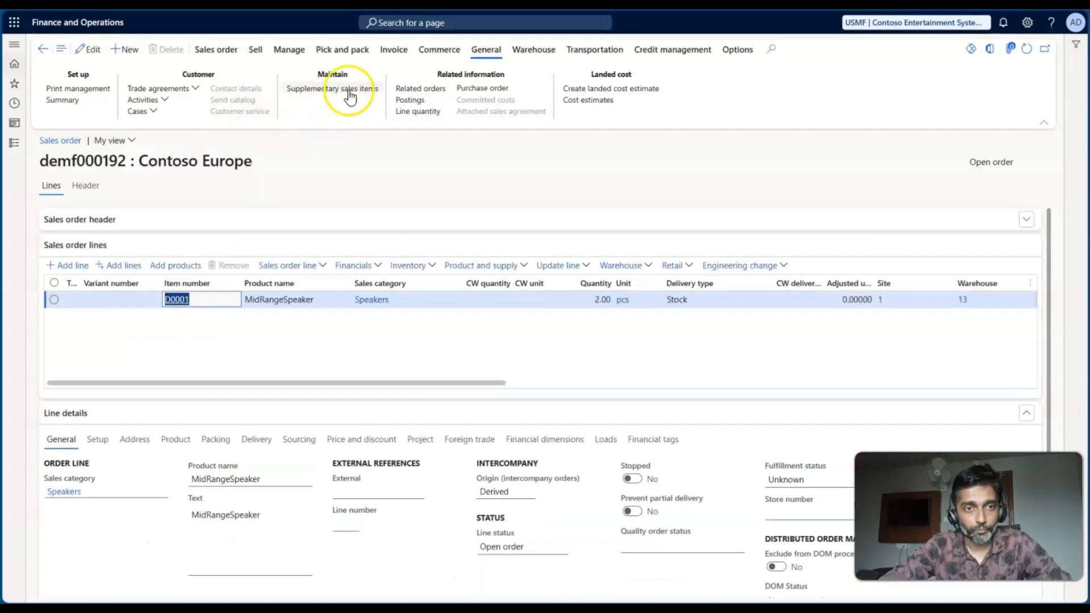
# - Trace the Contoso Europe sales order in USMF back to its original sales order in DEMF
pyautogui.click(288, 49)
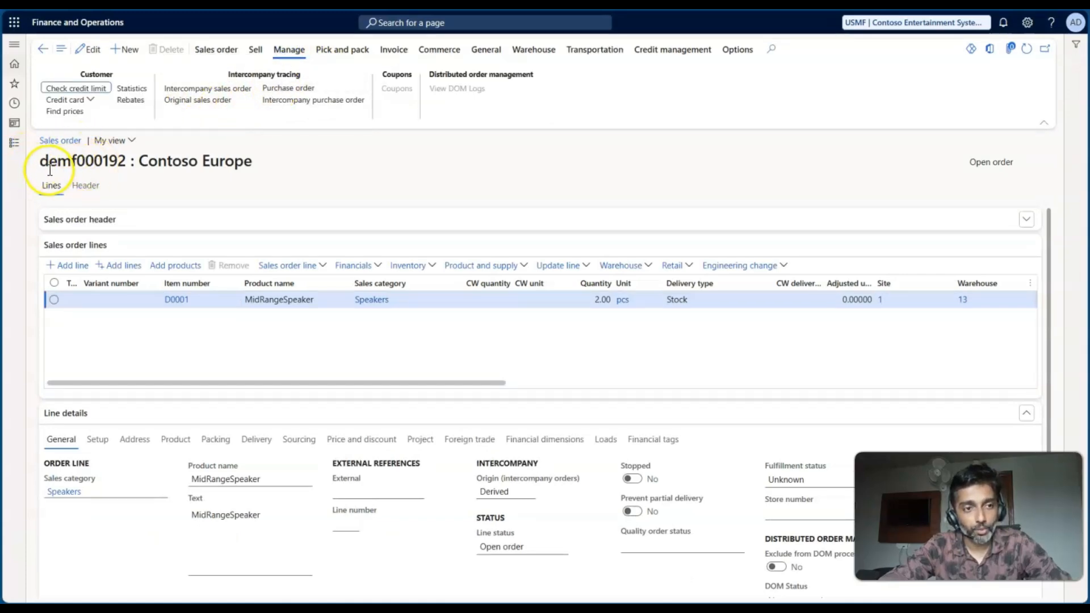
pyautogui.moveTo(40, 161); pyautogui.dragTo(124, 161)
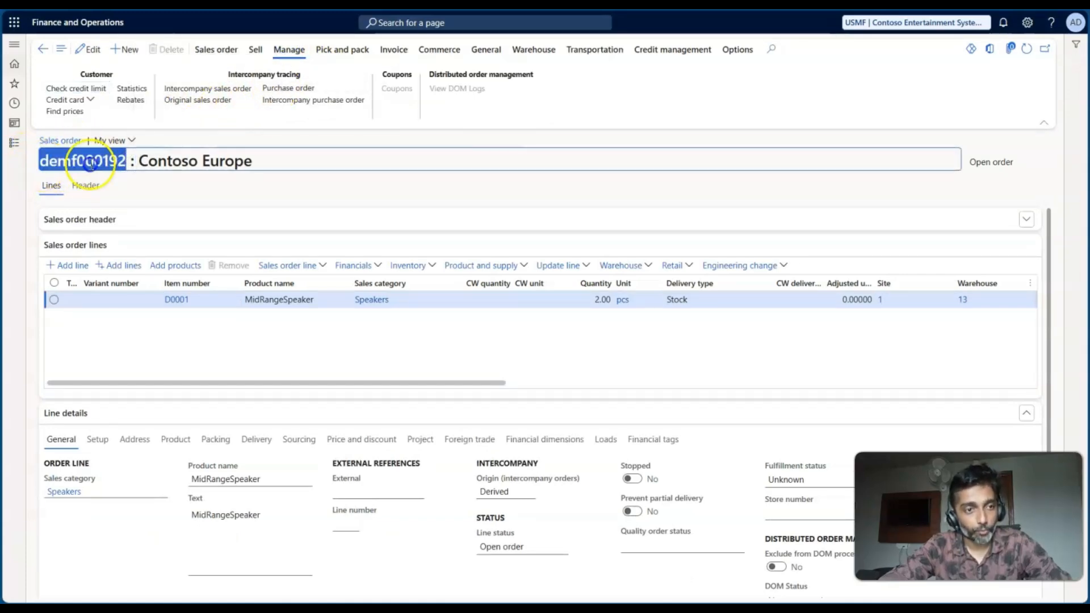
pyautogui.click(104, 167)
pyautogui.click(202, 100)
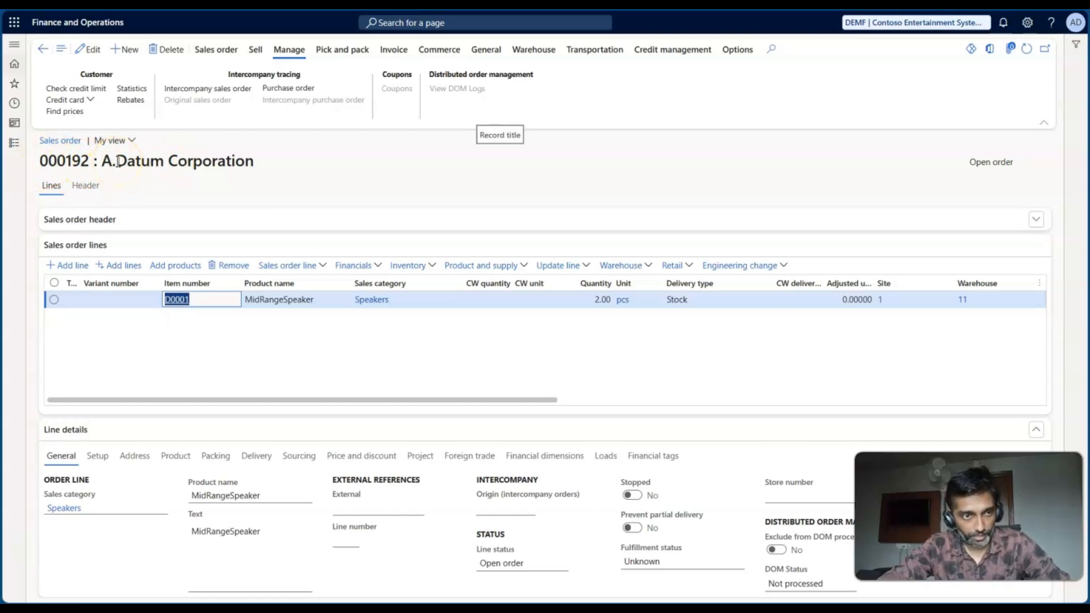
# - Examine the A.Datum Corporation order's intercompany settings, including Autocreate intercompany orders and Direct delivery, along with its D0001 line
pyautogui.click(85, 187)
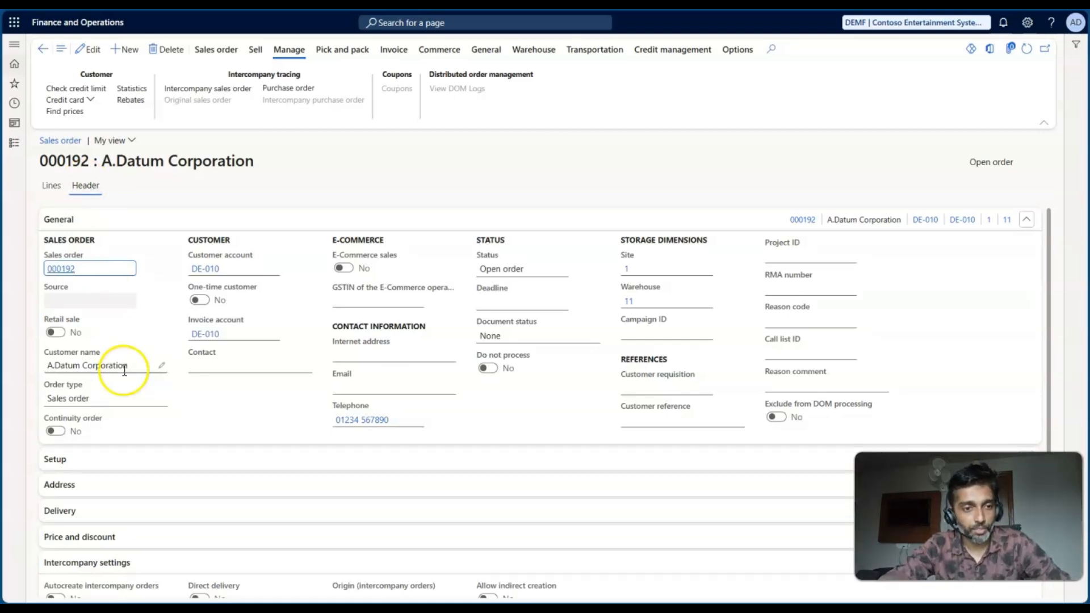
pyautogui.scroll(-4, 124, 370)
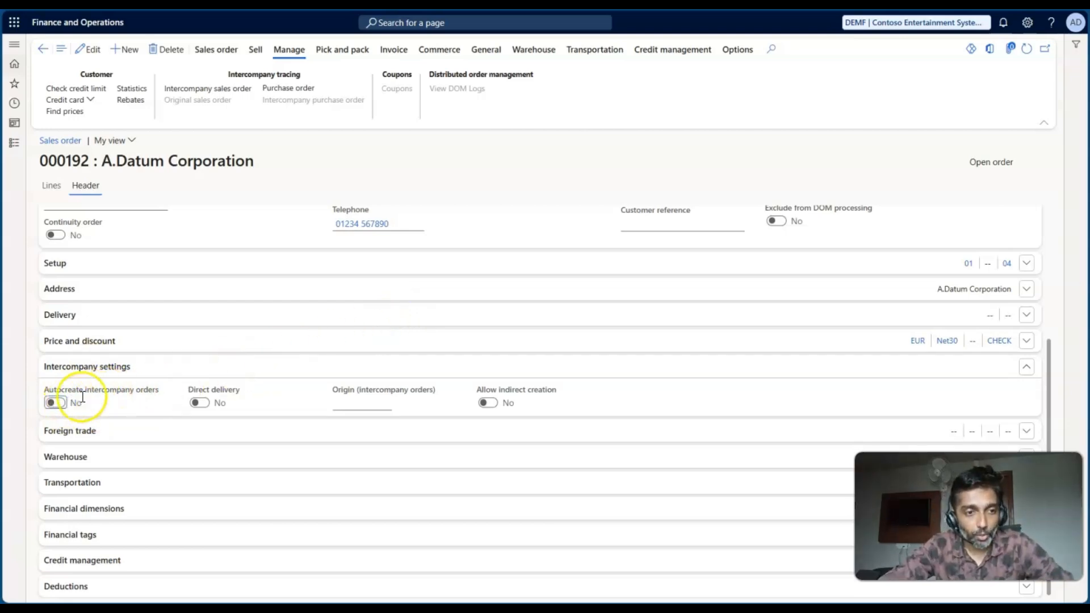
pyautogui.click(51, 185)
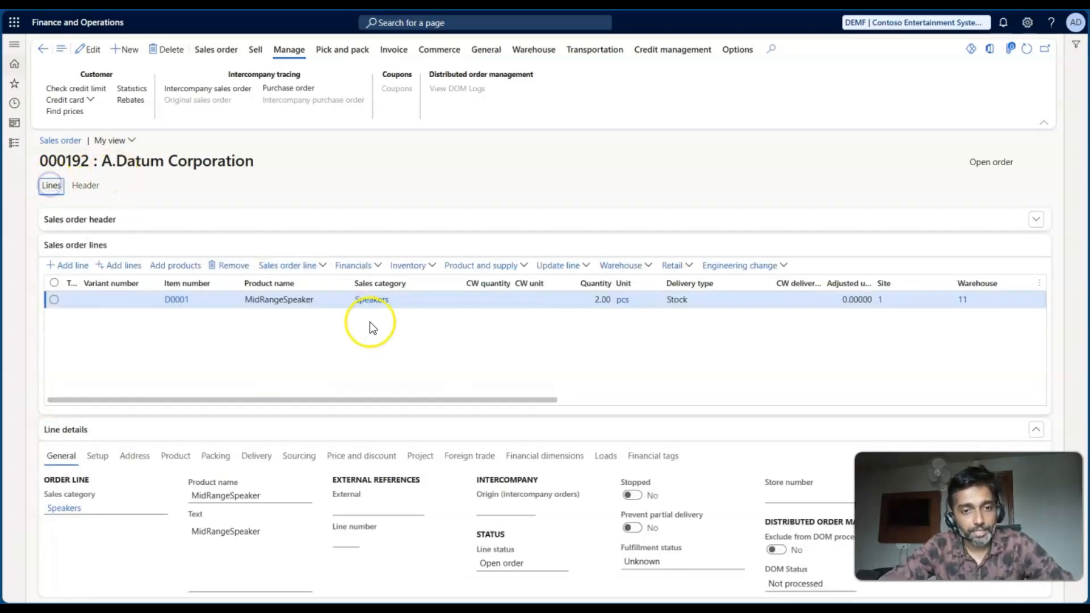
pyautogui.scroll(-2, 290, 314)
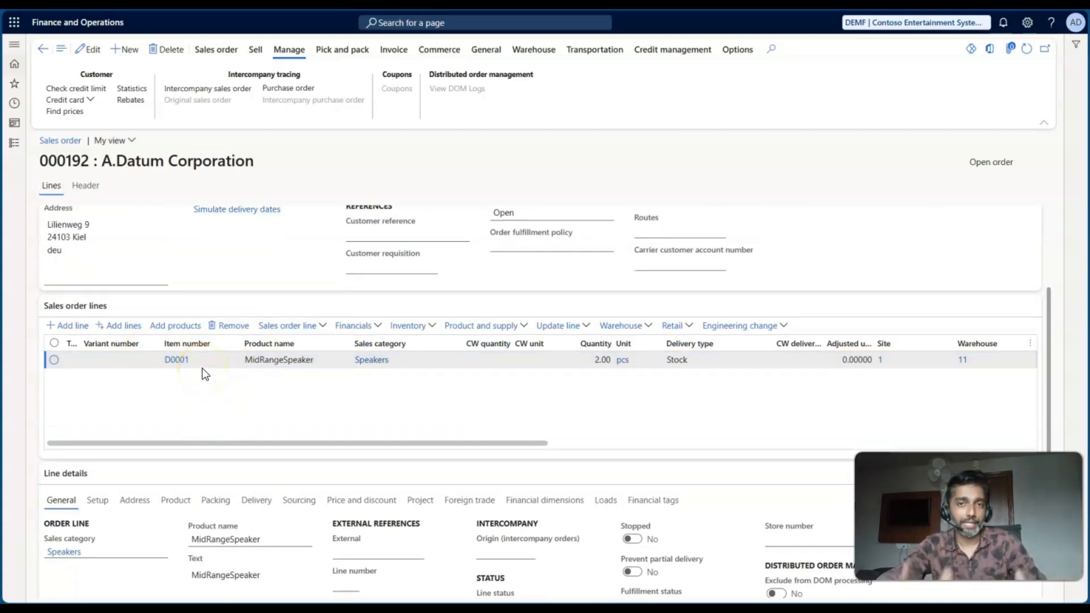
pyautogui.click(216, 377)
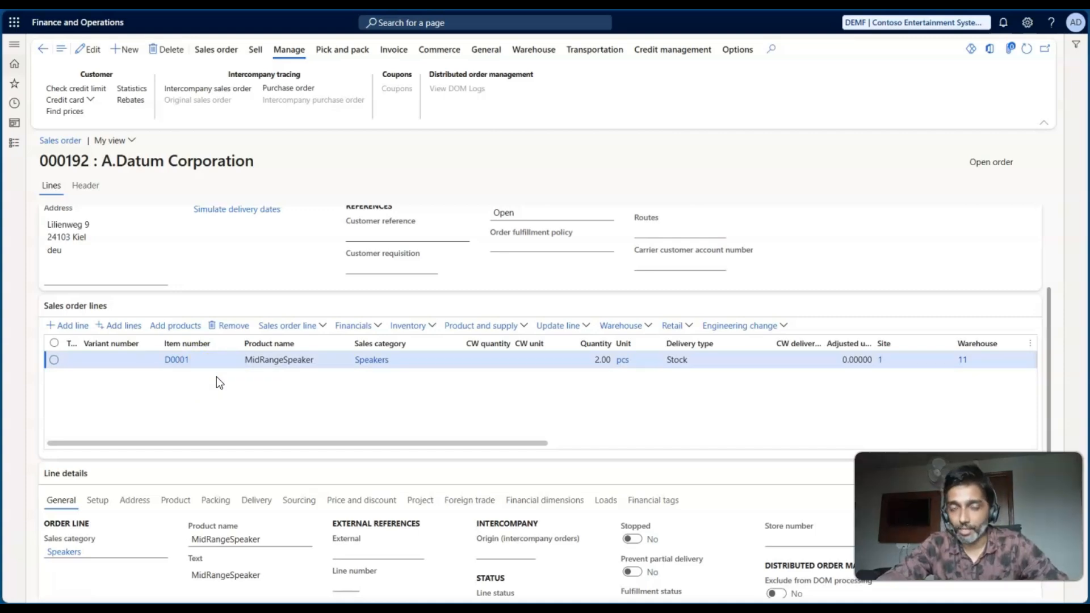
pyautogui.click(81, 186)
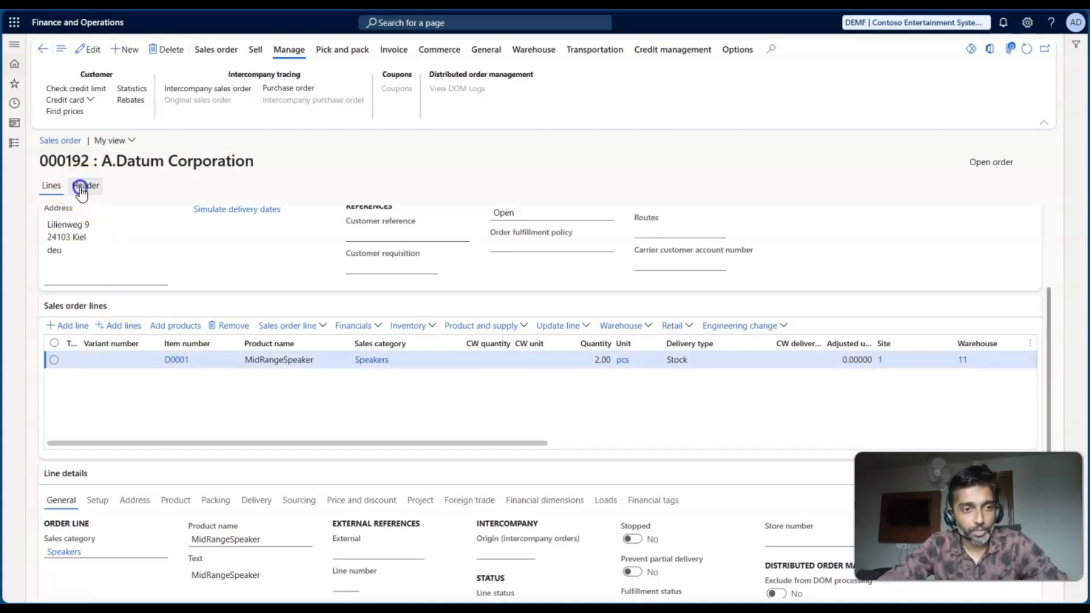
pyautogui.scroll(-4, 92, 434)
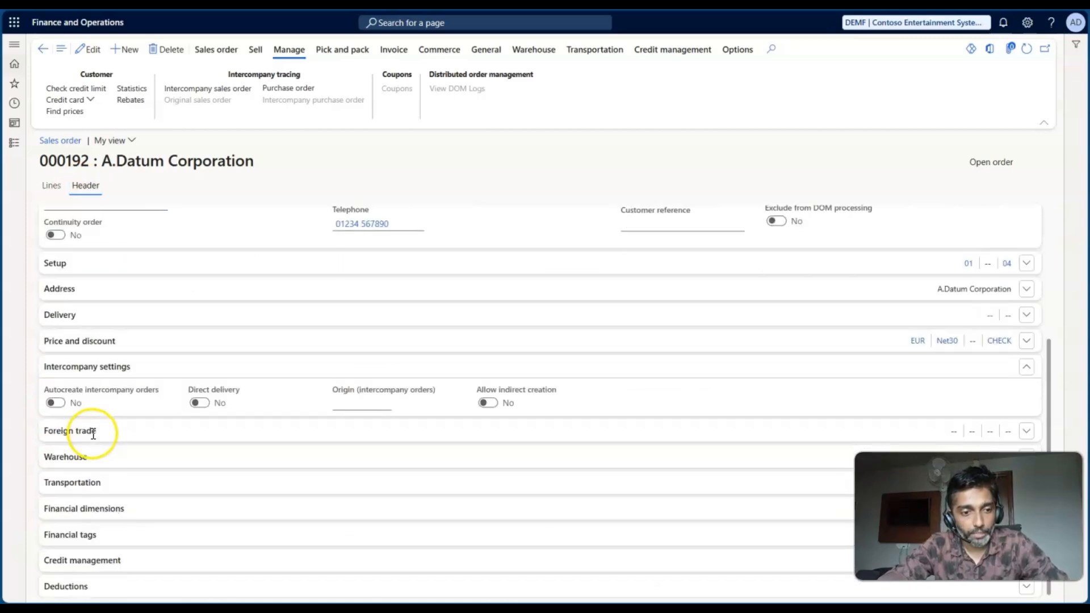
pyautogui.click(50, 192)
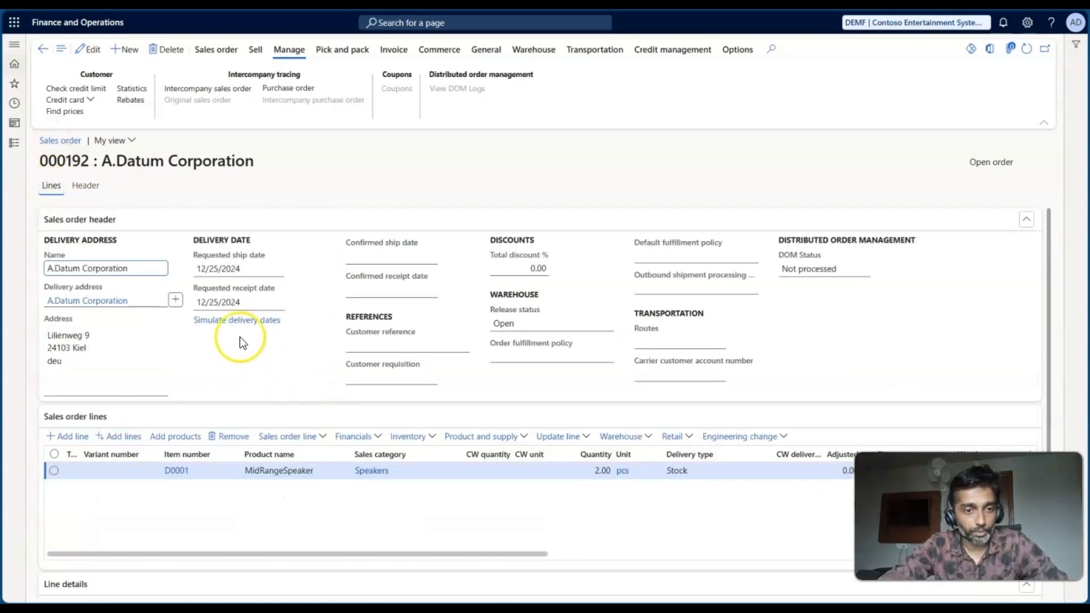
pyautogui.scroll(-1, 345, 505)
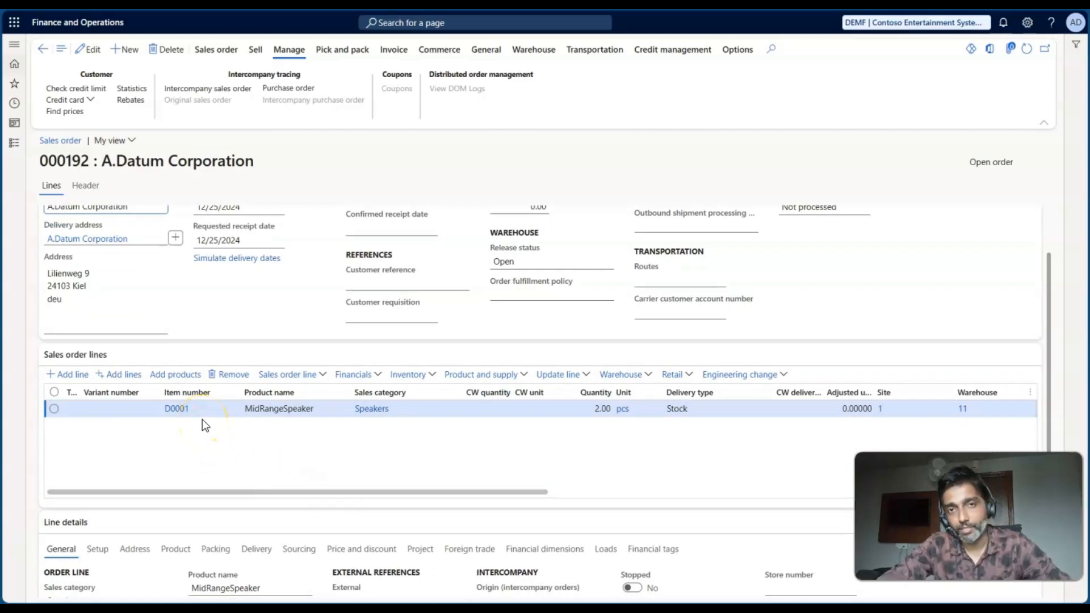
pyautogui.click(231, 414)
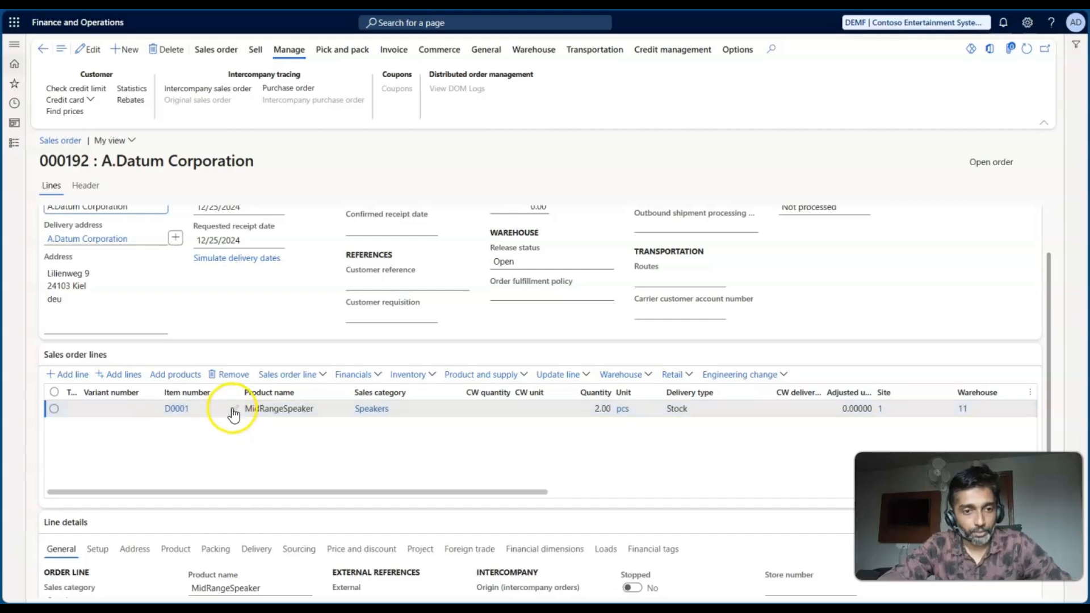
# - Read the Microsoft Learn article's requirements for Autocreate intercompany orders and Direct delivery, highlighting the Direct delivery field
pyautogui.hotkey('ctrl', 'Tab')
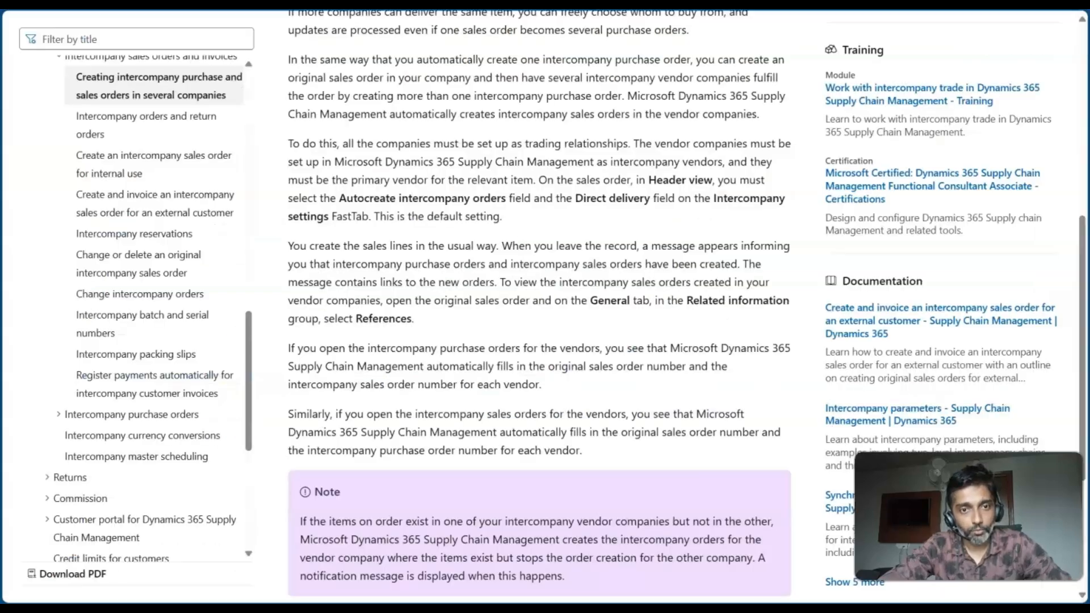
pyautogui.scroll(5, 408, 285)
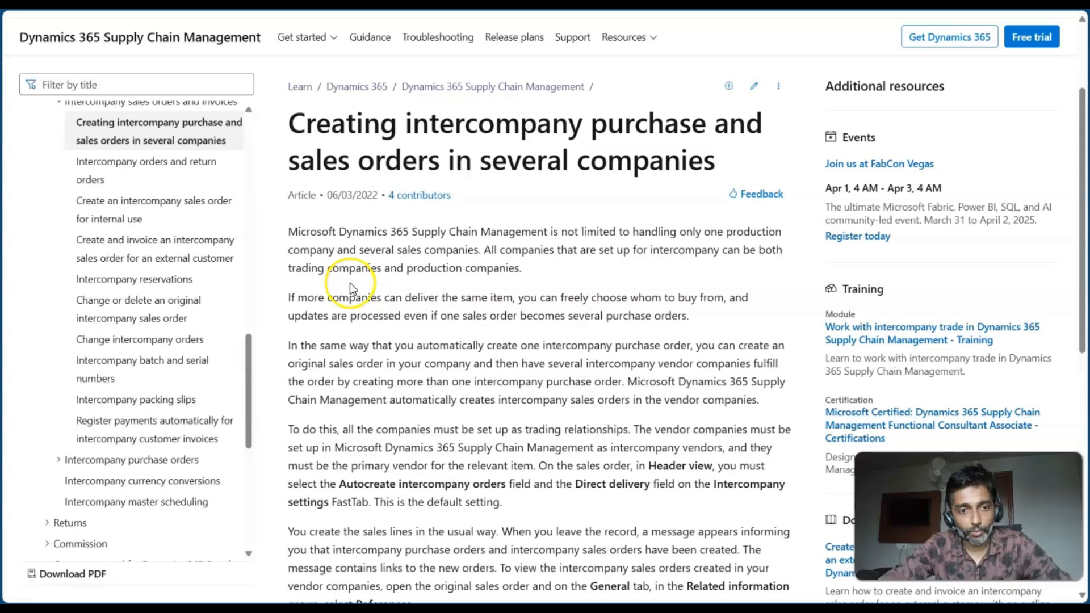
pyautogui.scroll(-3, 350, 283)
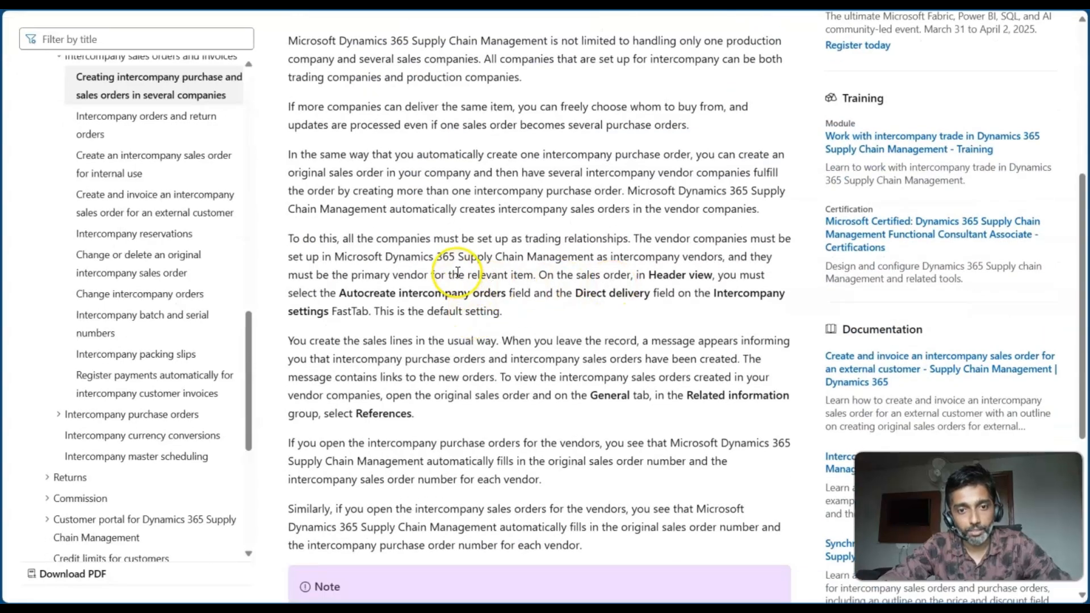
pyautogui.moveTo(459, 274); pyautogui.dragTo(647, 289)
pyautogui.moveTo(575, 293); pyautogui.dragTo(649, 292)
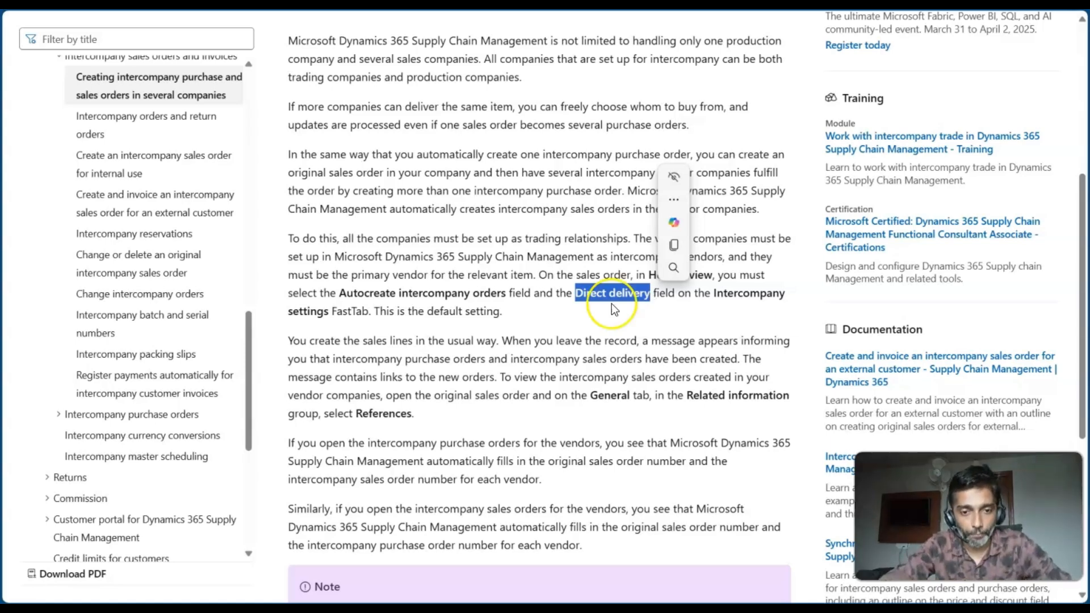
pyautogui.click(465, 314)
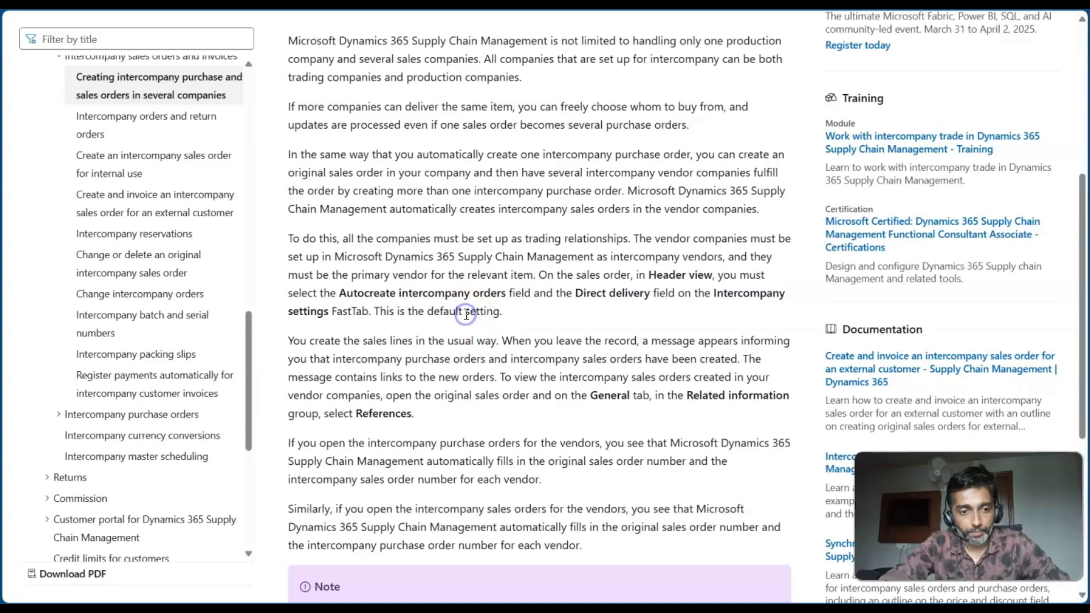
# - Review the worksheet's OSO order type, Trade relation 1 in columns E:F and Trade relation 2 in columns G:H
pyautogui.hotkey('alt', 'Tab')
pyautogui.hotkey('alt', 'Tab')
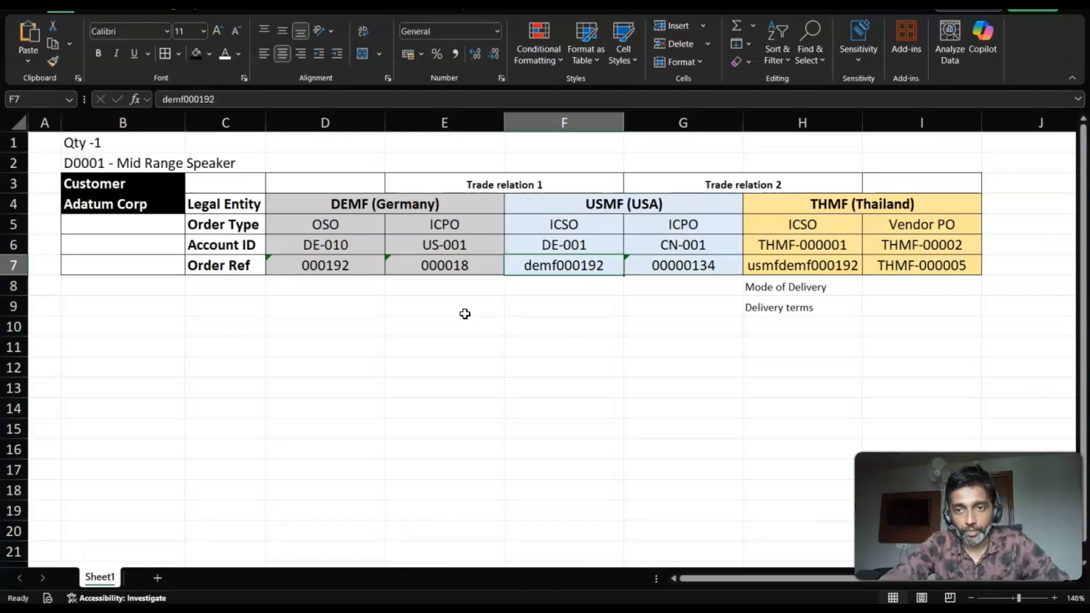
pyautogui.click(285, 228)
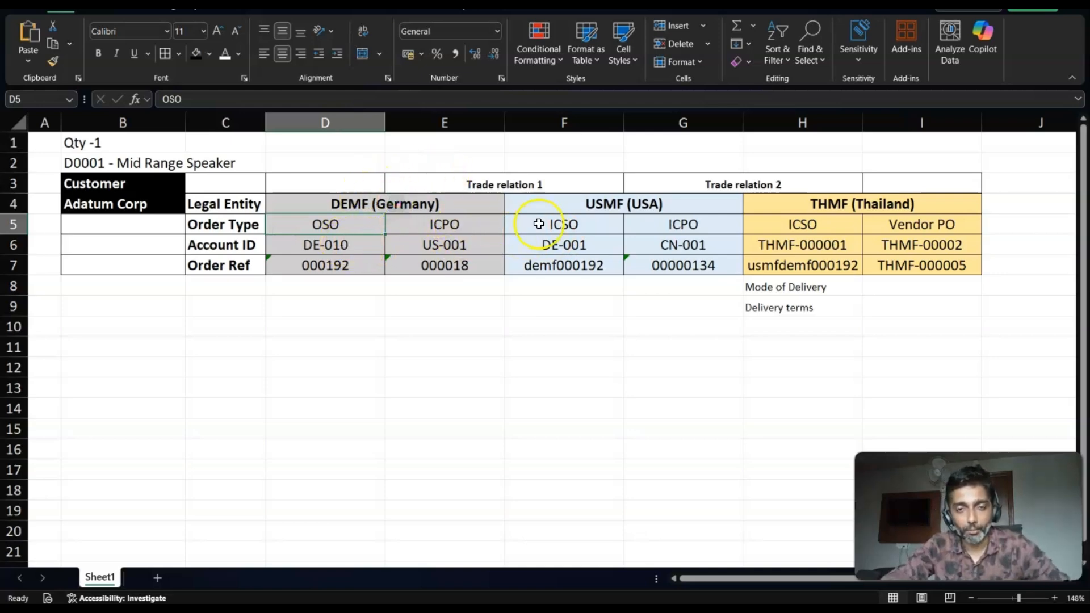
pyautogui.moveTo(460, 123); pyautogui.dragTo(527, 123)
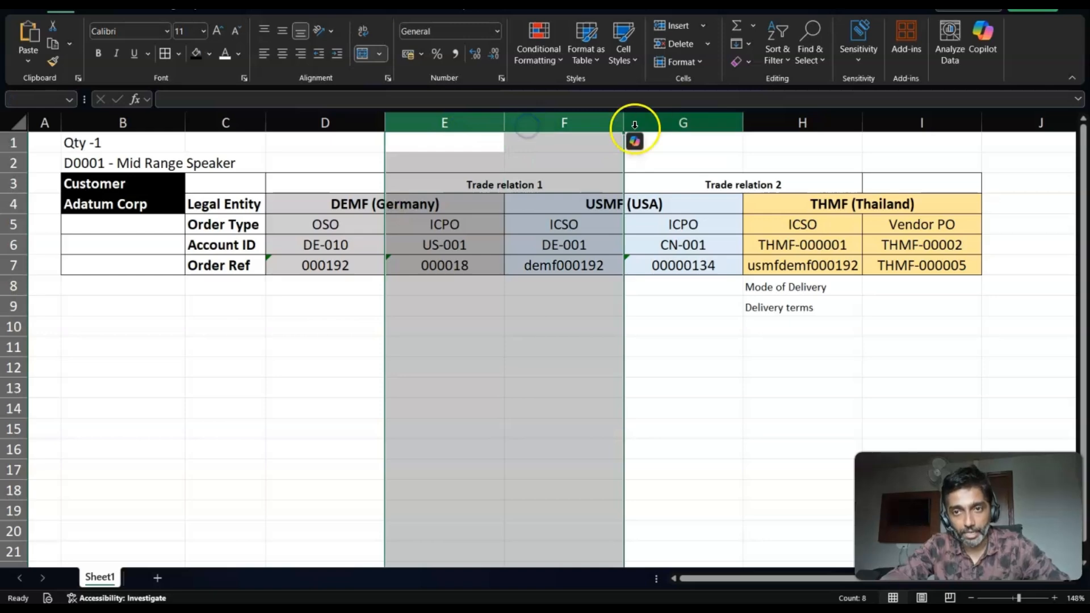
pyautogui.moveTo(640, 122); pyautogui.dragTo(764, 113)
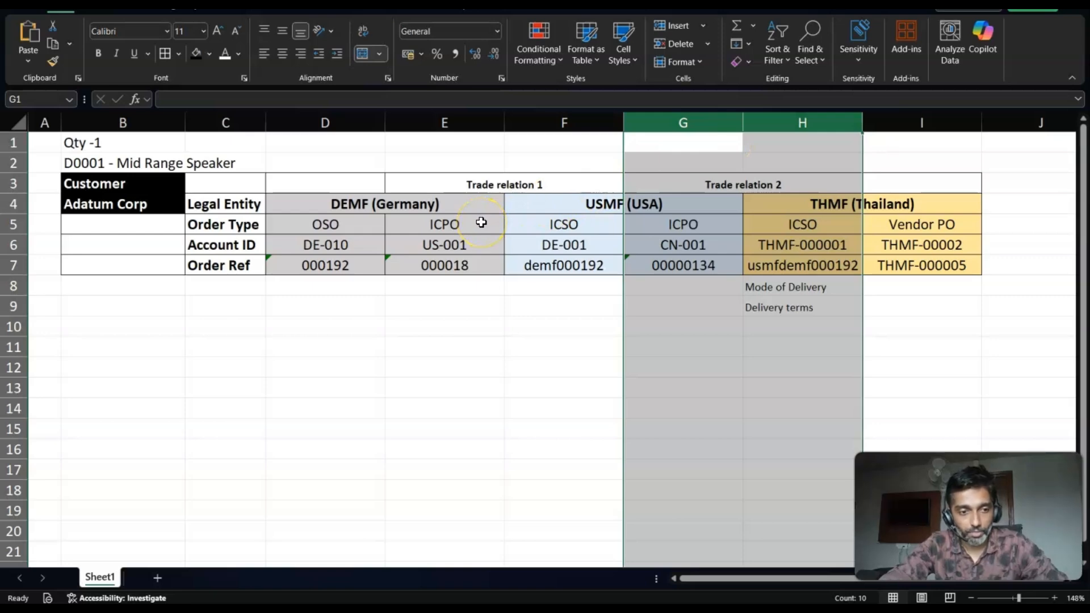
# - Switch to the presentation's multi-legged chain slide and advance to the Next Episode slide
pyautogui.hotkey('alt', 'Tab')
pyautogui.hotkey('alt', 'Tab')
pyautogui.hotkey('alt', 'Tab')
pyautogui.hotkey('alt', 'Tab')
pyautogui.hotkey('alt', 'Tab')
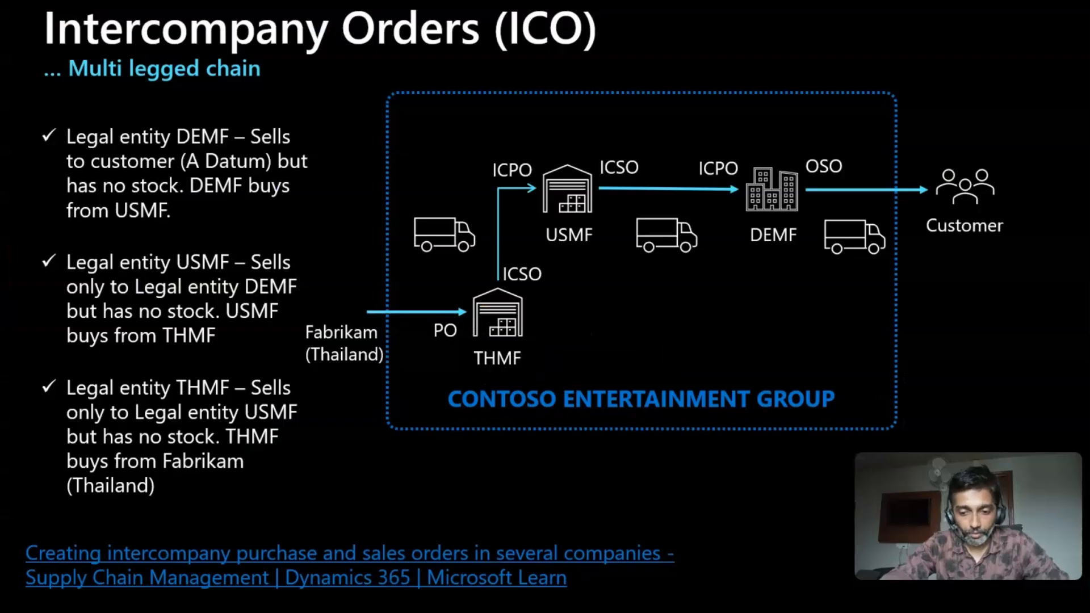
pyautogui.press('Right')
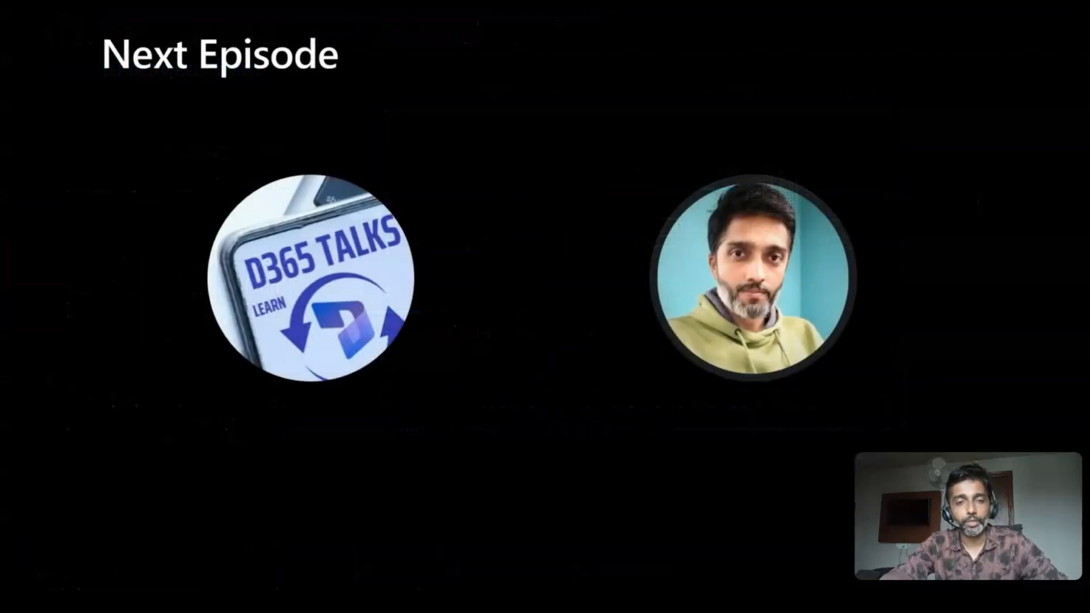